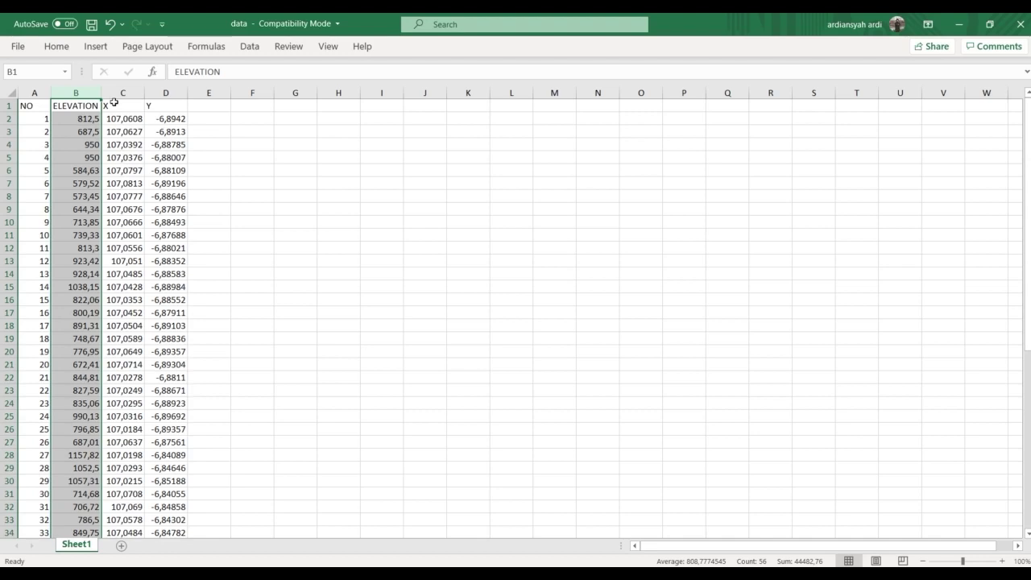
- Examine the X and Y coordinate columns of the elevation data, including their headers and first-row values
click(114, 104)
key(Right)
key(Left)
key(Right)
click(117, 106)
click(161, 106)
click(129, 105)
click(151, 104)
click(123, 104)
click(155, 104)
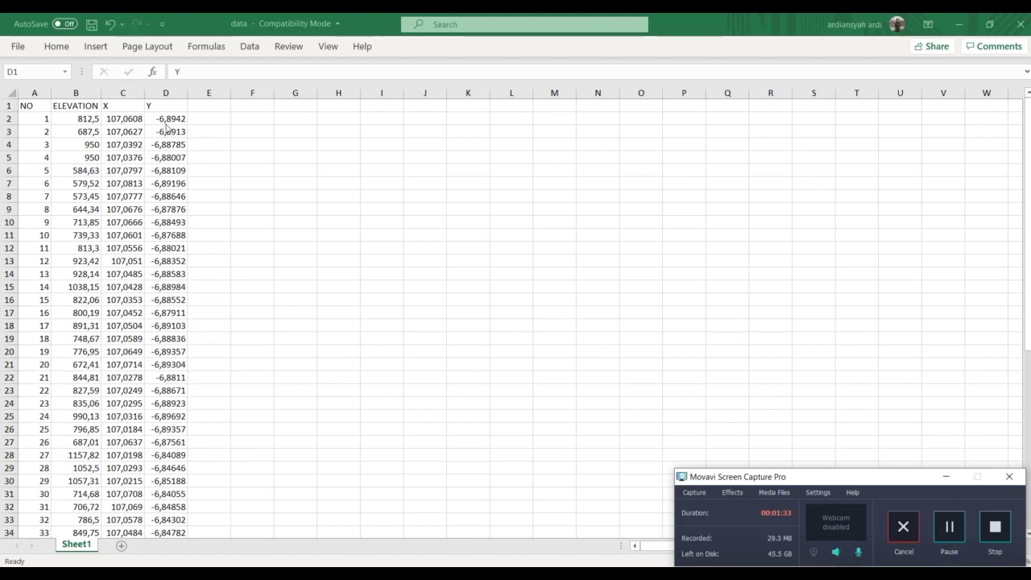
click(112, 90)
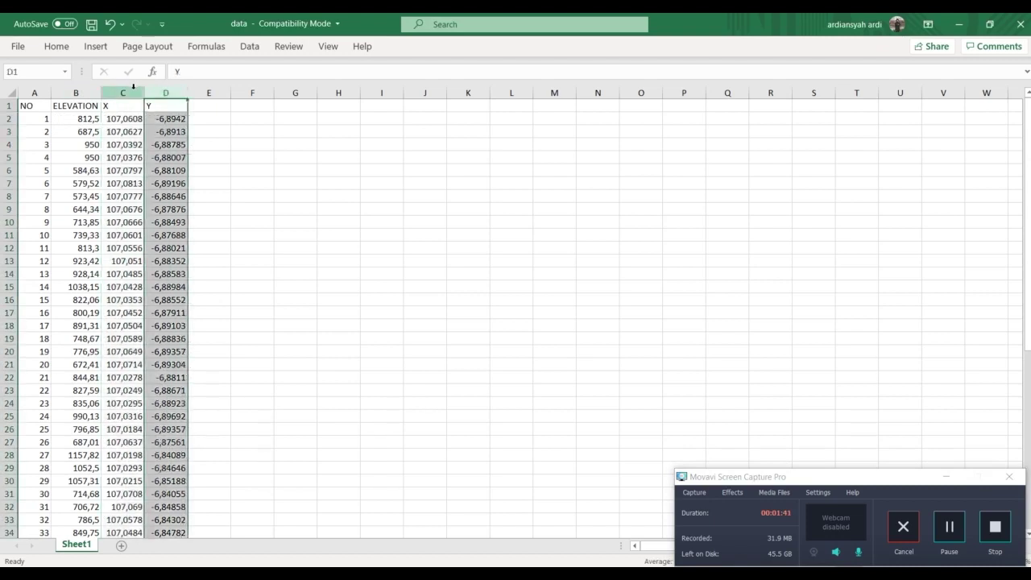
click(165, 92)
click(136, 89)
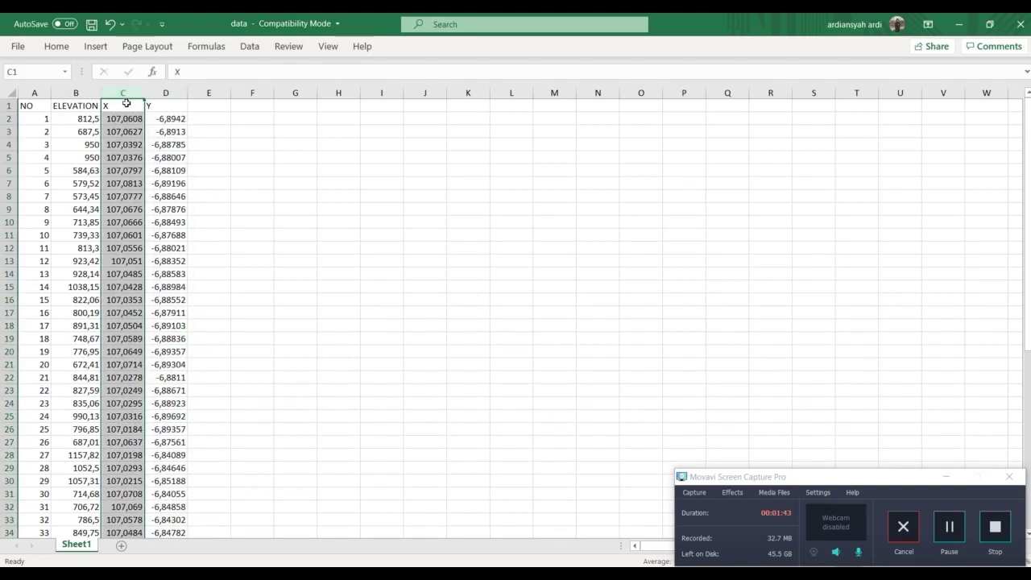
click(138, 106)
click(149, 106)
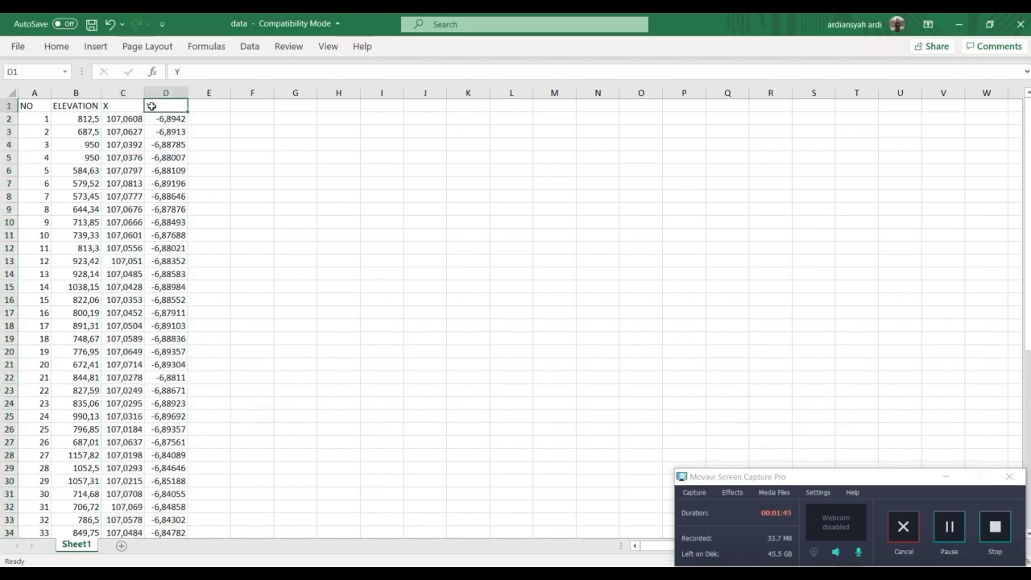
click(125, 118)
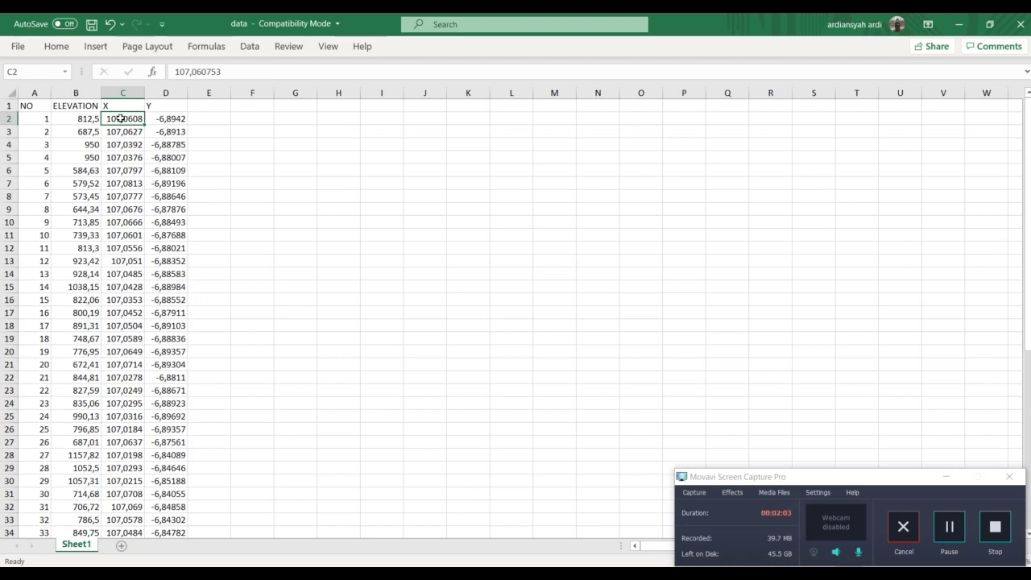
click(169, 118)
- Examine the header row of the sheet, covering the NO, ELEVATION, X and Y field names
drag(26, 106, 152, 105)
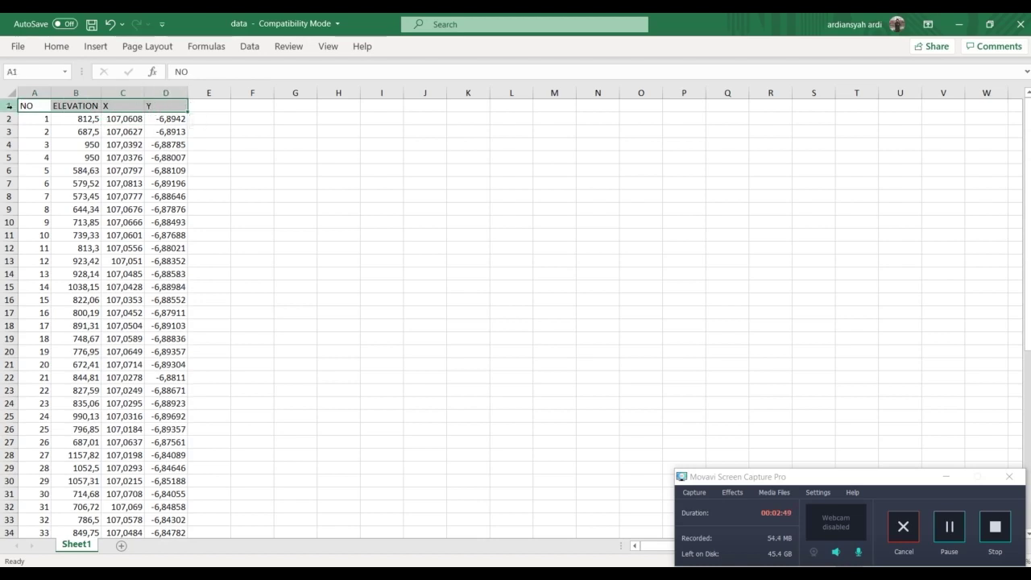
click(150, 105)
click(71, 105)
click(27, 105)
click(71, 105)
click(26, 105)
click(72, 103)
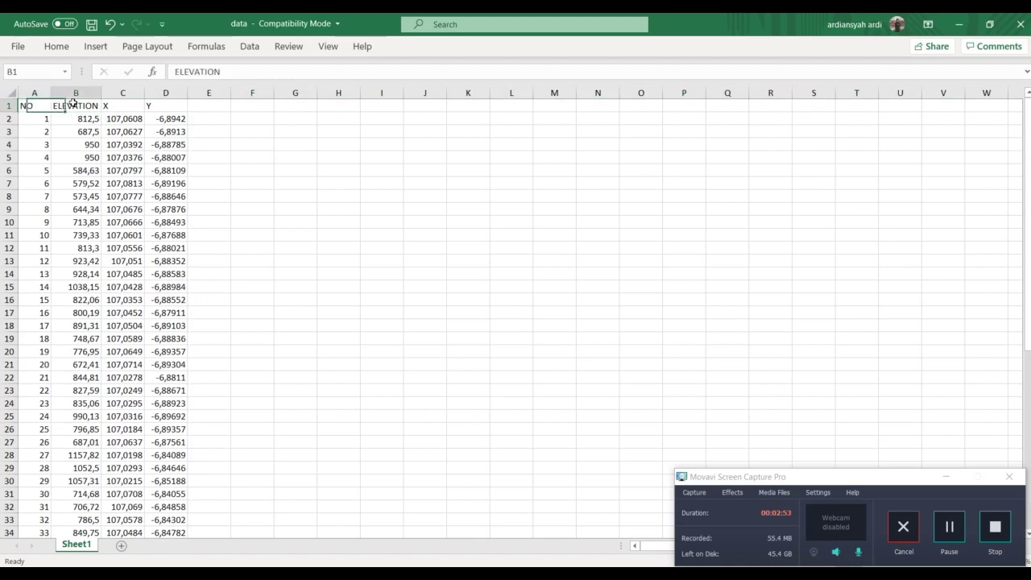
click(148, 103)
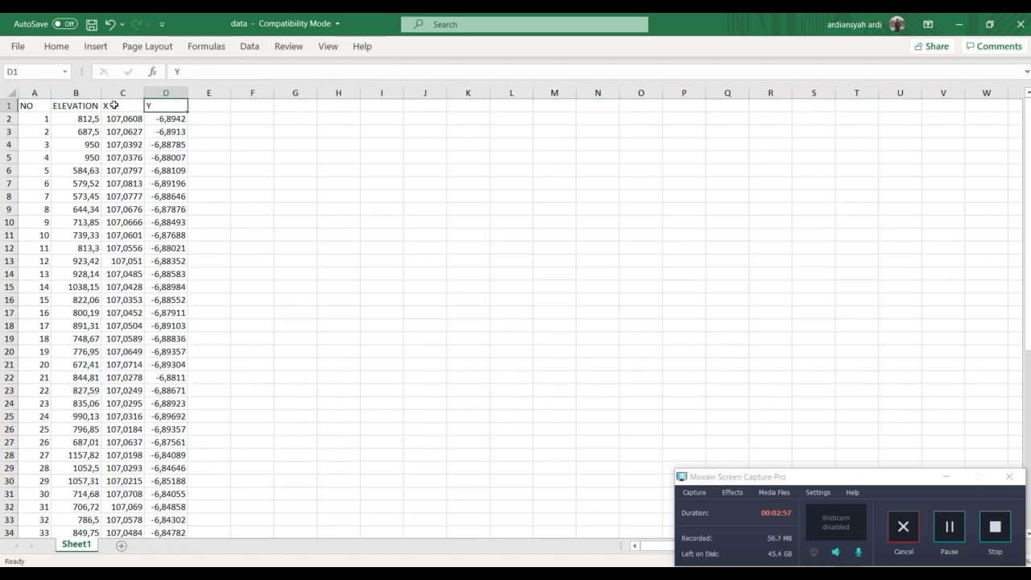
drag(109, 105, 170, 106)
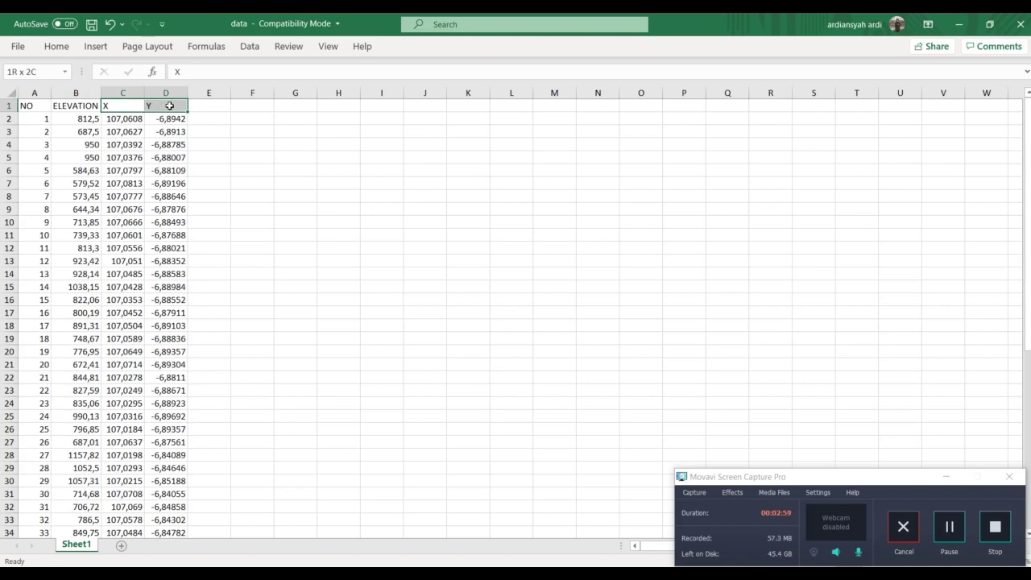
click(84, 108)
click(112, 107)
click(148, 105)
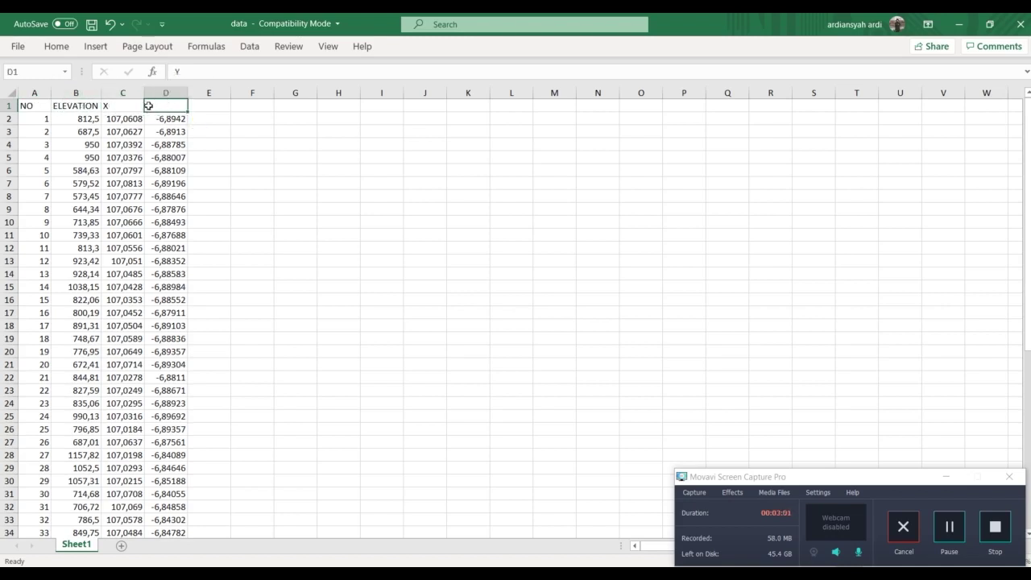
- Check the file formats offered for saving the data workbook, including Excel 97-2003 Workbook, and return without saving
click(17, 46)
click(38, 224)
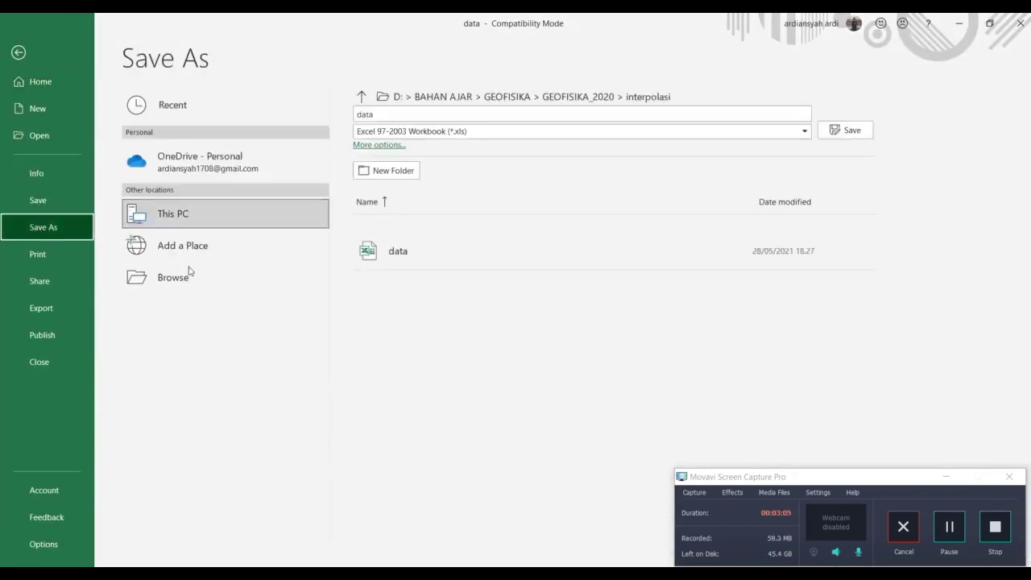
click(226, 268)
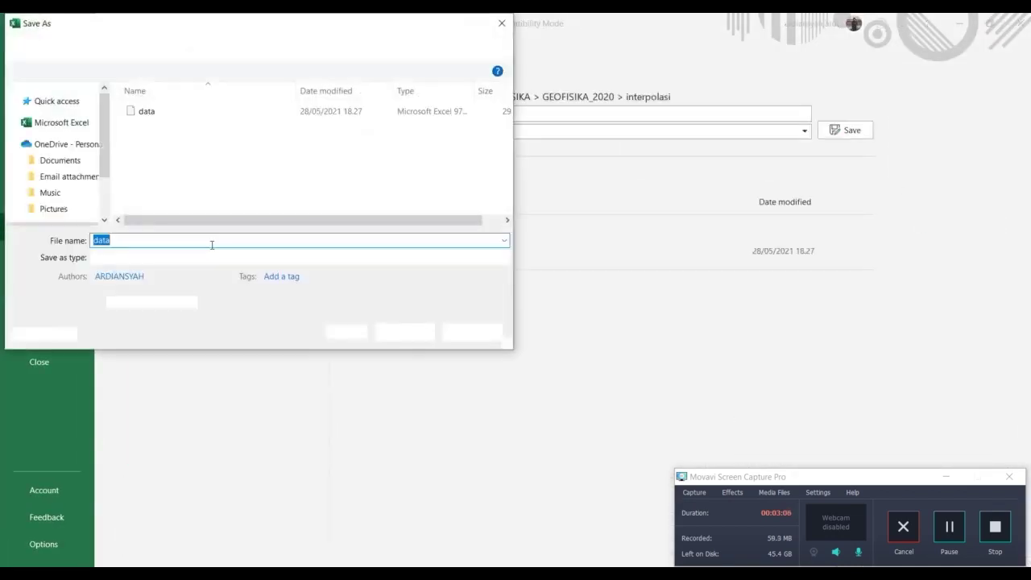
click(954, 478)
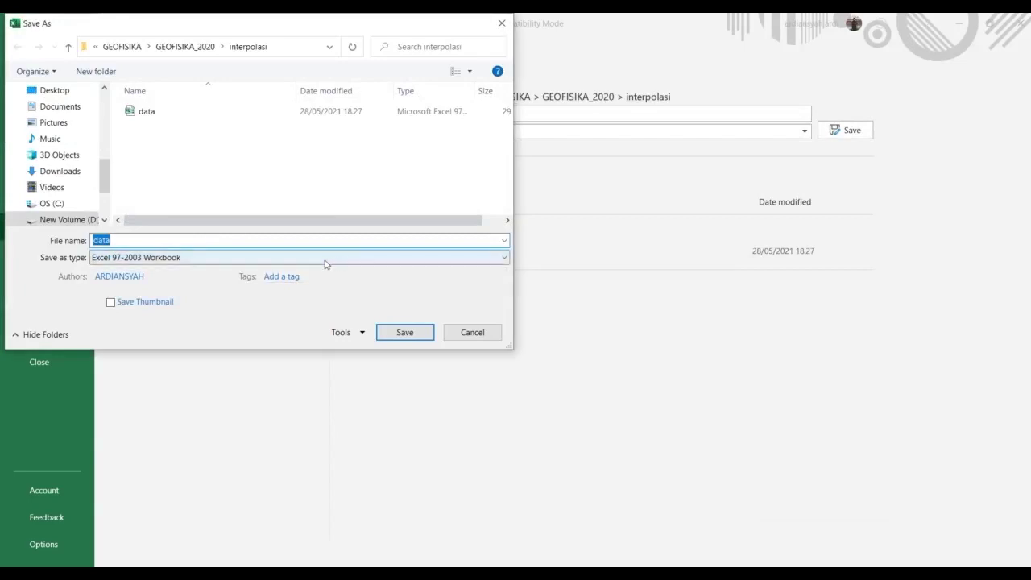
click(134, 259)
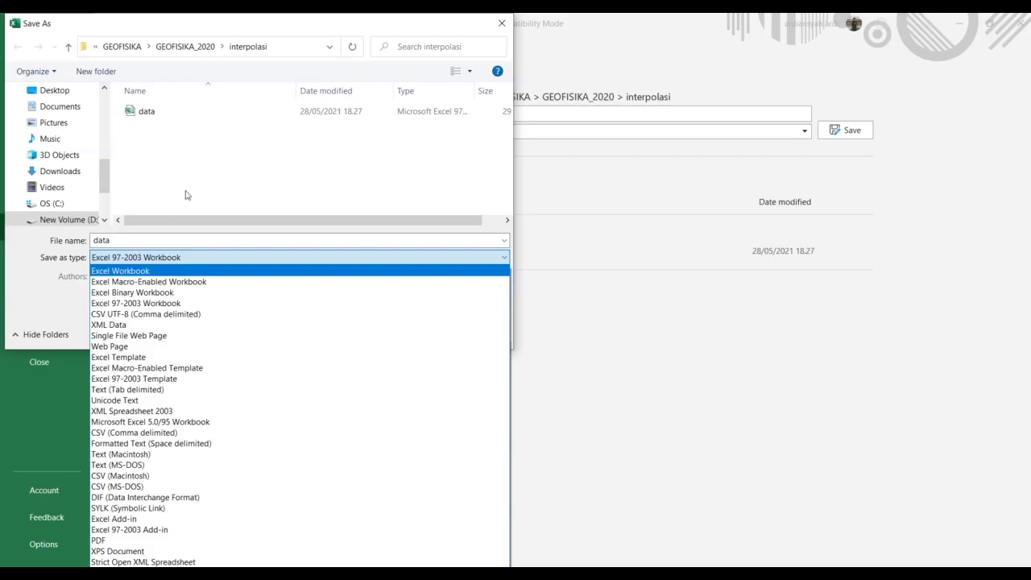
click(157, 152)
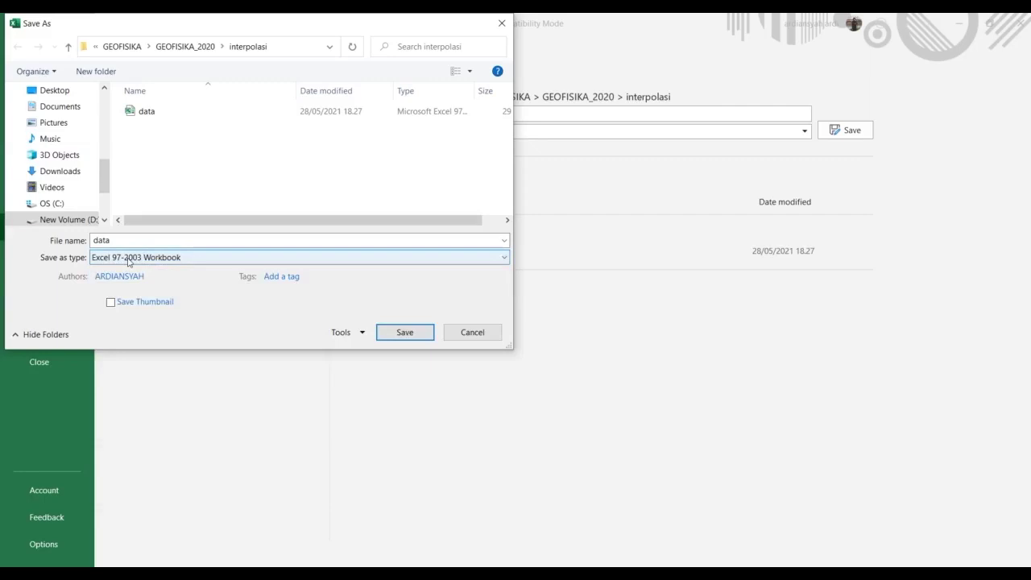
click(468, 333)
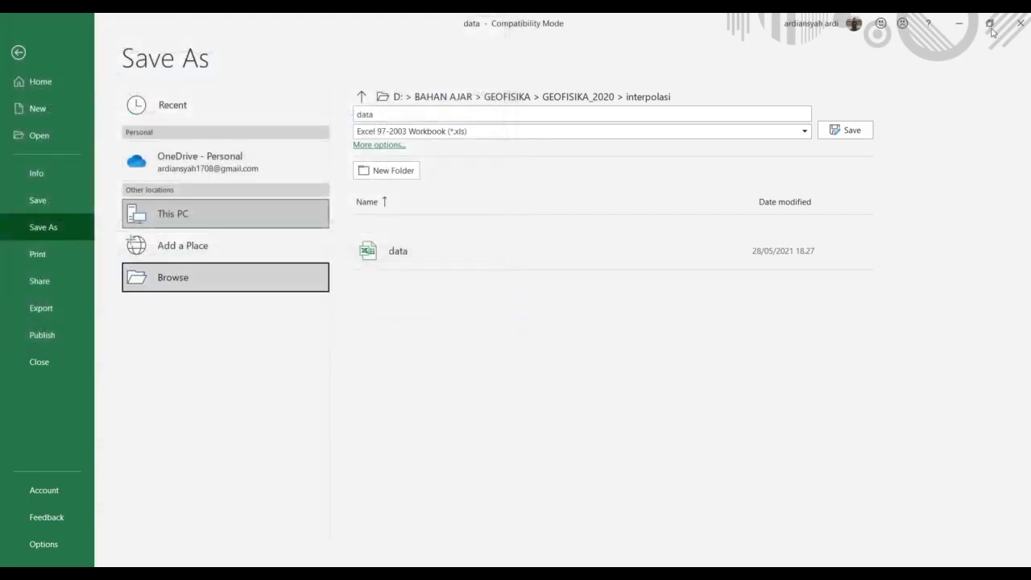
click(19, 53)
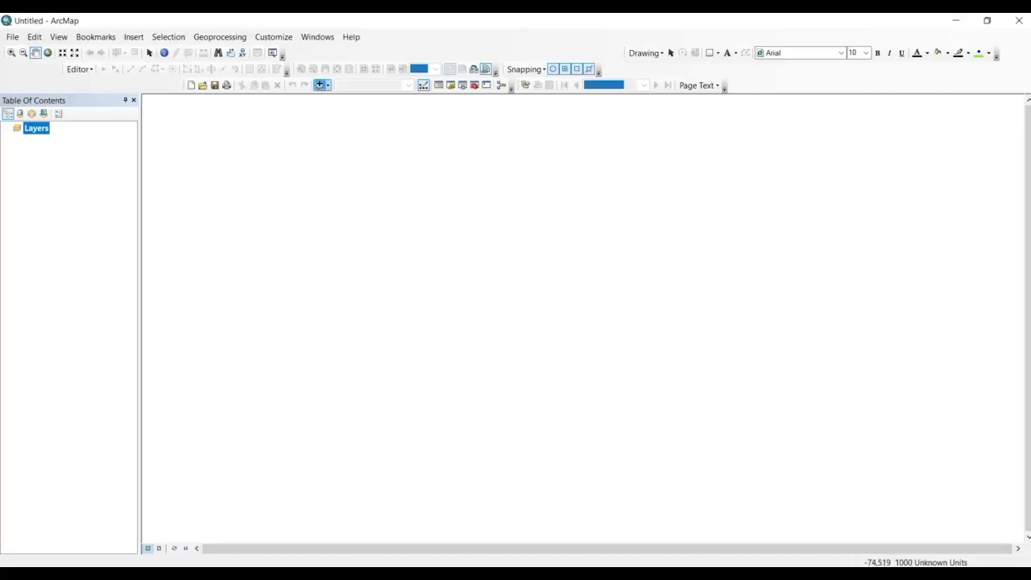
click(320, 85)
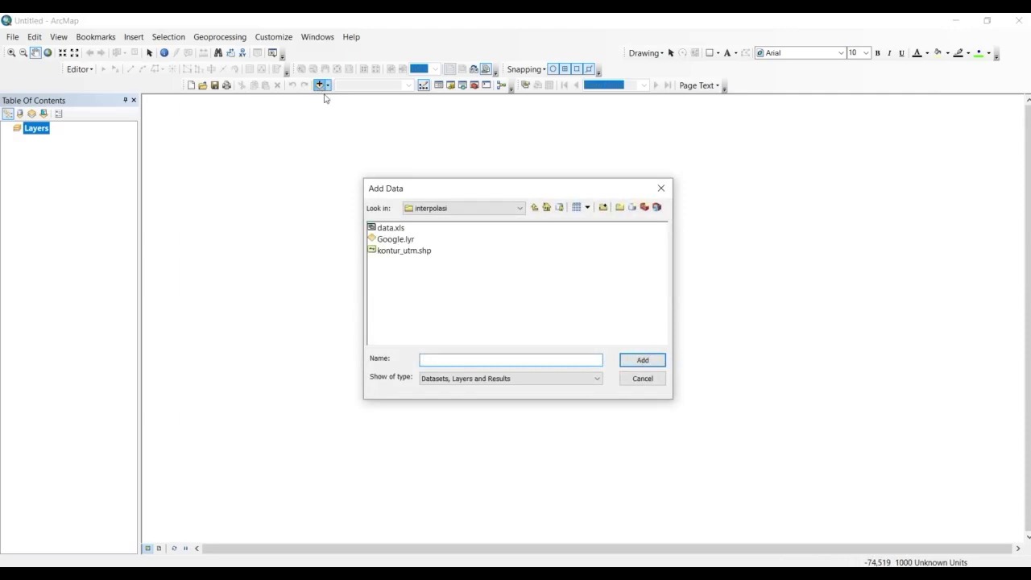
click(464, 208)
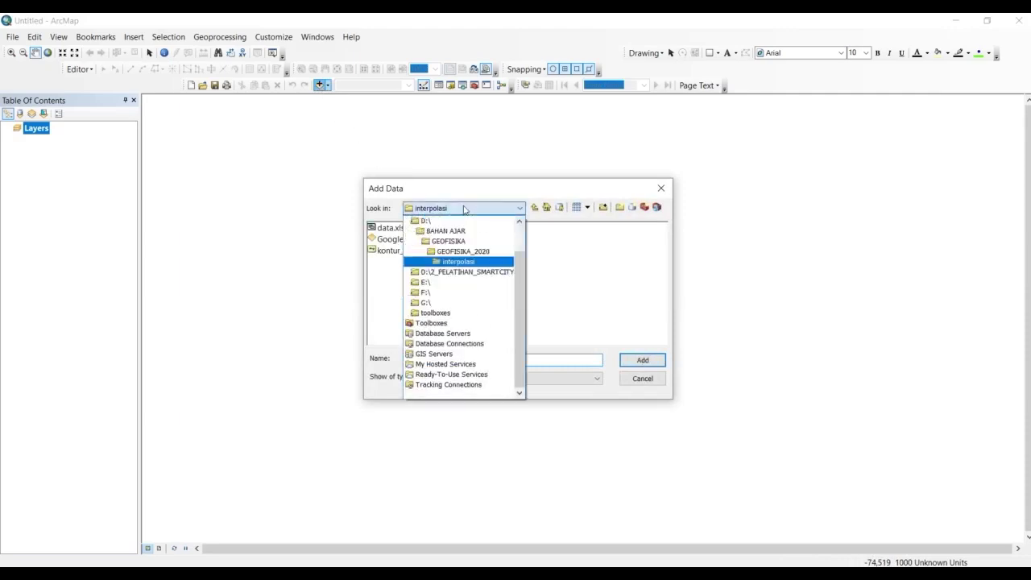
click(456, 252)
click(394, 229)
double_click(394, 229)
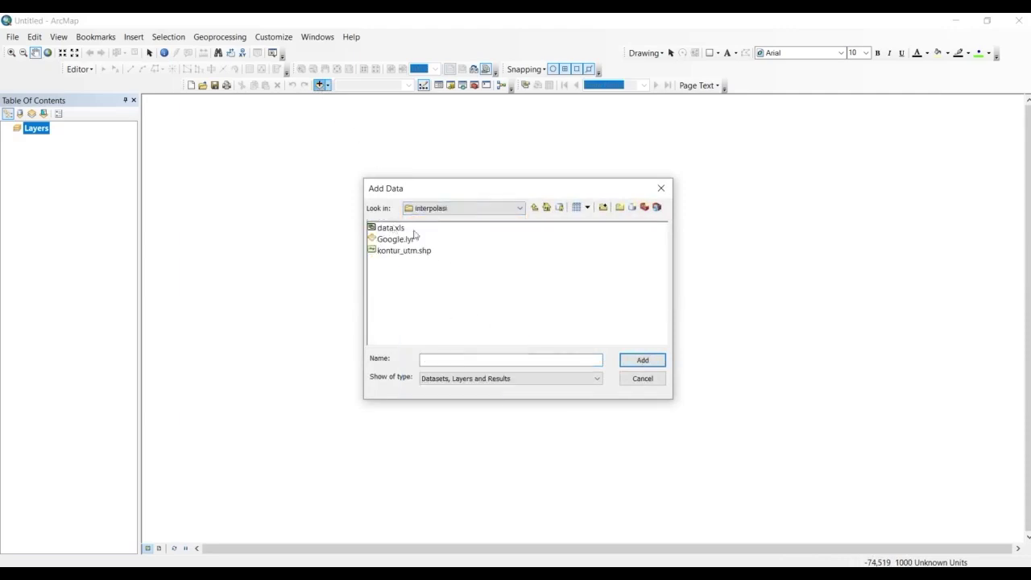
click(393, 231)
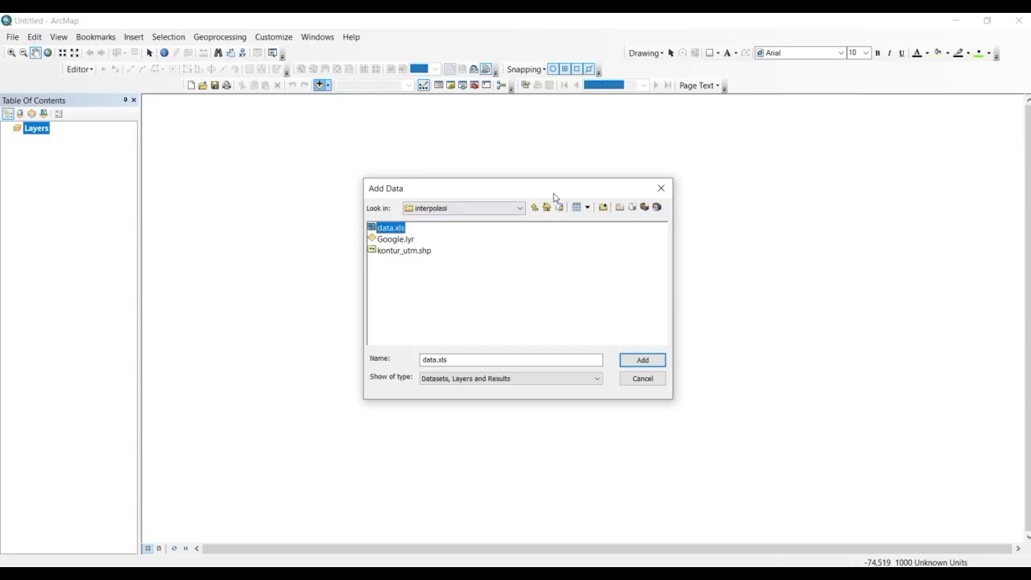
click(661, 189)
- In ArcMap, check which extensions are enabled, such as 3D Analyst, Geostatistical Analyst and Spatial Analyst
click(262, 31)
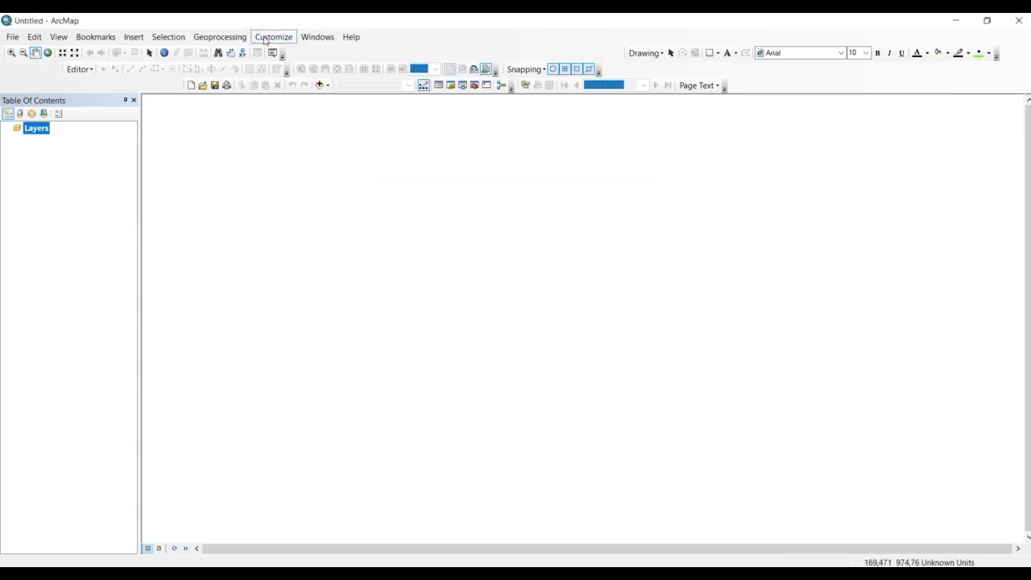
click(265, 40)
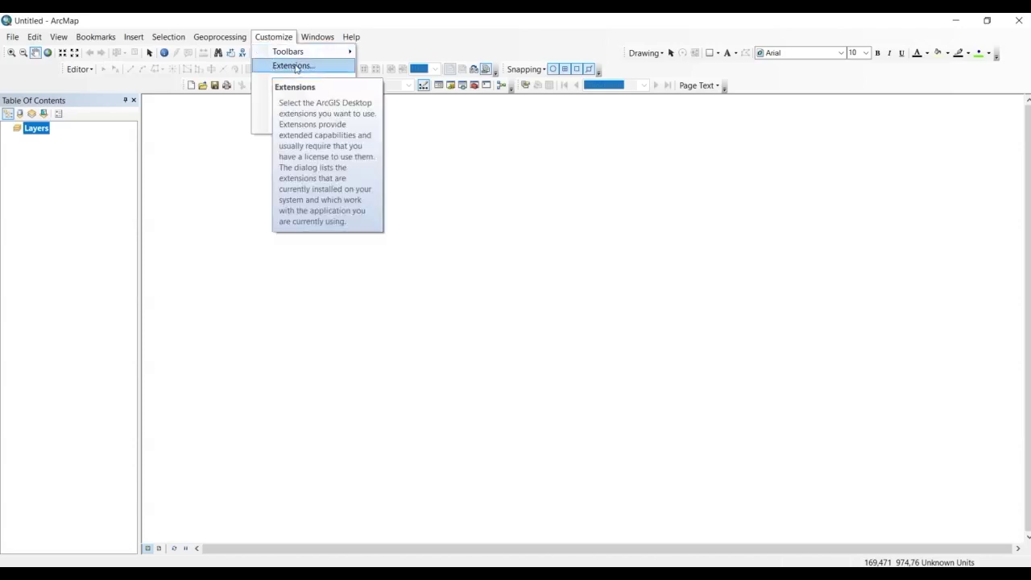
click(294, 67)
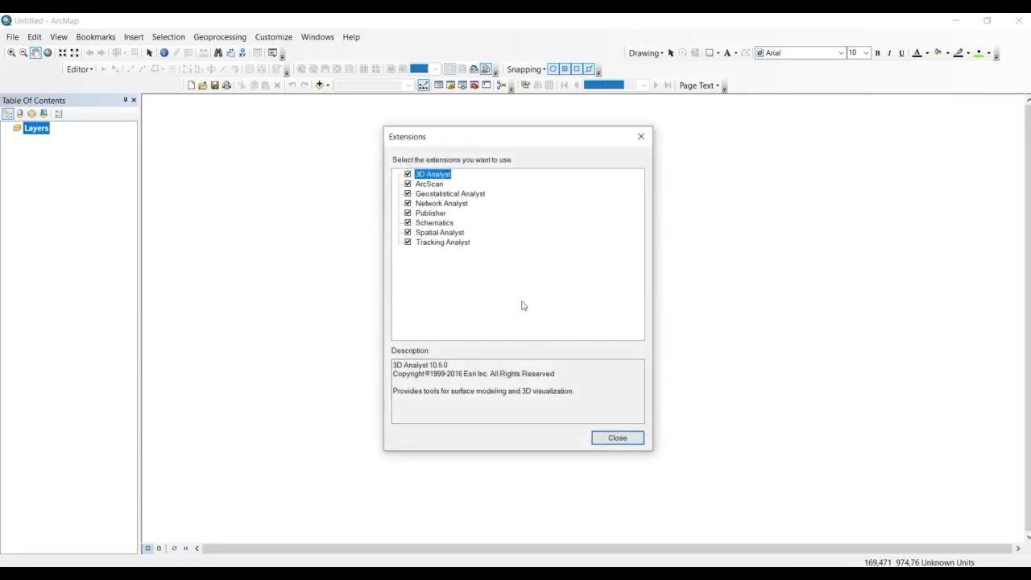
click(617, 438)
- Add Sheet1$ from data.xls in the interpolasi folder to the map, checking the sheet name against the Excel workbook
click(320, 85)
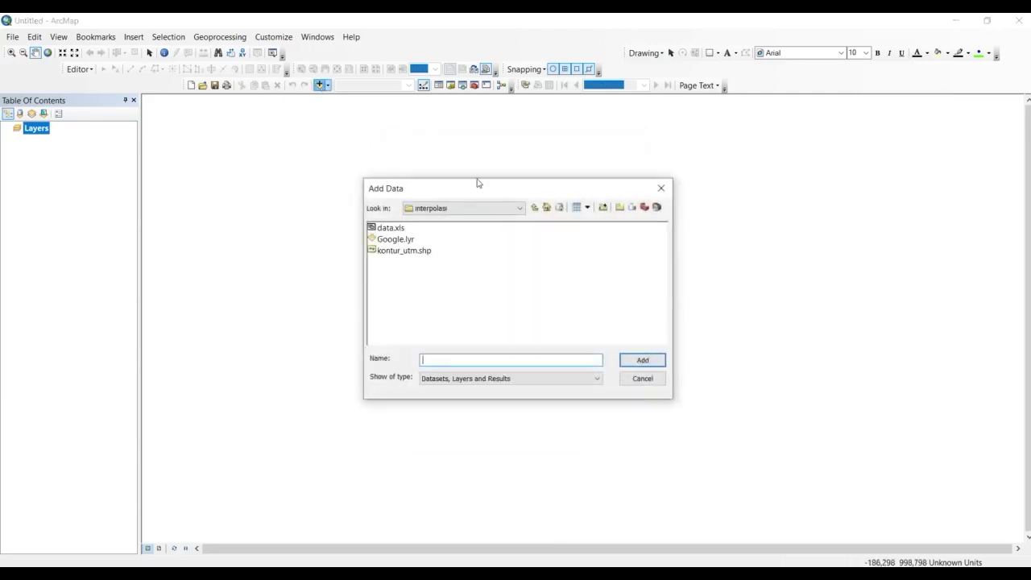
drag(477, 179, 422, 148)
click(334, 201)
click(334, 201)
double_click(337, 200)
click(346, 202)
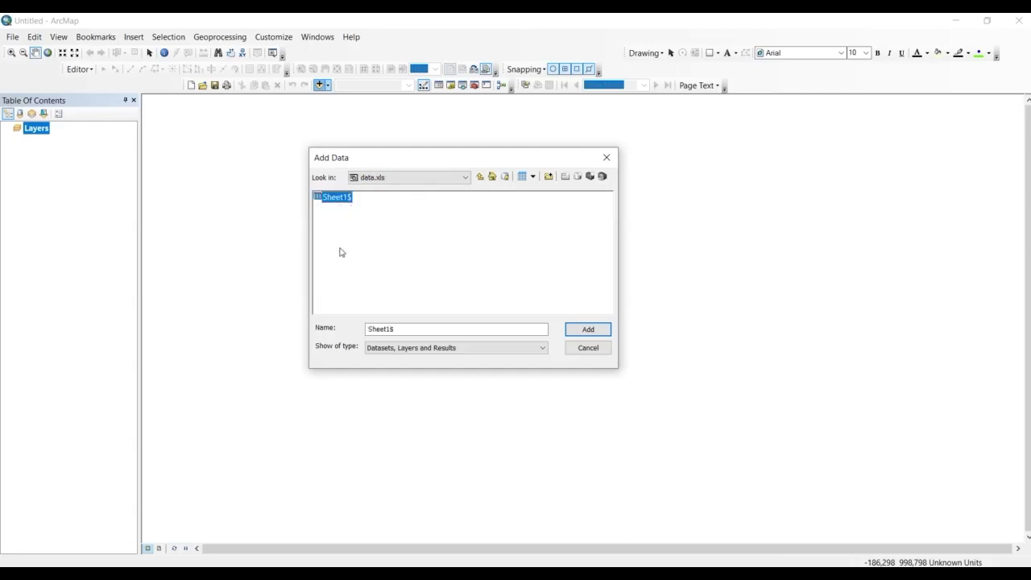
key(alt+Tab)
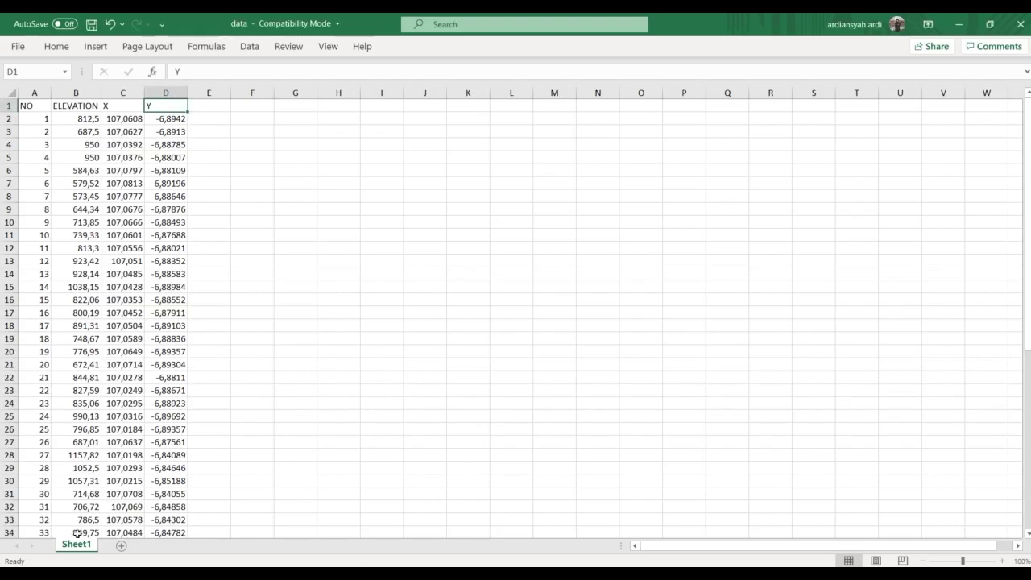
click(959, 24)
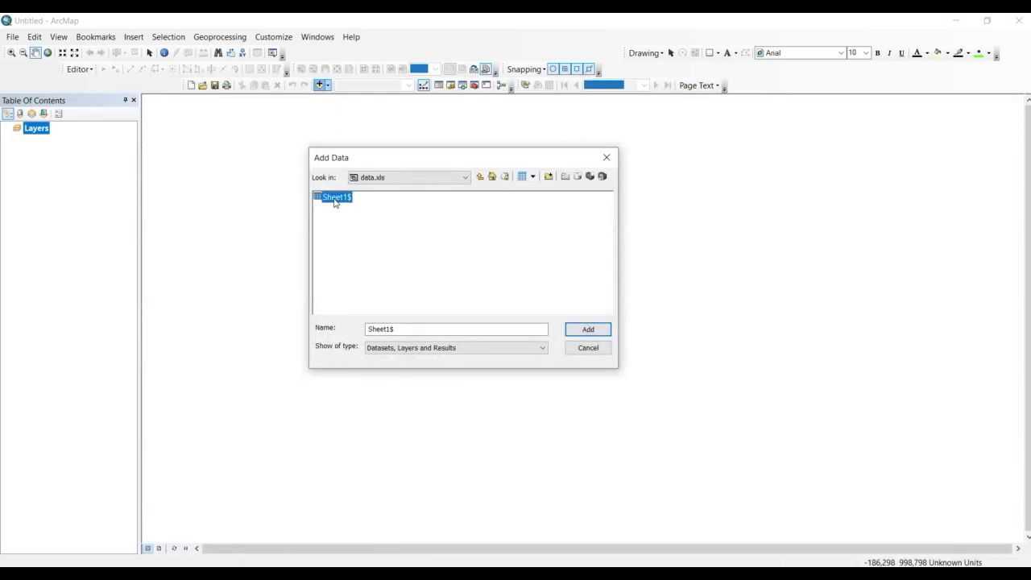
click(588, 330)
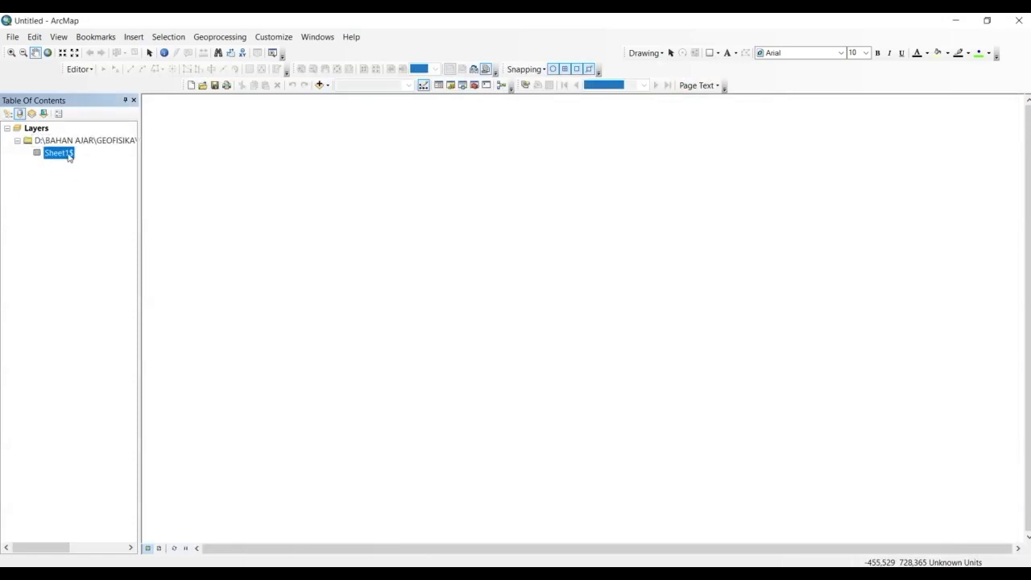
- Open the Sheet1$ table and examine its records, especially the decimal values in the X coordinate field
right_click(66, 153)
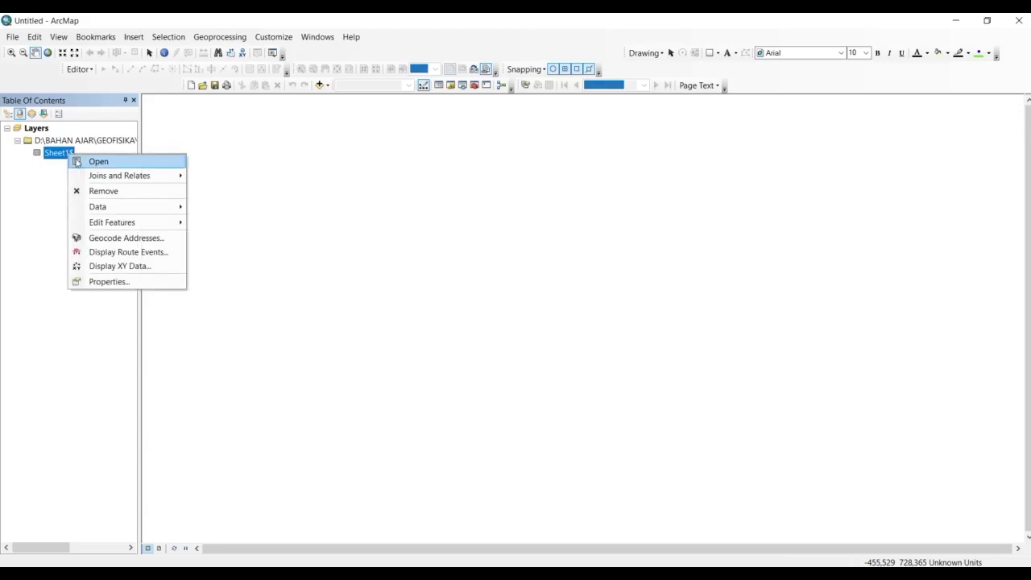
click(81, 161)
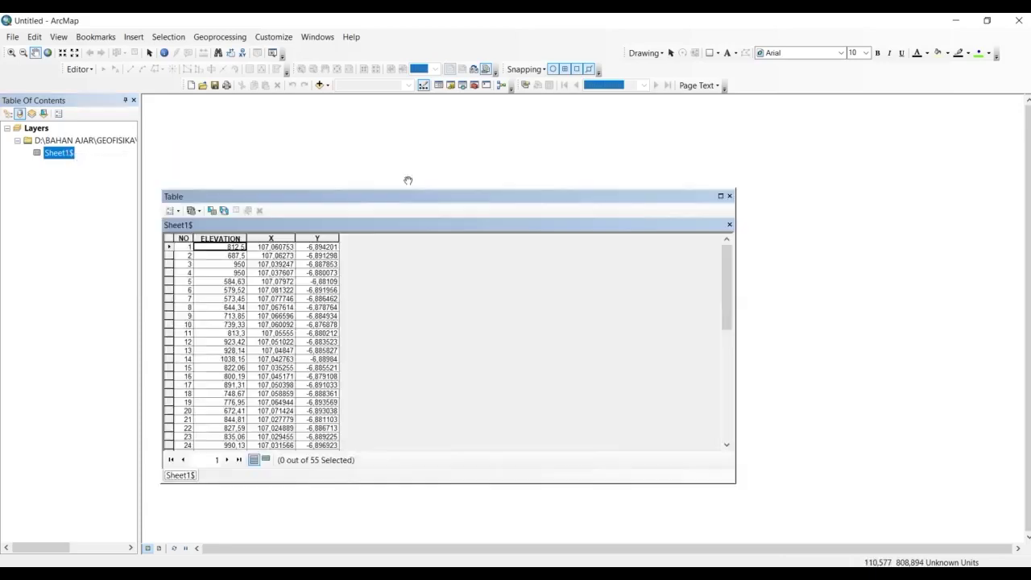
drag(385, 196, 401, 156)
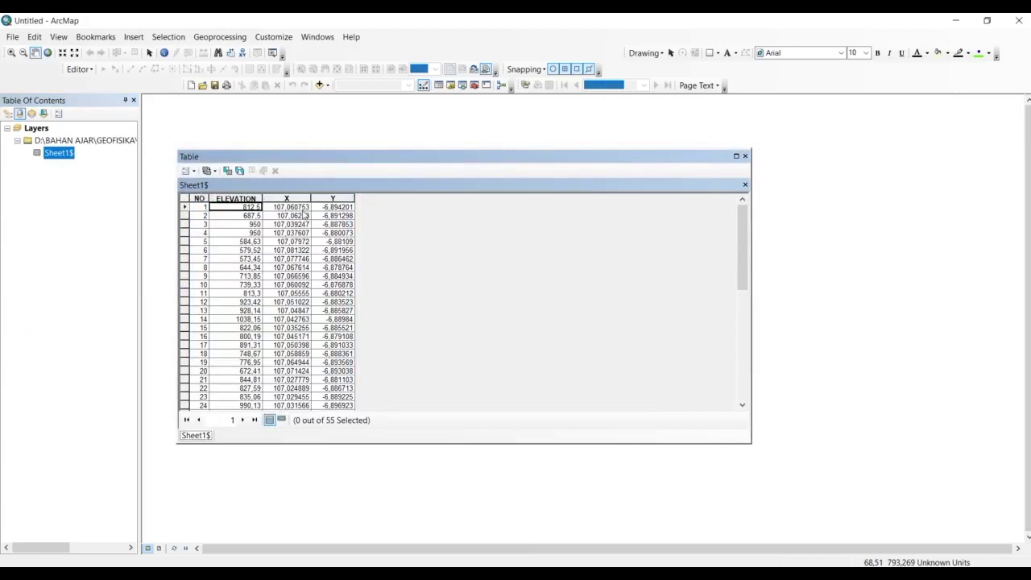
scroll(304, 216, down, 8)
scroll(286, 216, up, 8)
key(Right)
click(284, 242)
click(287, 216)
click(287, 209)
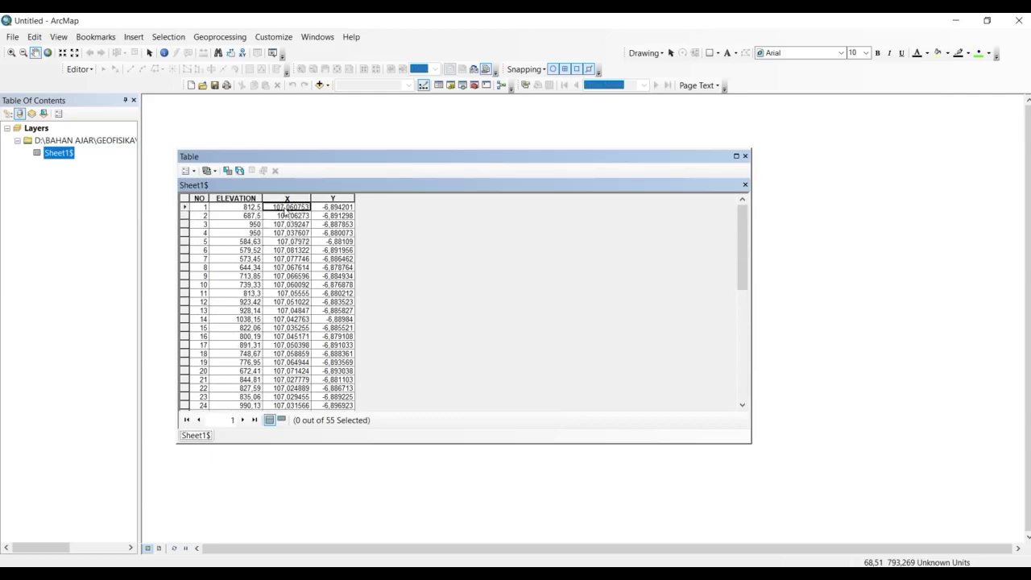
click(288, 225)
click(288, 258)
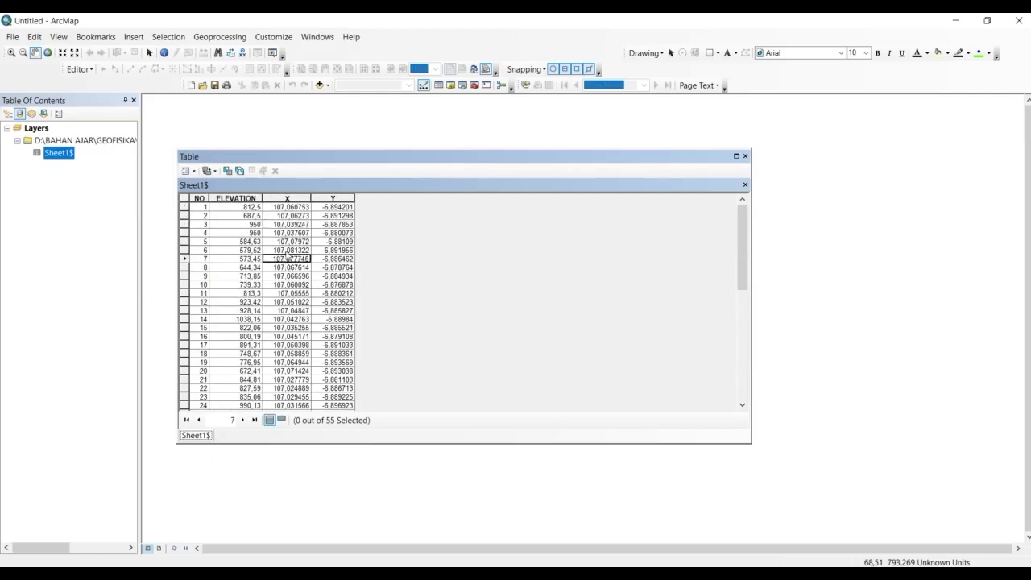
click(293, 208)
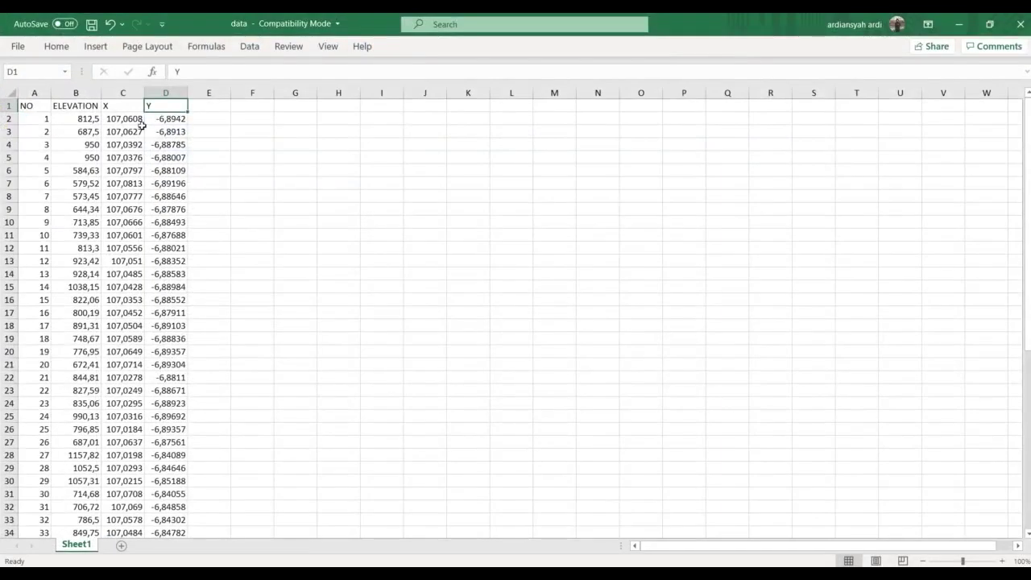
- Compare the full first X coordinate value in the Excel workbook with the Sheet1$ table in ArcMap, and close the table
click(117, 121)
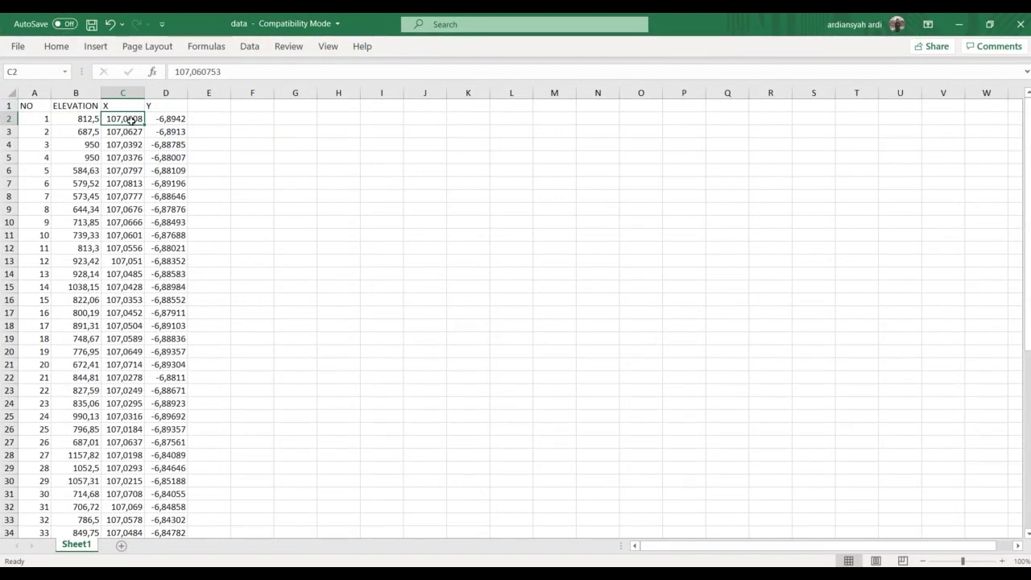
click(959, 25)
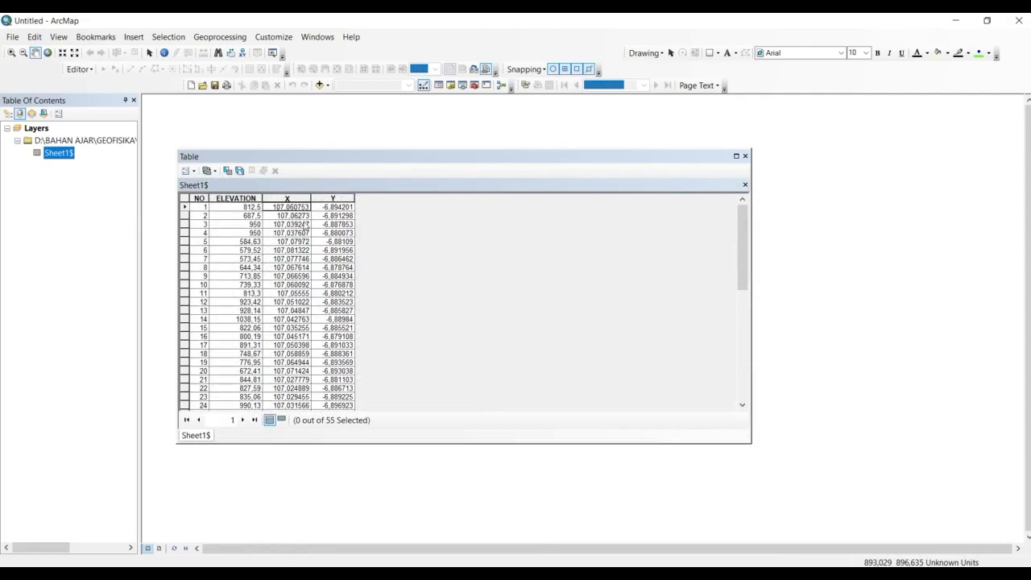
click(287, 250)
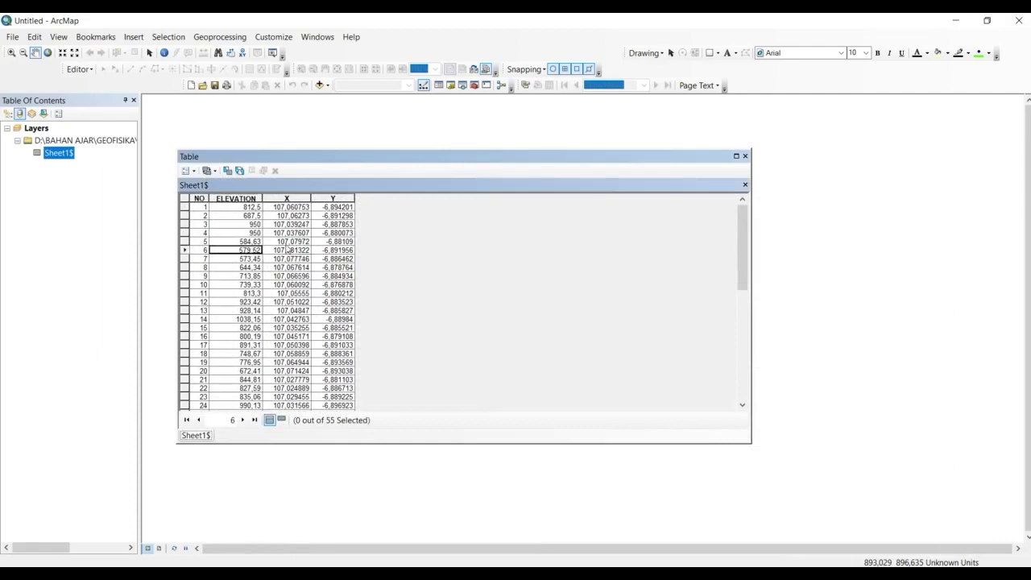
click(745, 156)
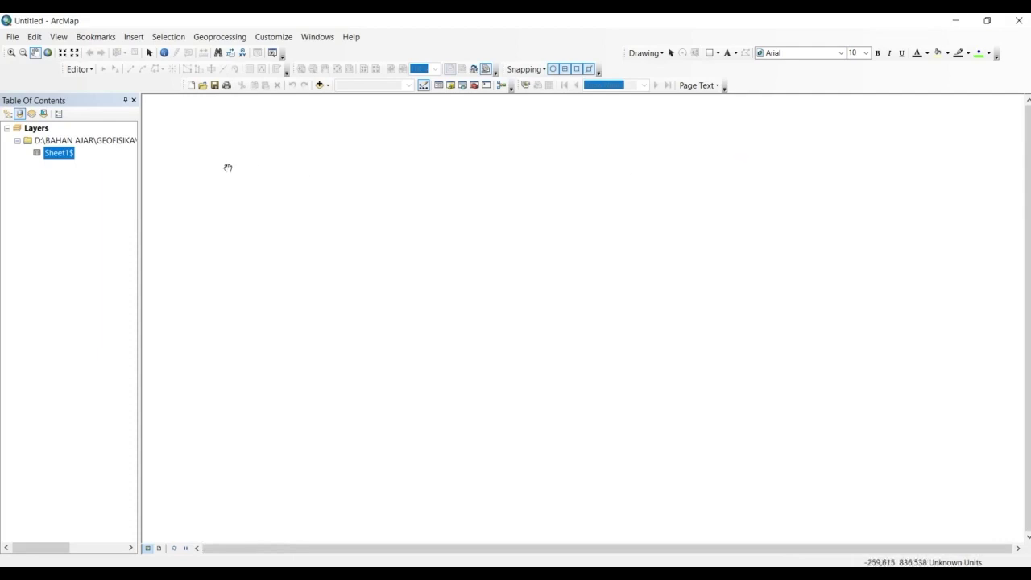
- Set up Display XY Data for the Sheet1$ table with X as the X field and Y as the Y field
right_click(64, 156)
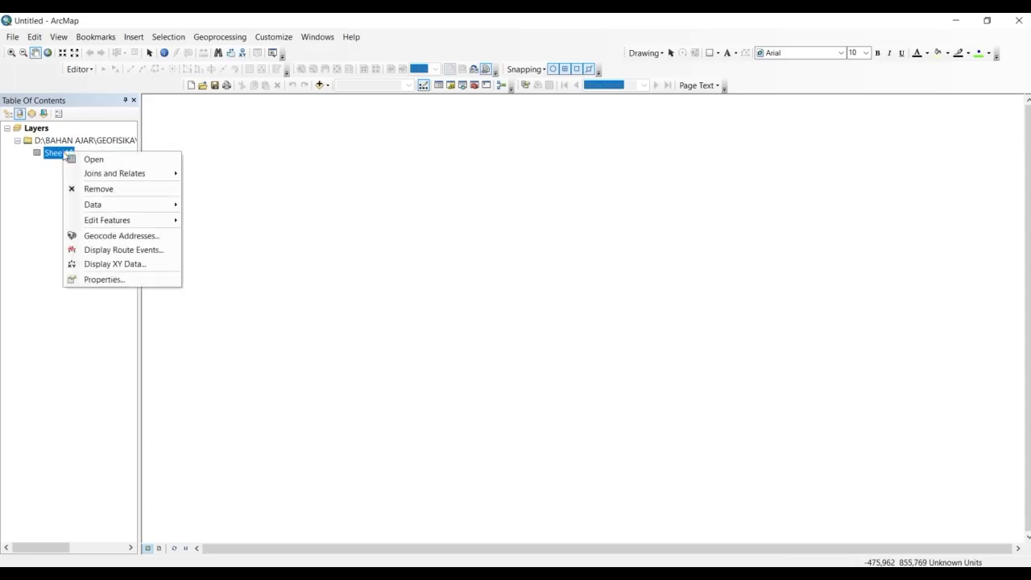
click(97, 265)
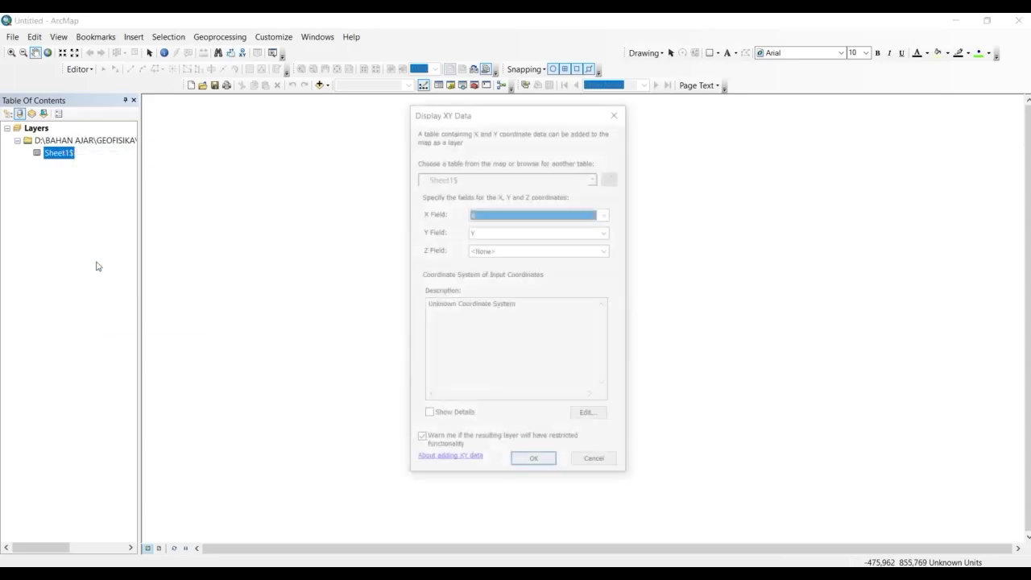
click(486, 217)
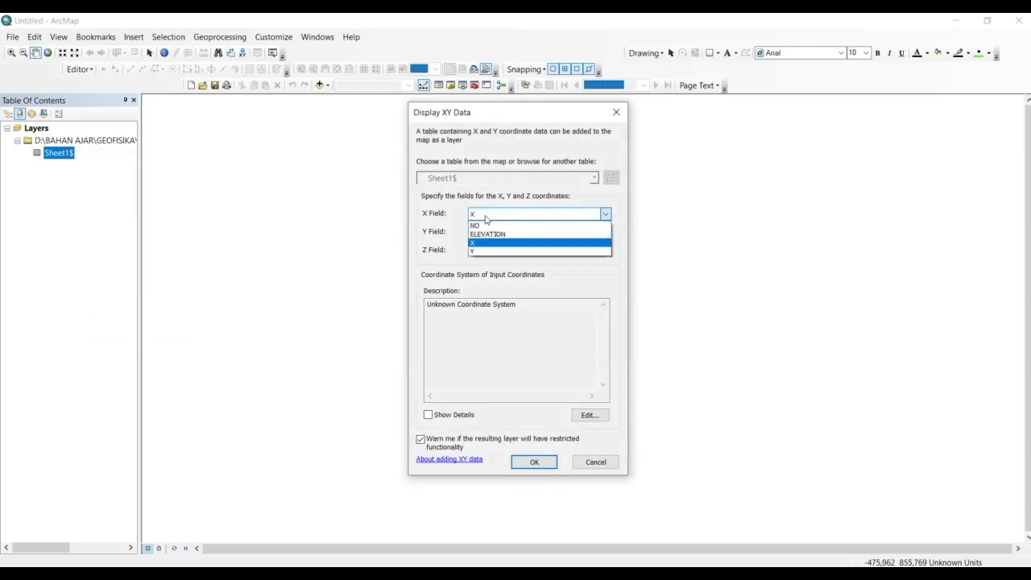
click(439, 219)
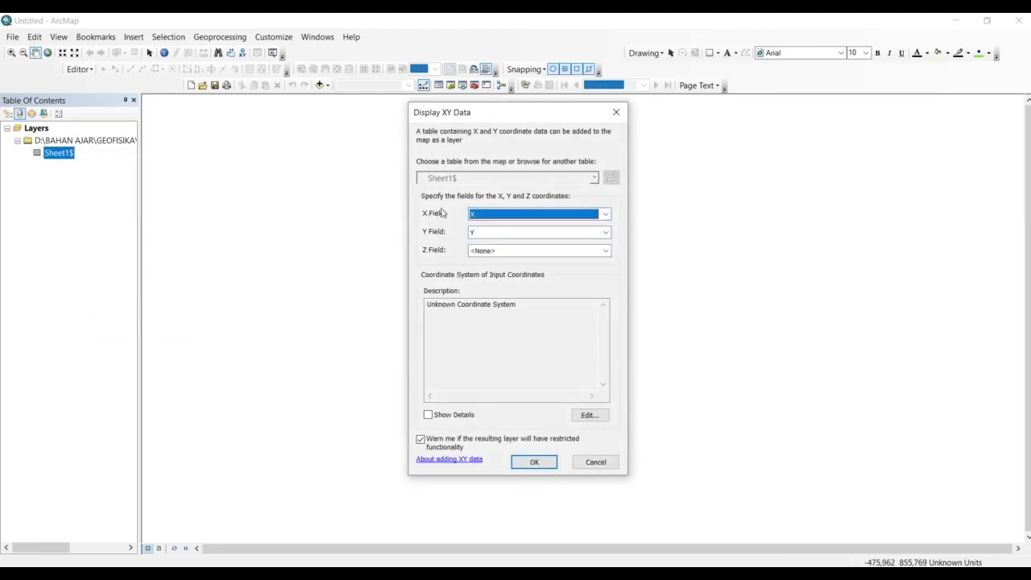
click(473, 215)
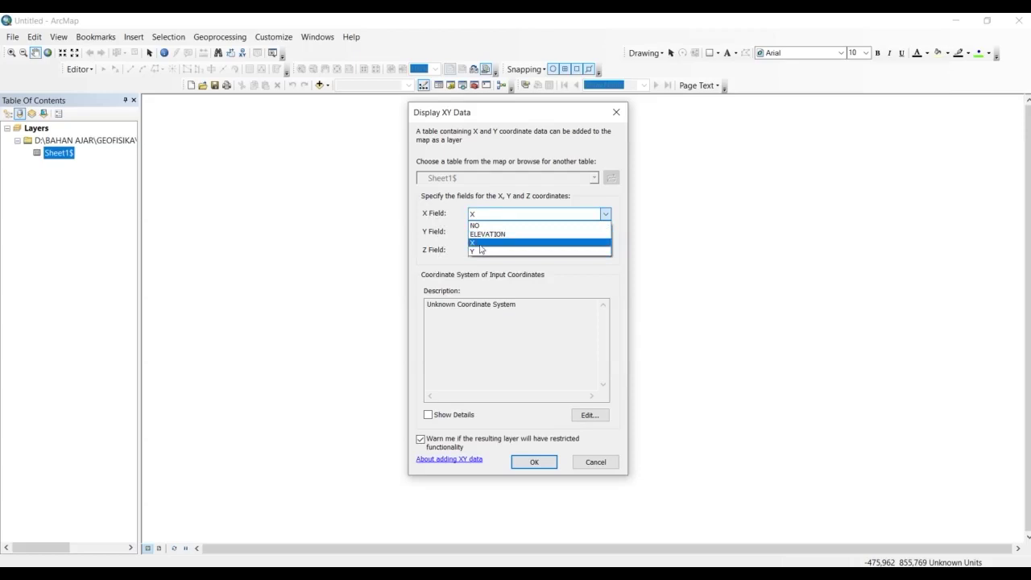
click(476, 243)
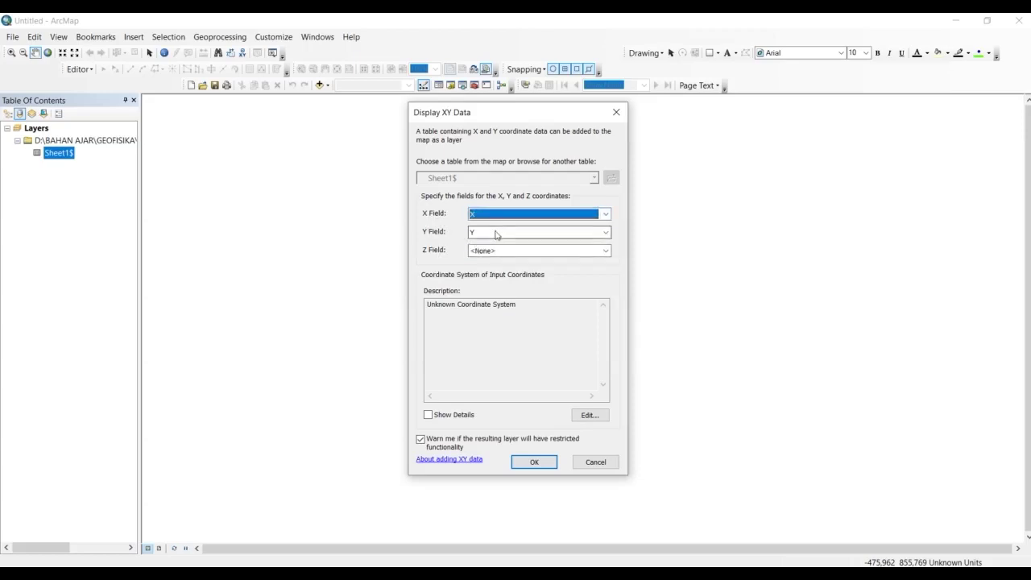
click(496, 234)
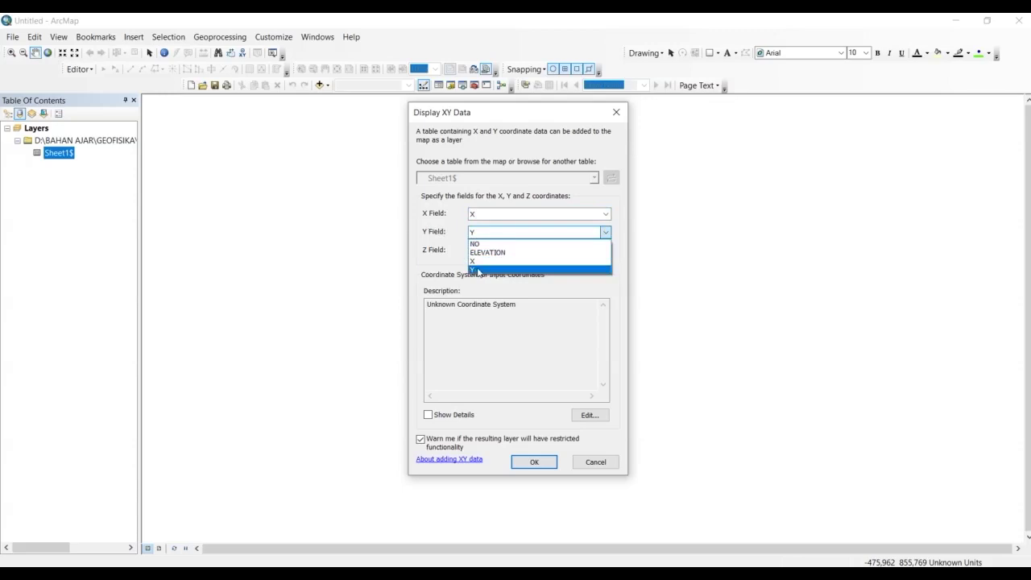
click(475, 270)
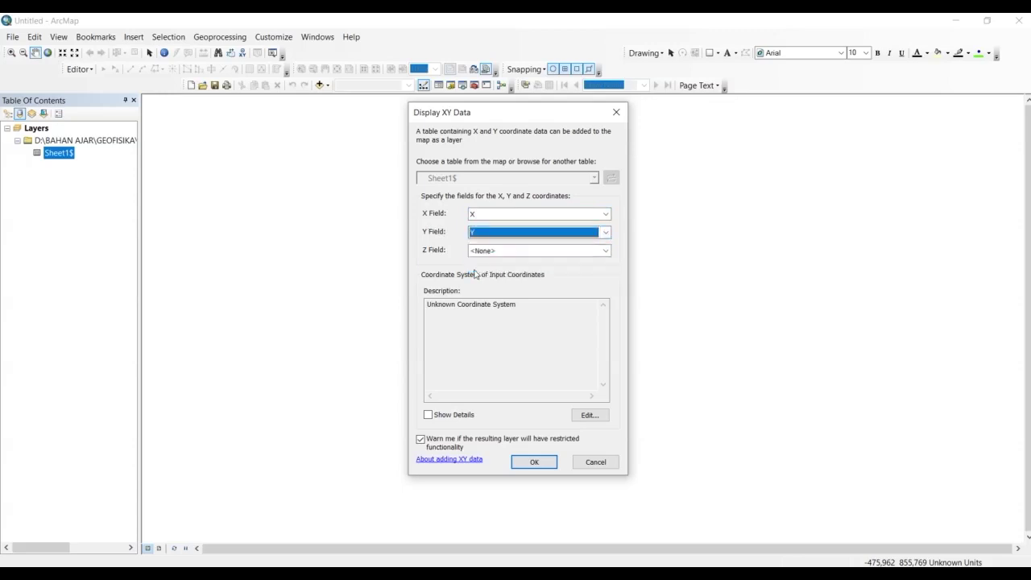
click(477, 218)
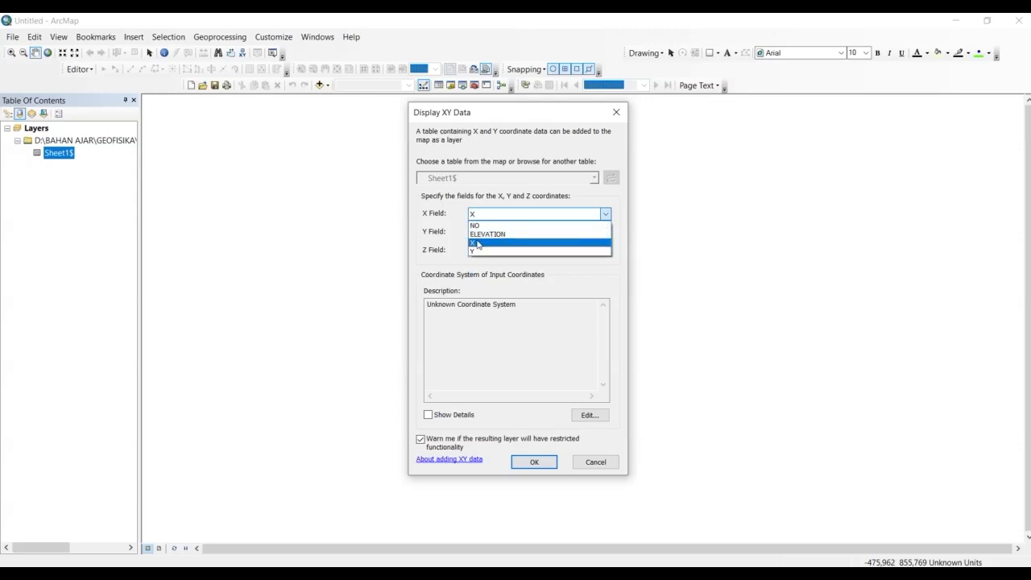
click(477, 244)
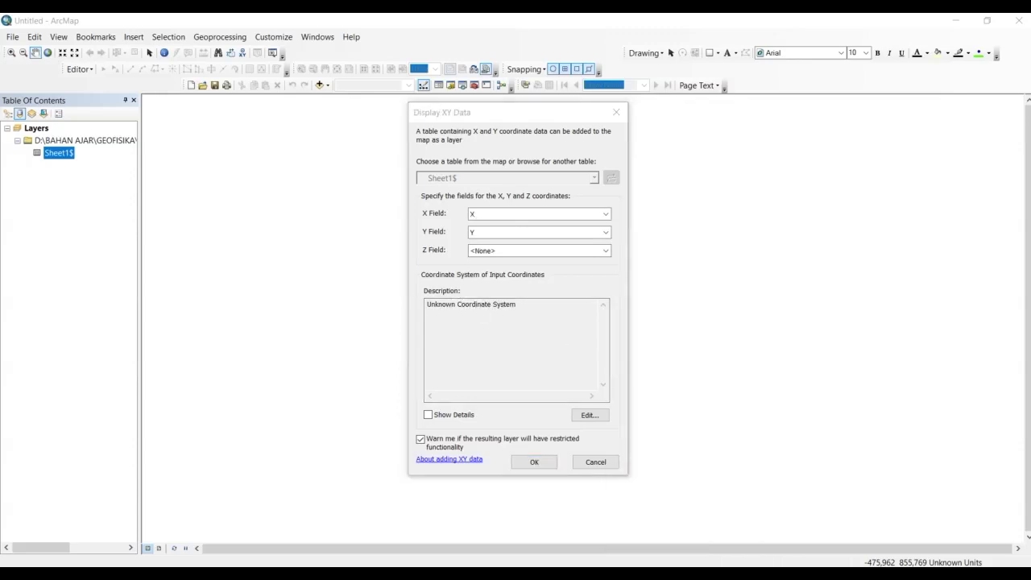
- Check the X and Y coordinate values of the first record in the Excel workbook and return to ArcMap
key(alt+Tab)
click(166, 118)
key(Left)
click(963, 25)
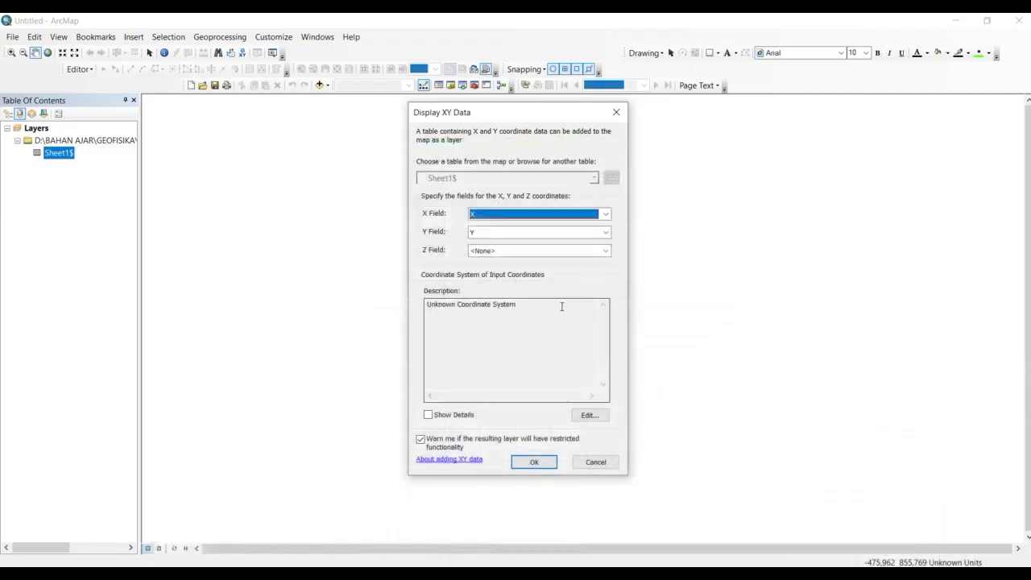
- Assign the WGS 1984 geographic coordinate system from the World group and create the point layer from Sheet1$, accepting the Object-ID warning
click(589, 415)
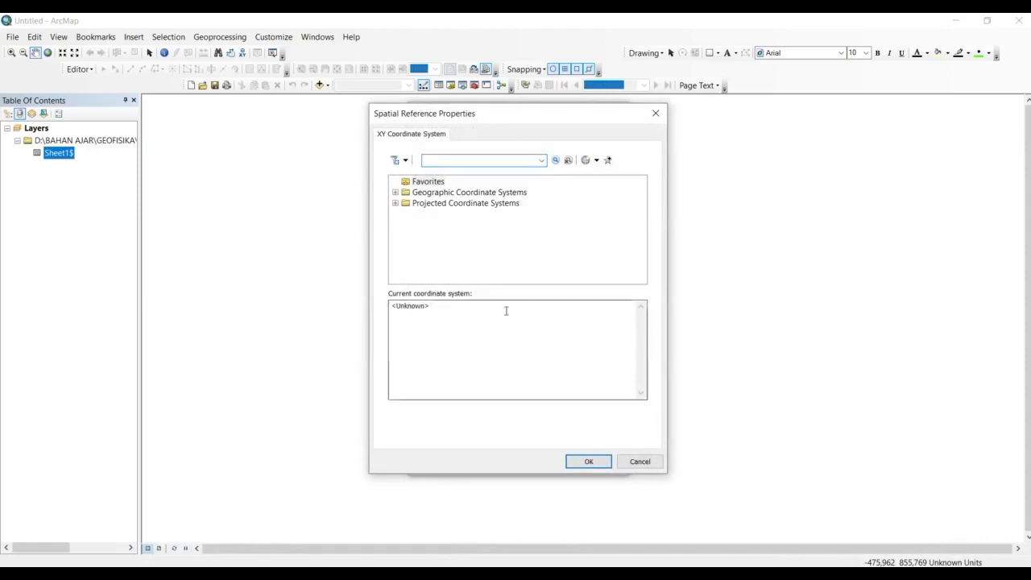
click(396, 193)
click(442, 183)
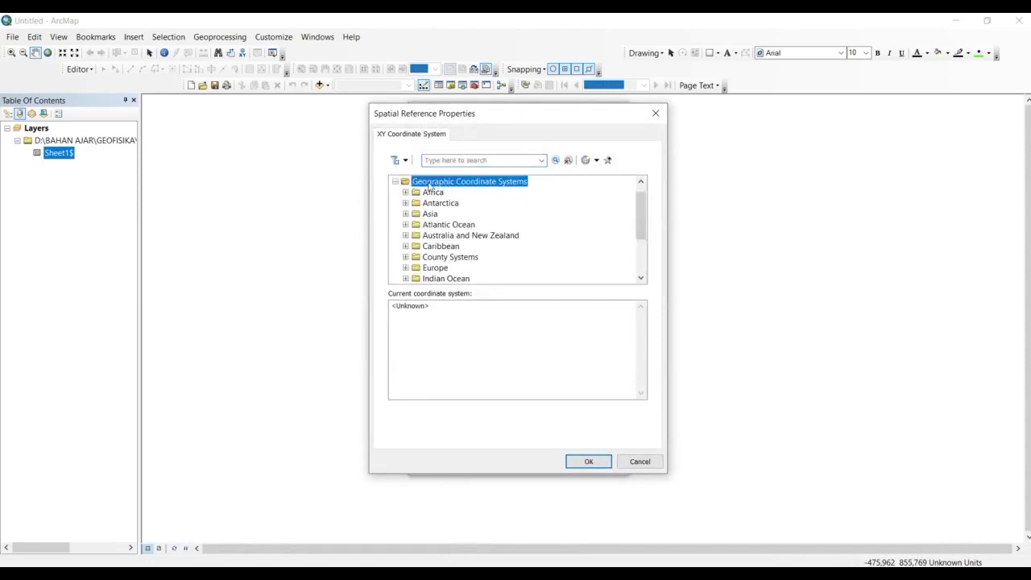
scroll(465, 200, down, 3)
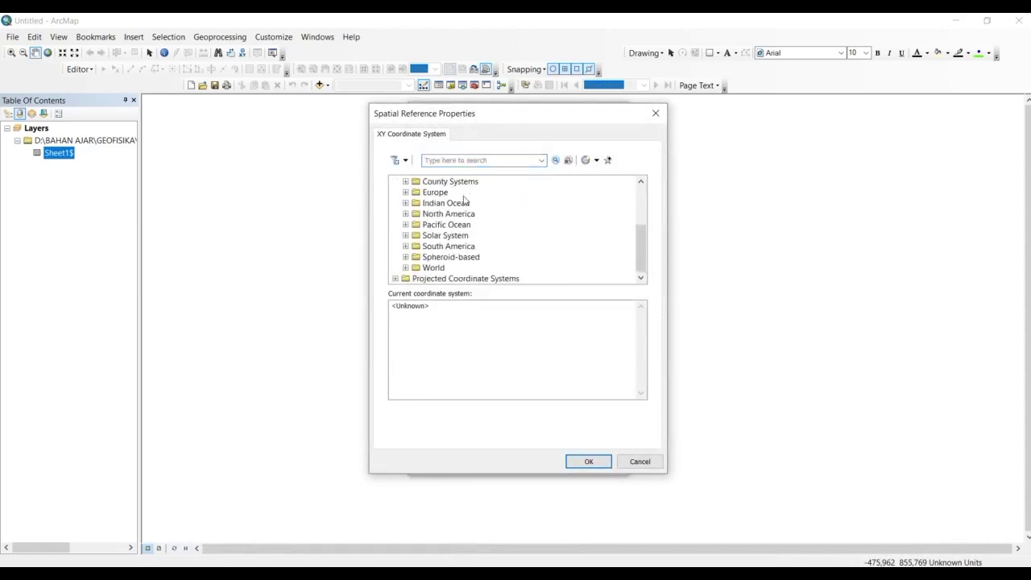
click(406, 267)
scroll(457, 214, down, 2)
scroll(457, 213, down, 2)
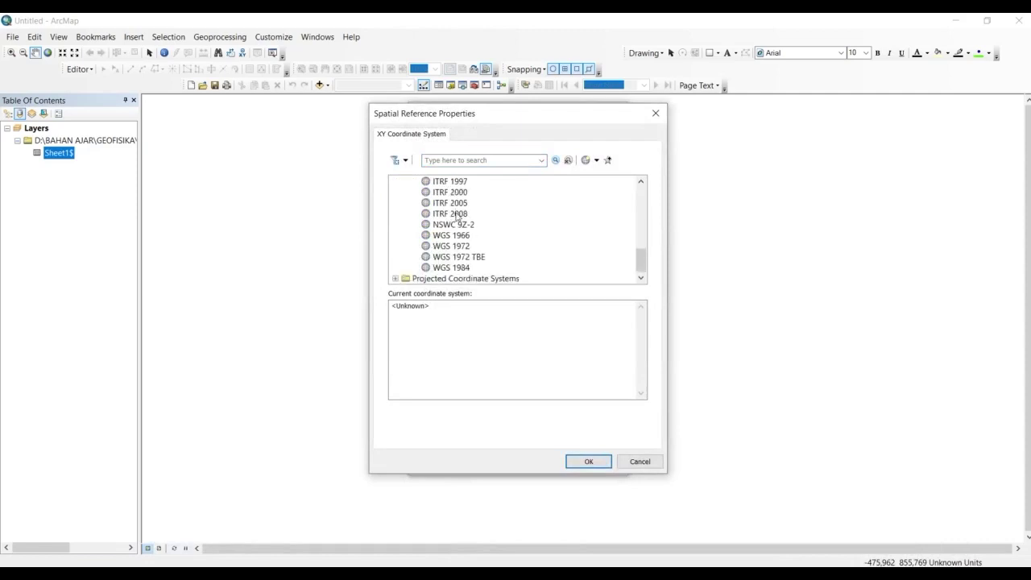
click(452, 268)
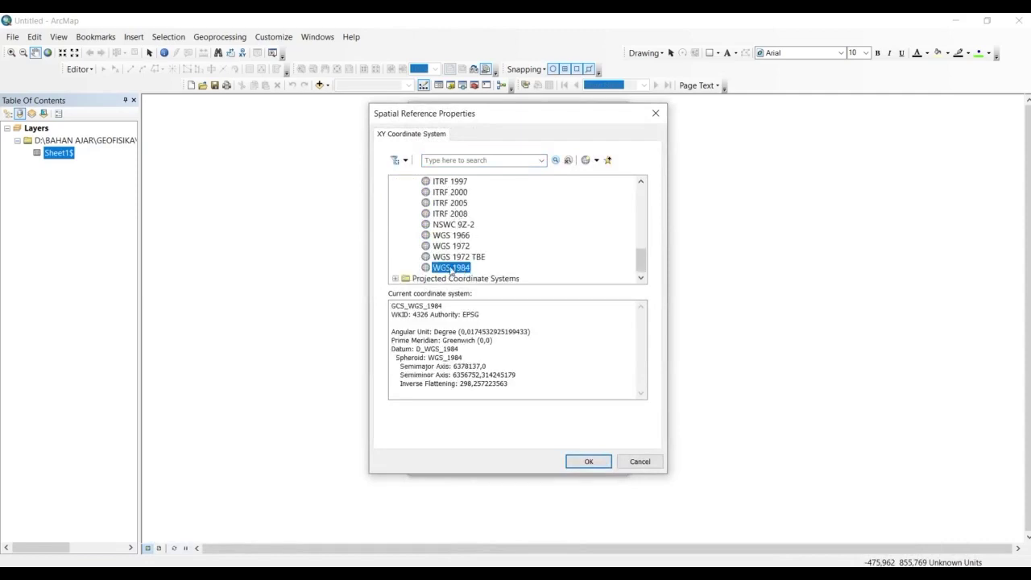
click(589, 461)
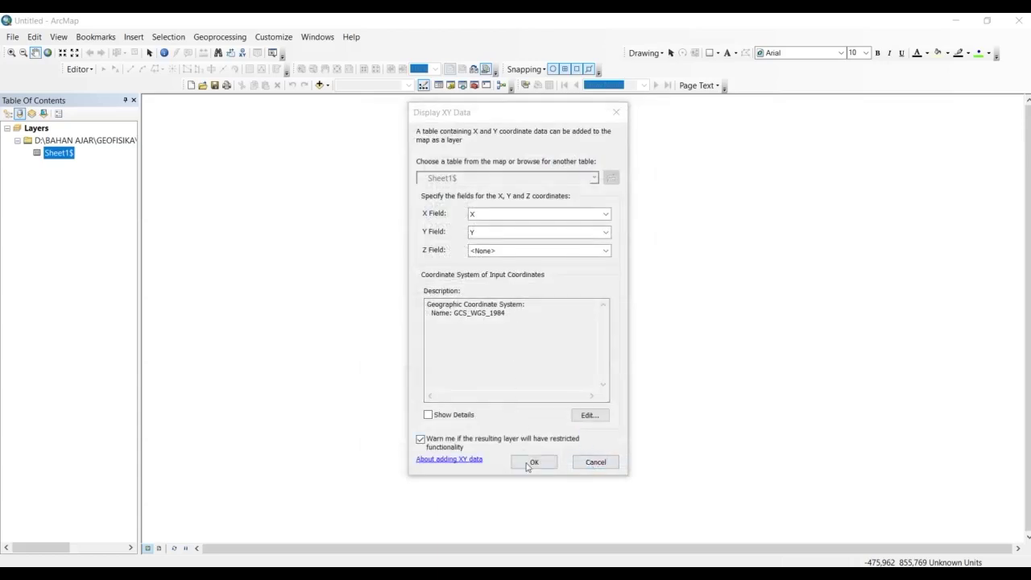
click(529, 465)
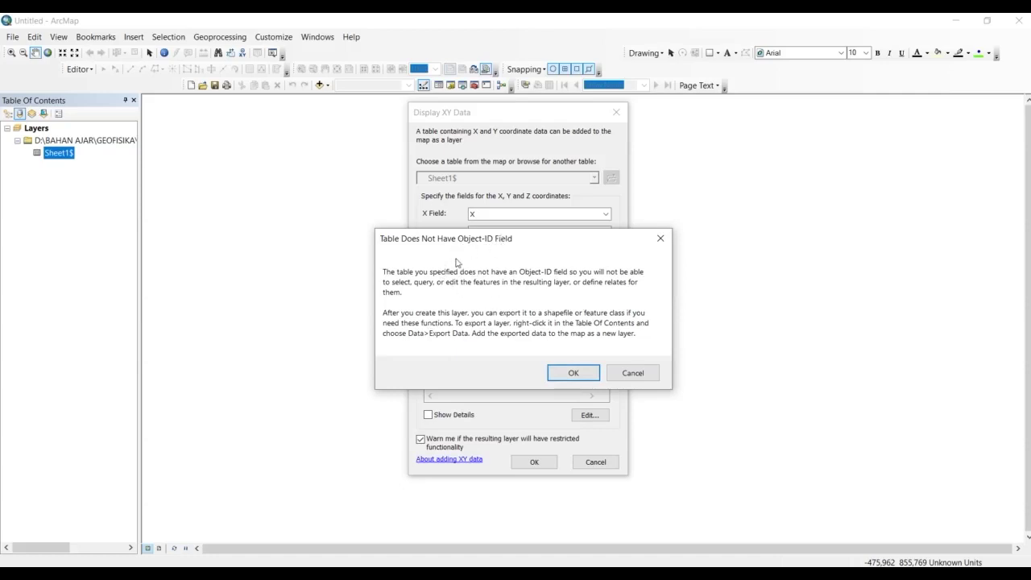
click(573, 373)
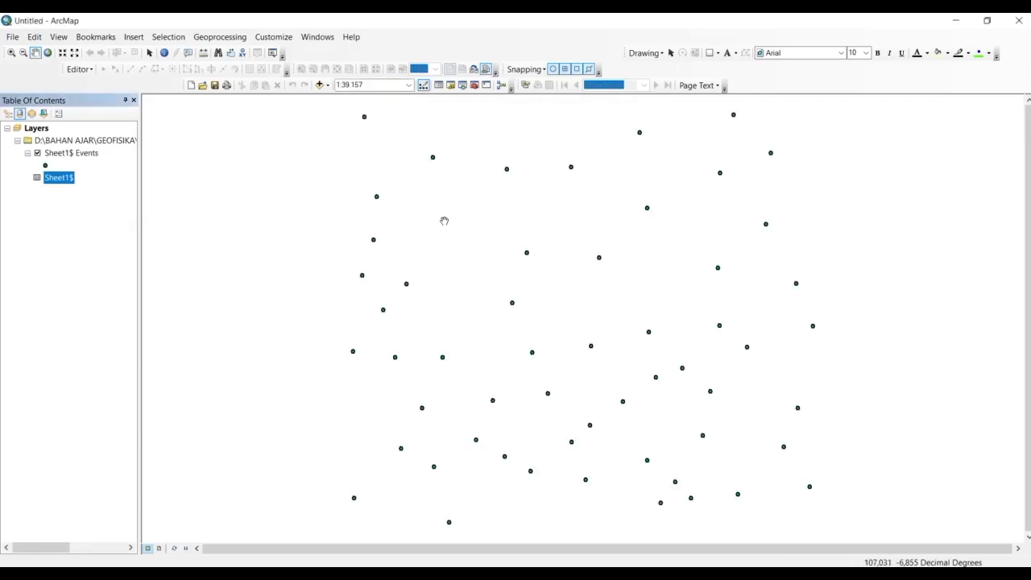
scroll(565, 289, up, 1)
scroll(643, 242, up, 1)
drag(583, 212, 478, 219)
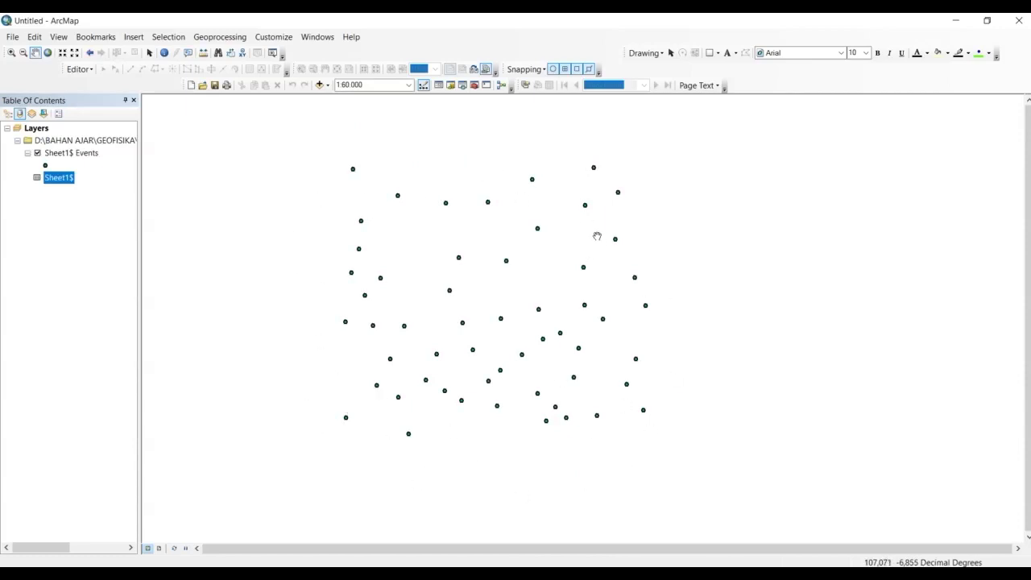
scroll(472, 213, down, 1)
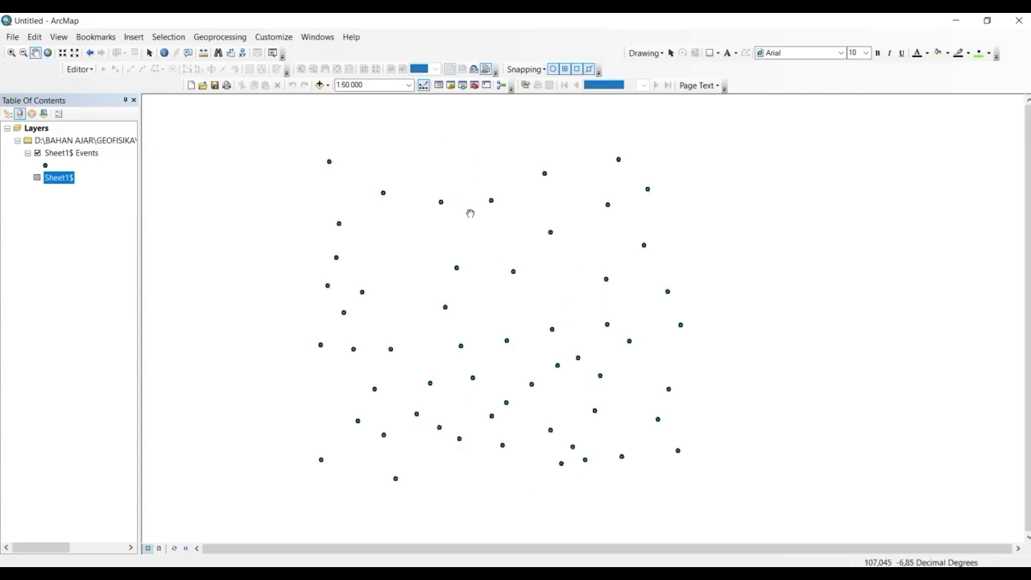
- Open the data export settings for the Sheet1$ Events layer
right_click(80, 156)
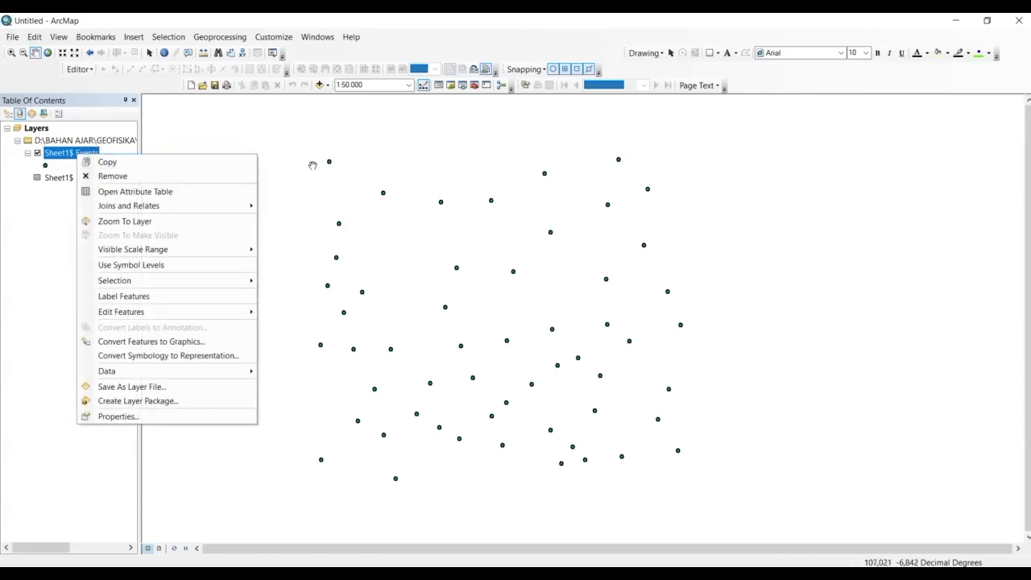
click(53, 167)
right_click(89, 159)
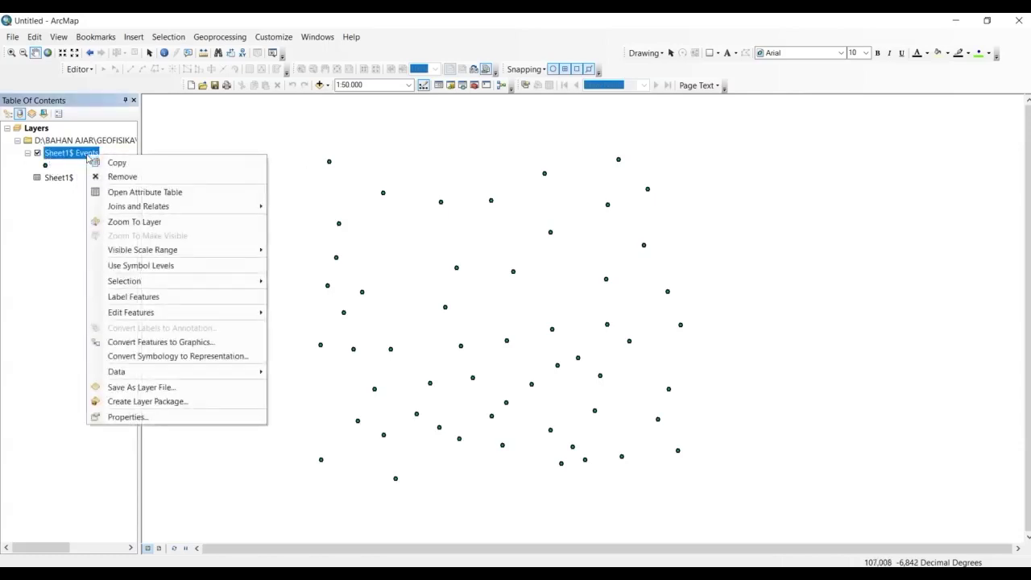
mouse_move(203, 372)
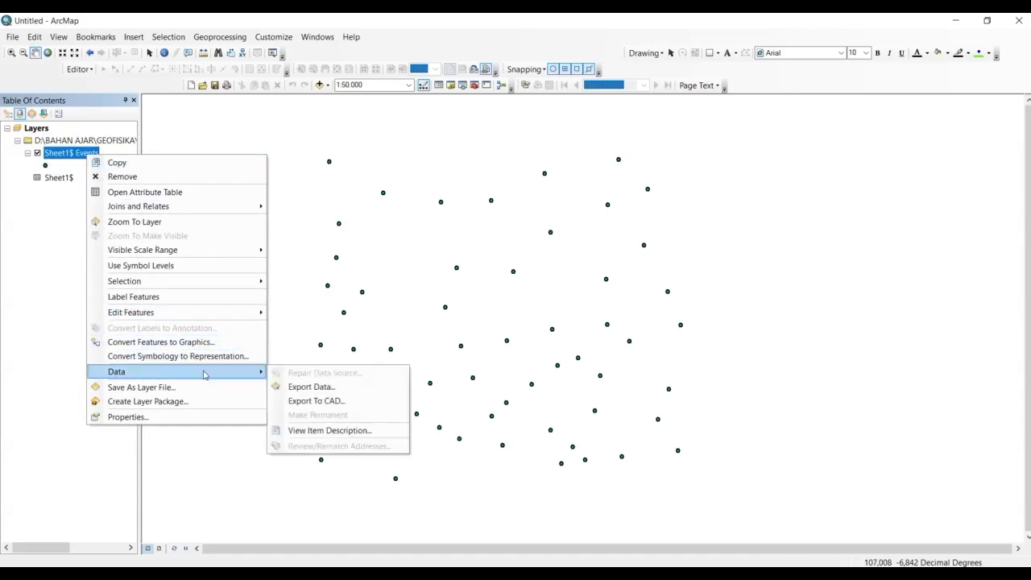
click(305, 388)
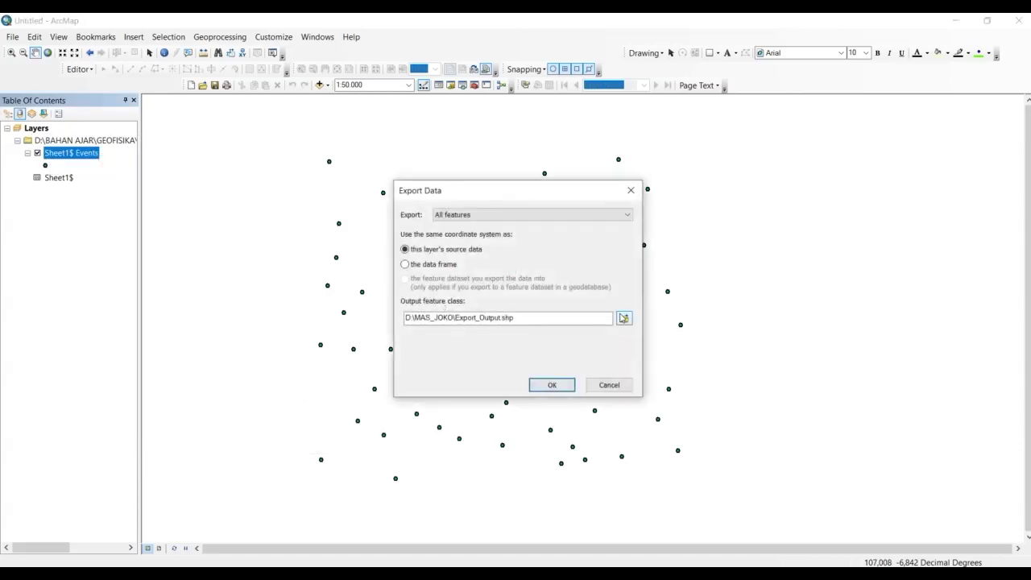
- Set the export location to the folder D:\BAHAN AJAR\GEOFISIKA\GEOFISIKA_2020\interpolasi
click(624, 318)
click(430, 208)
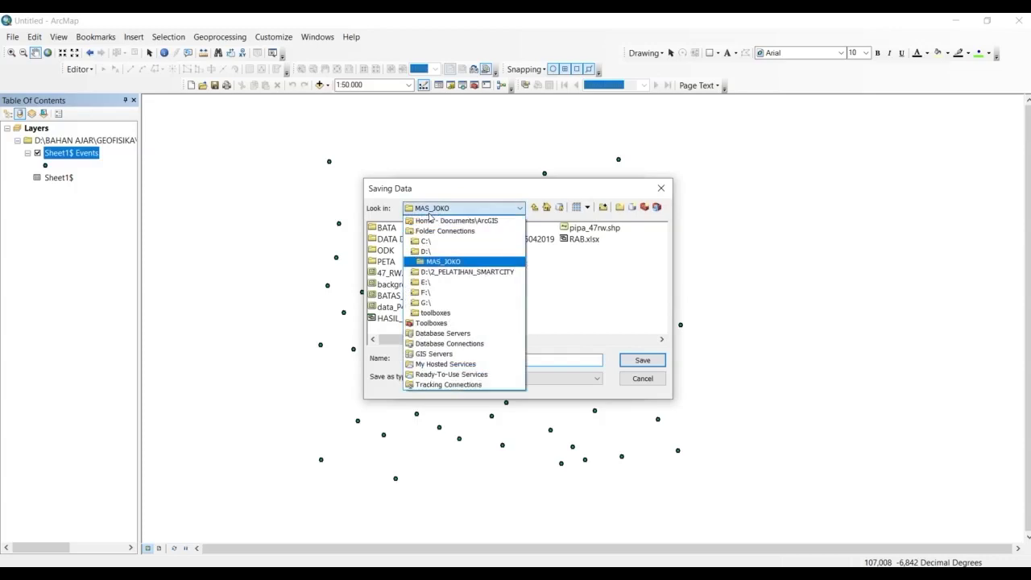
click(435, 249)
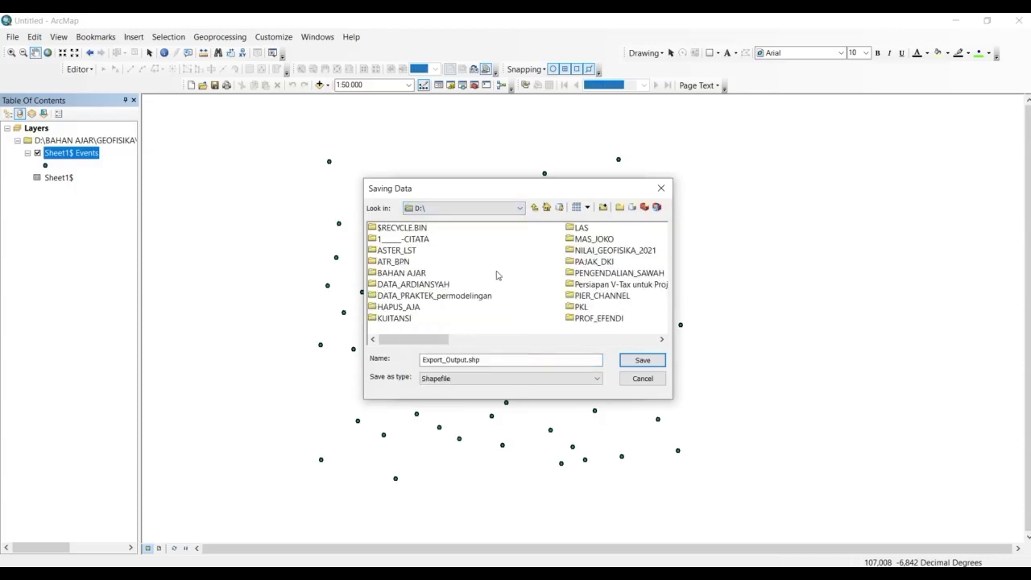
double_click(429, 285)
click(533, 207)
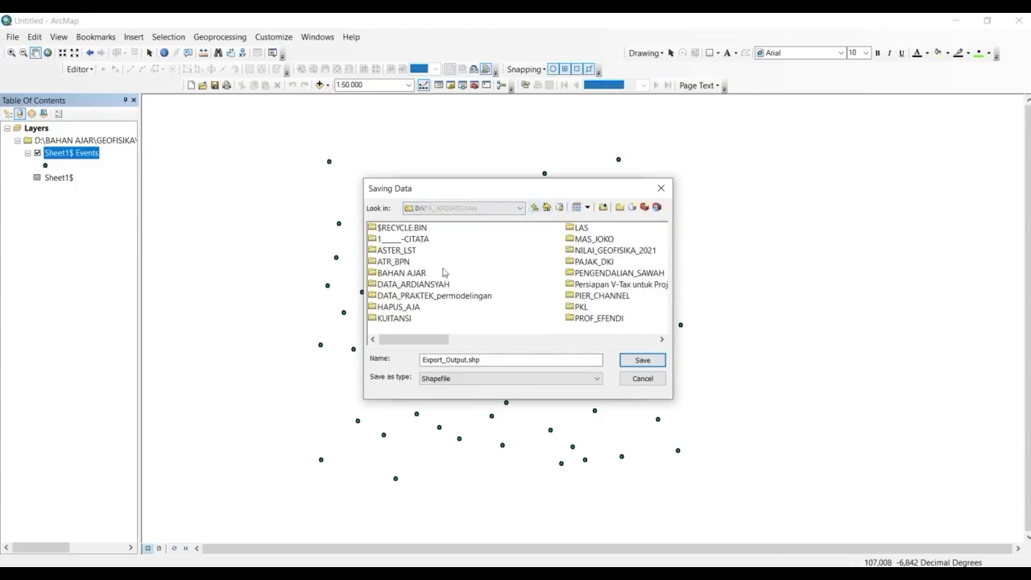
double_click(395, 274)
double_click(395, 274)
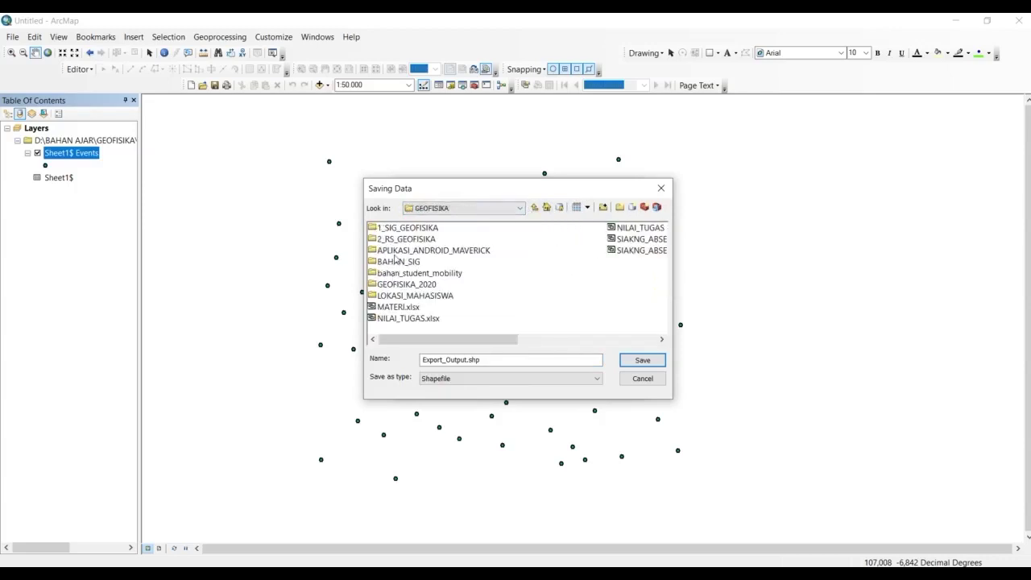
double_click(398, 229)
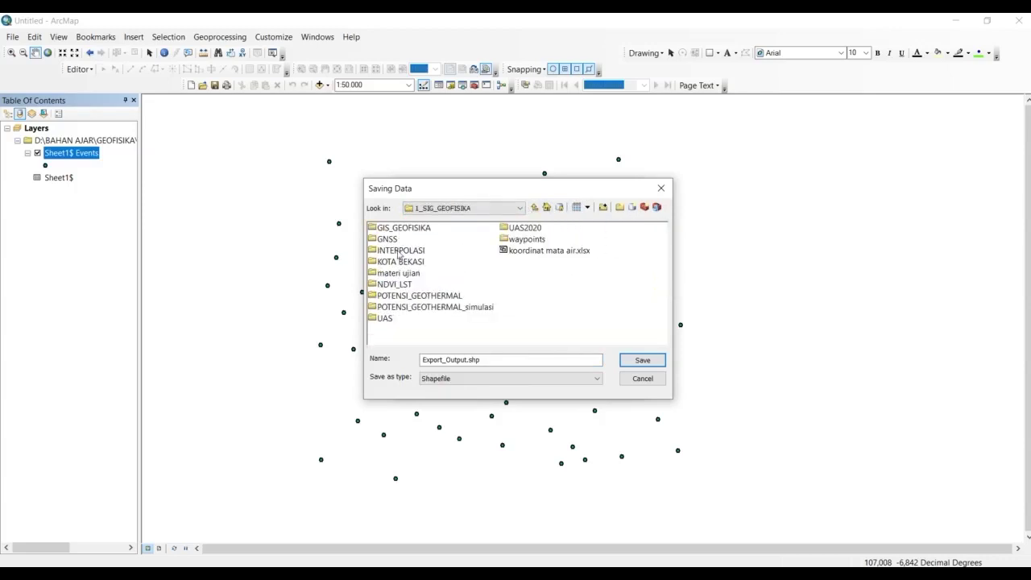
double_click(399, 251)
click(535, 207)
click(538, 207)
double_click(399, 284)
double_click(395, 230)
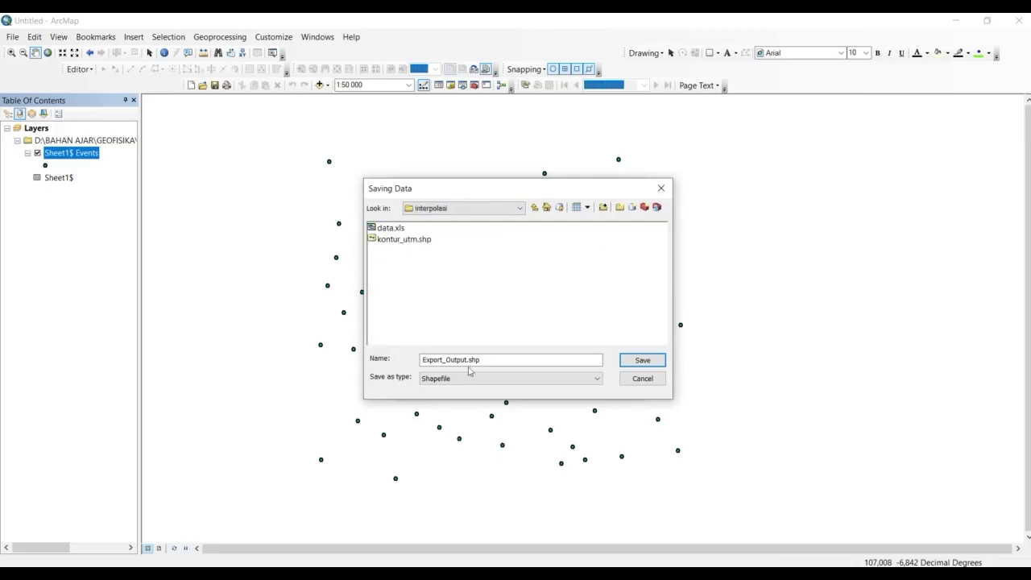
- Export all features as the shapefile titik_sampel, keeping the layer's source coordinate system, and add it to the map
double_click(505, 362)
text(titik_sampel)
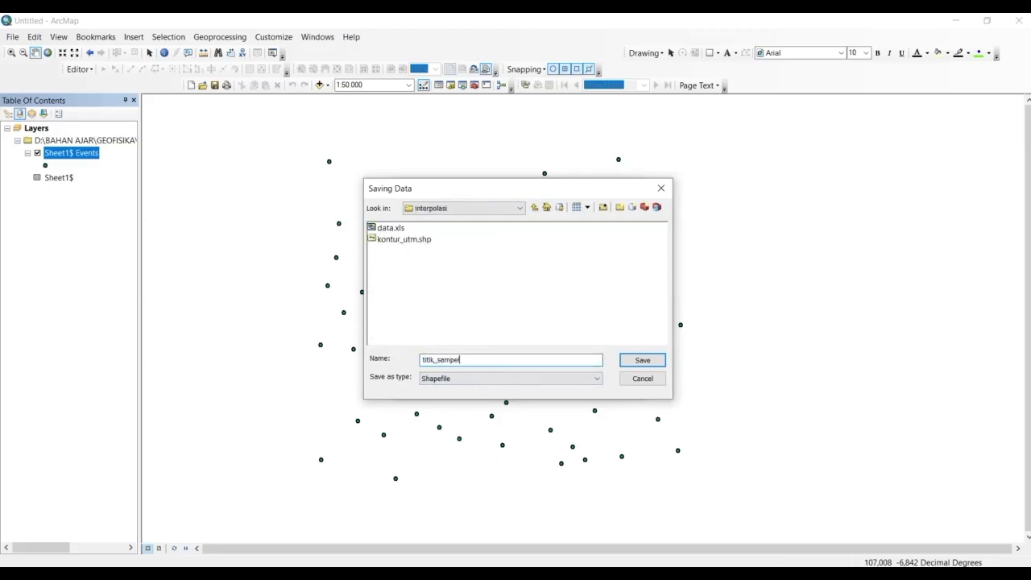
key(Return)
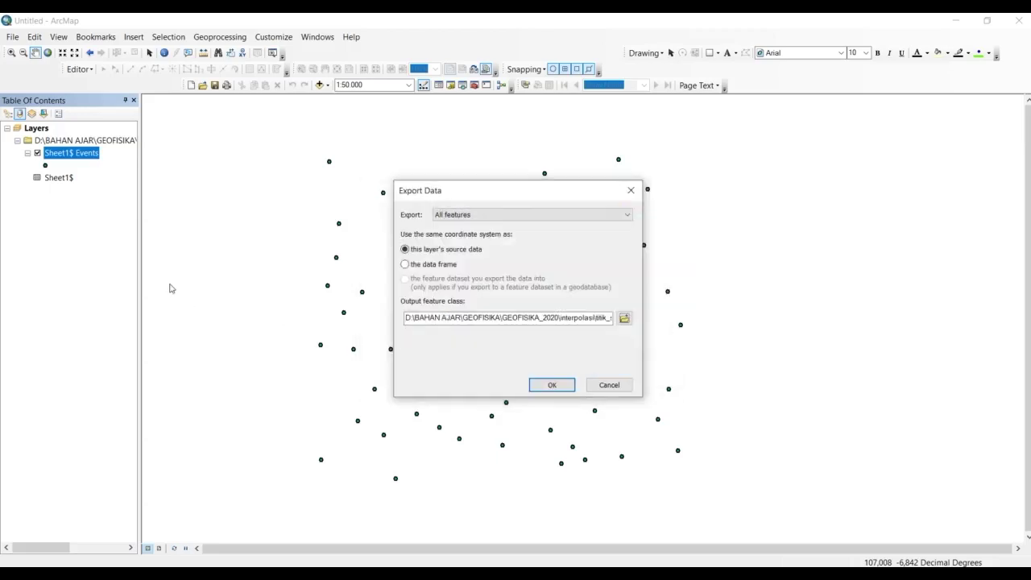
click(552, 384)
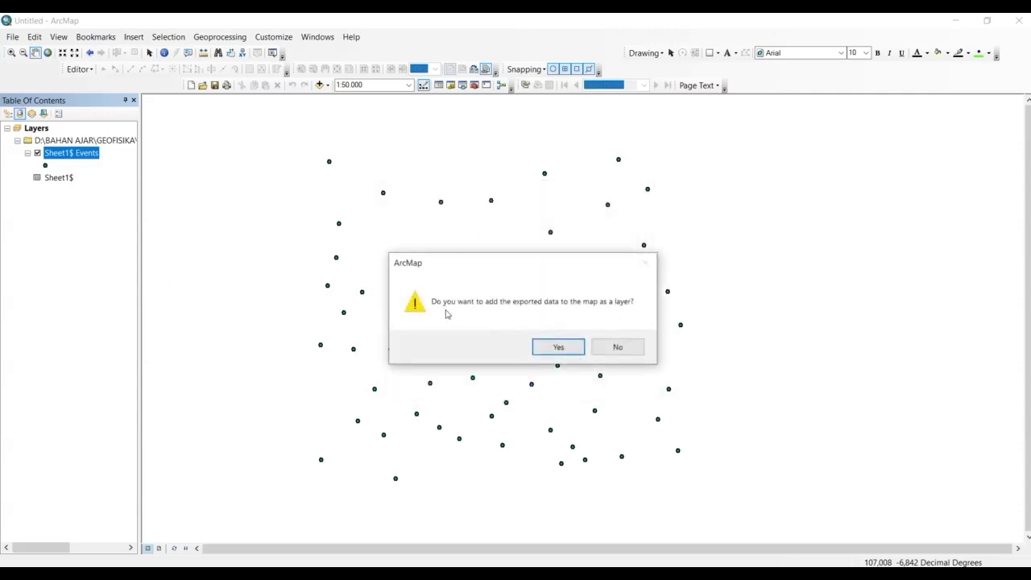
click(556, 345)
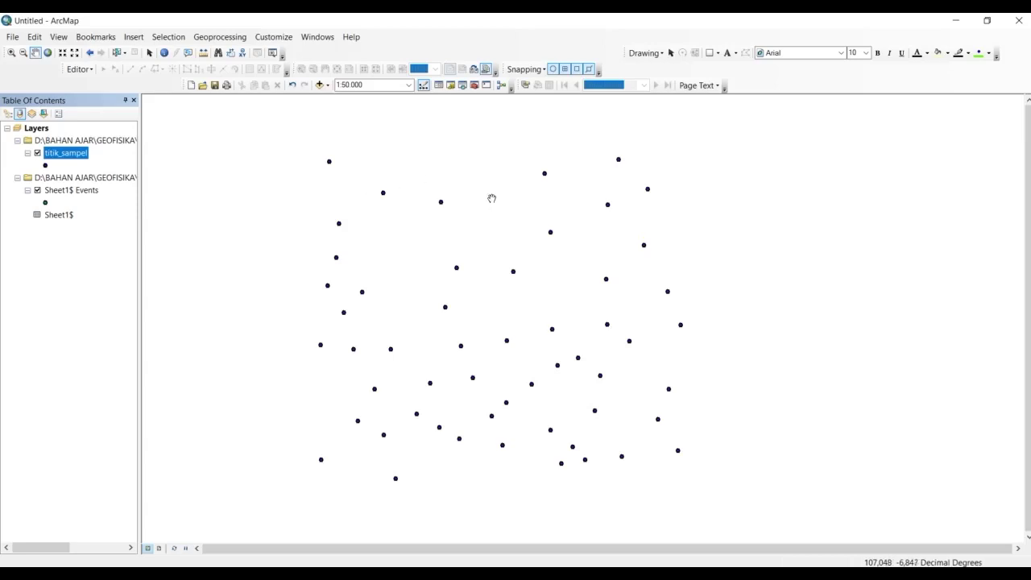
- Remove the Sheet1$ Events layer and the Sheet1$ table from the map
click(78, 193)
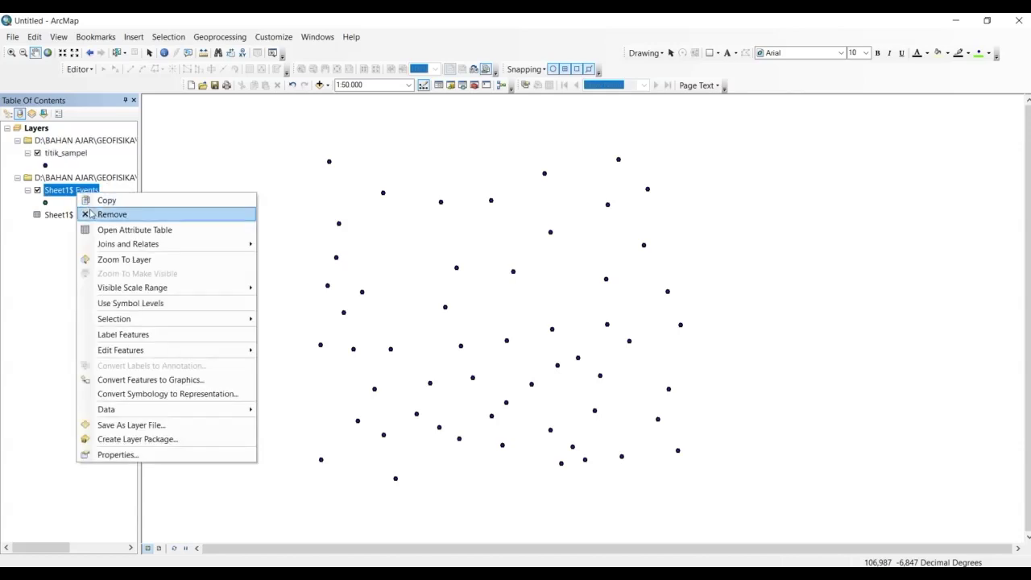
click(90, 214)
click(70, 192)
right_click(75, 194)
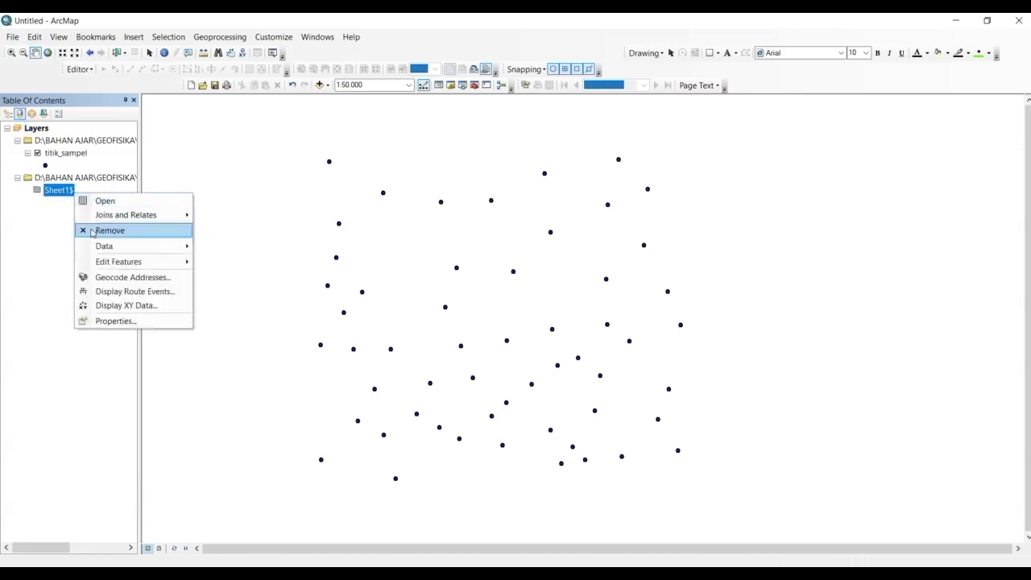
click(93, 231)
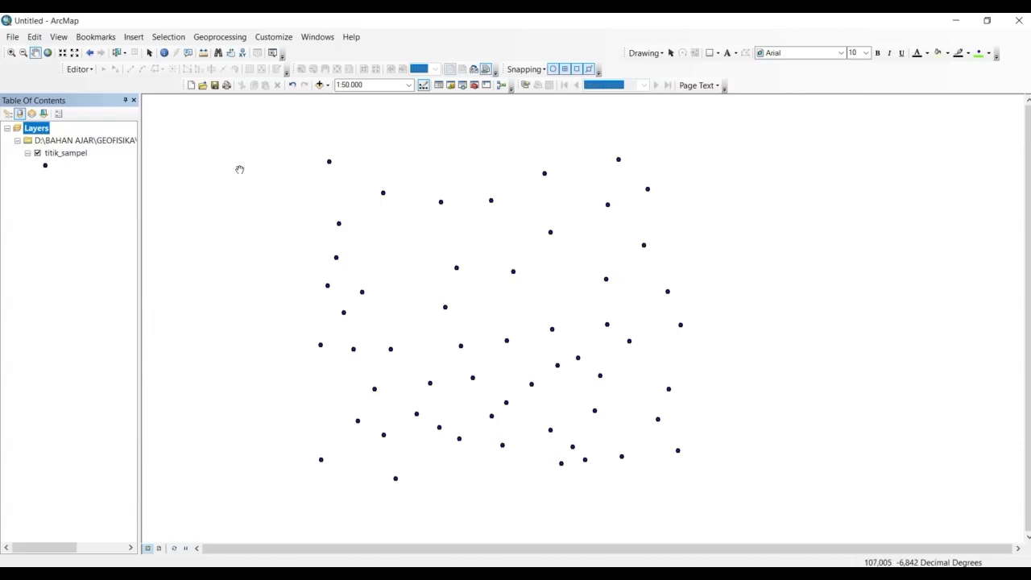
- Add the Google.lyr basemap layer file from the interpolasi folder to the map
drag(329, 166, 351, 163)
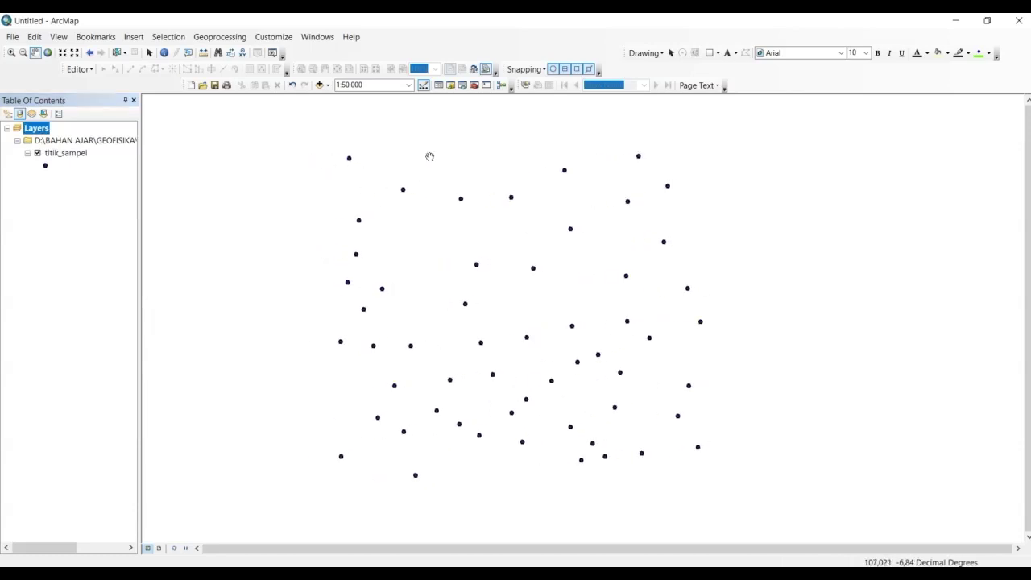
click(321, 86)
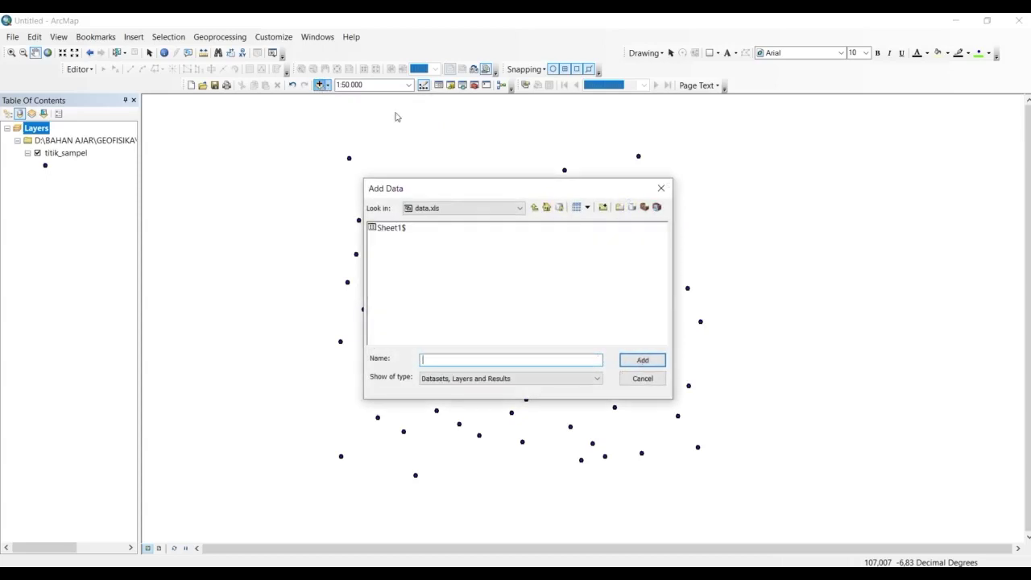
click(533, 208)
click(395, 242)
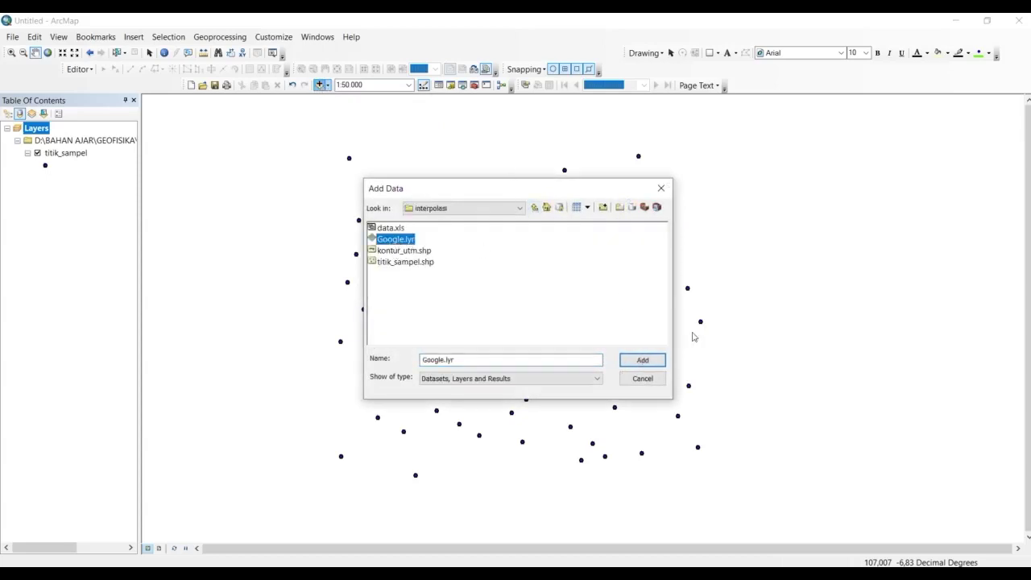
click(646, 361)
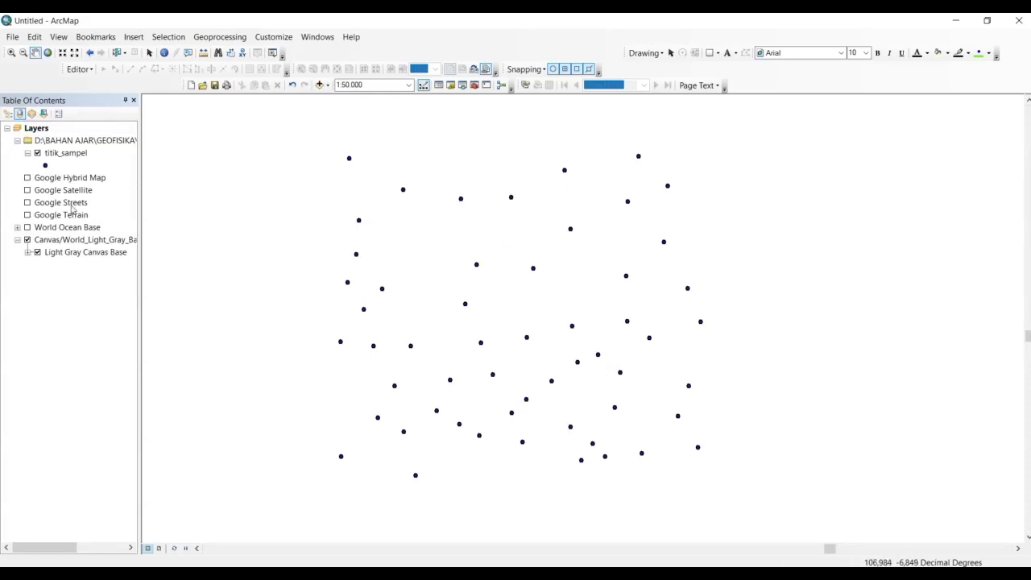
- View the sample points over Google Satellite, then display Google Streets instead and check the points' surroundings
click(28, 191)
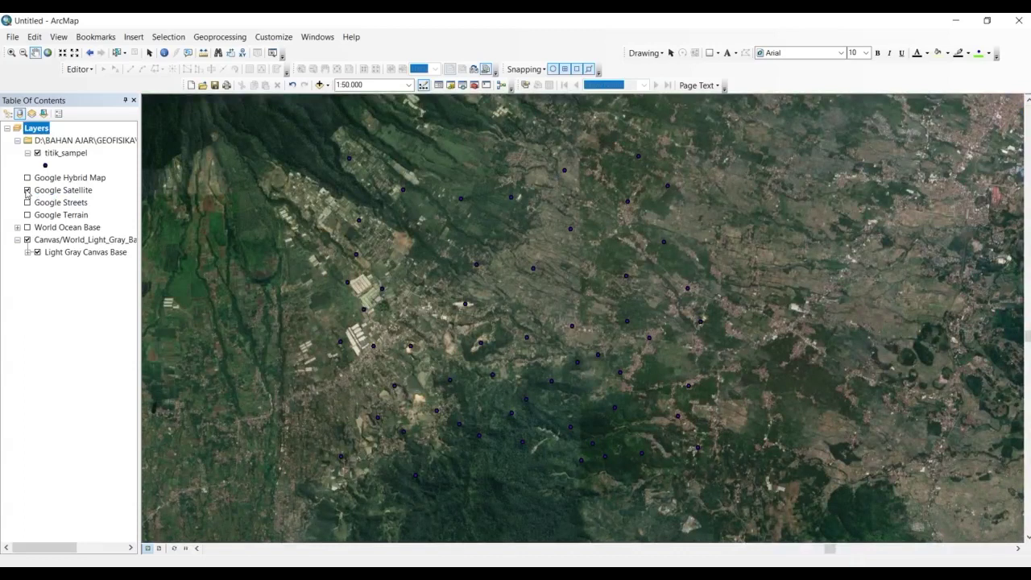
click(28, 191)
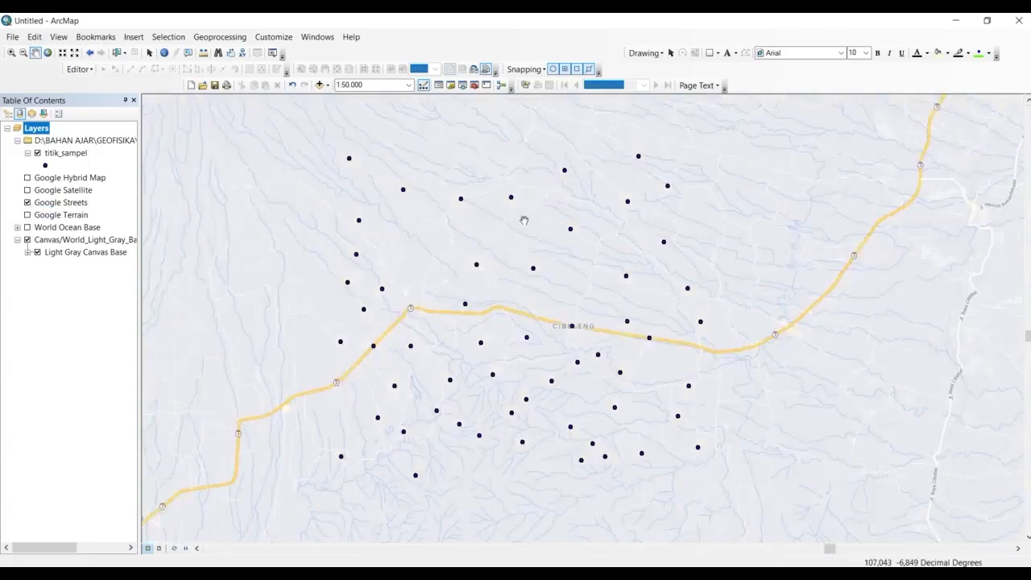
scroll(580, 239, down, 1)
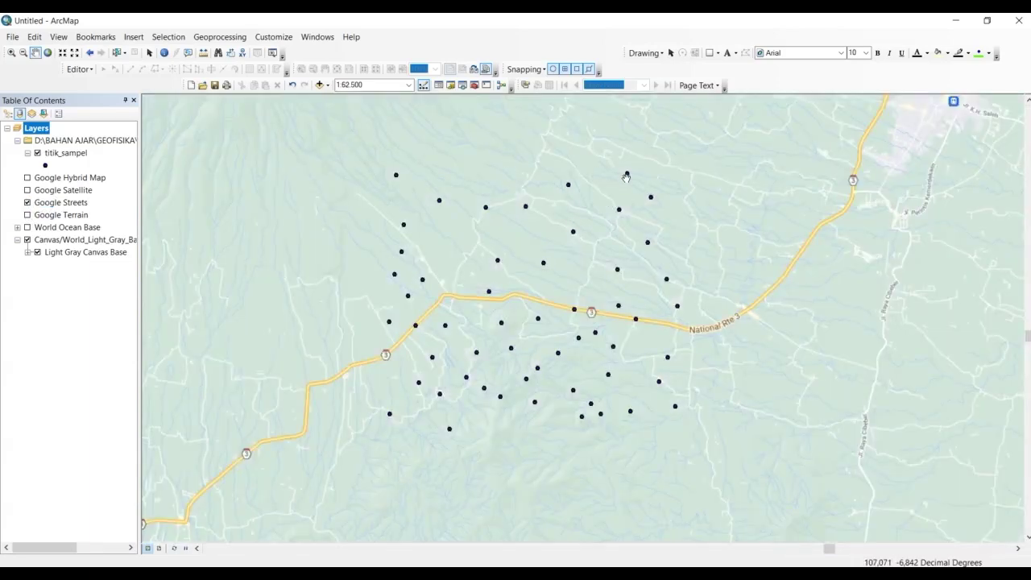
drag(621, 172, 677, 227)
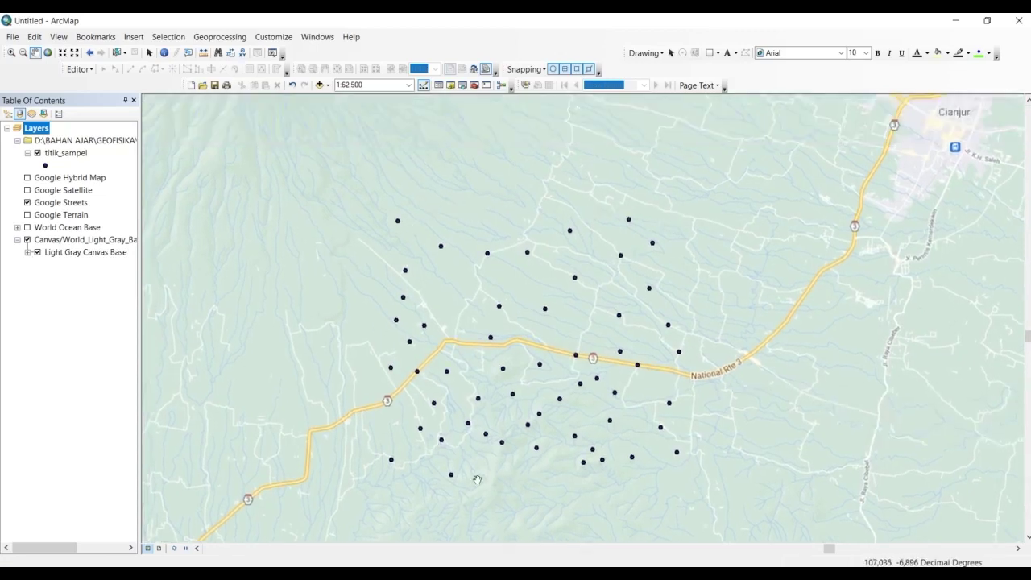
drag(696, 228, 693, 195)
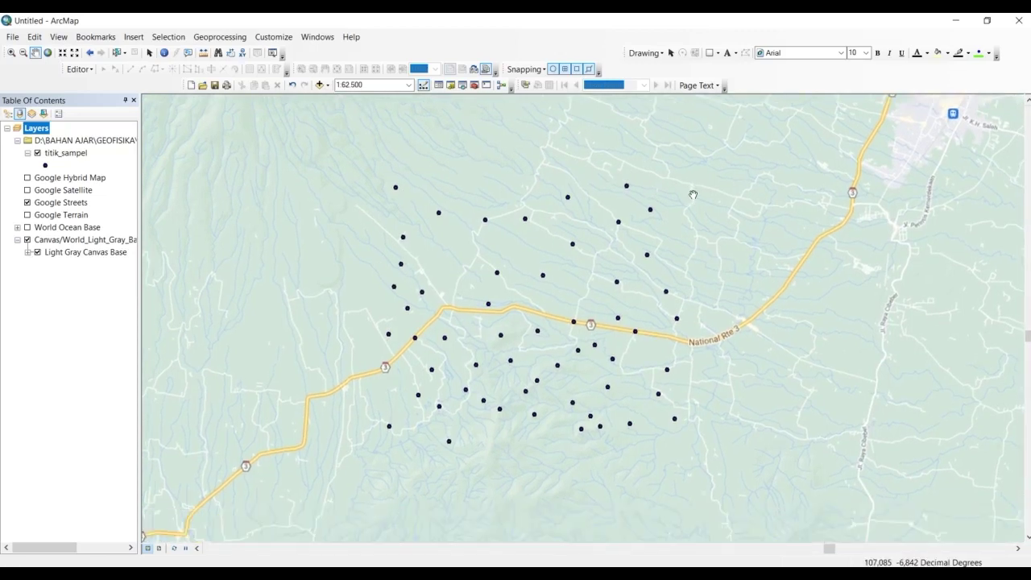
scroll(668, 232, up, 1)
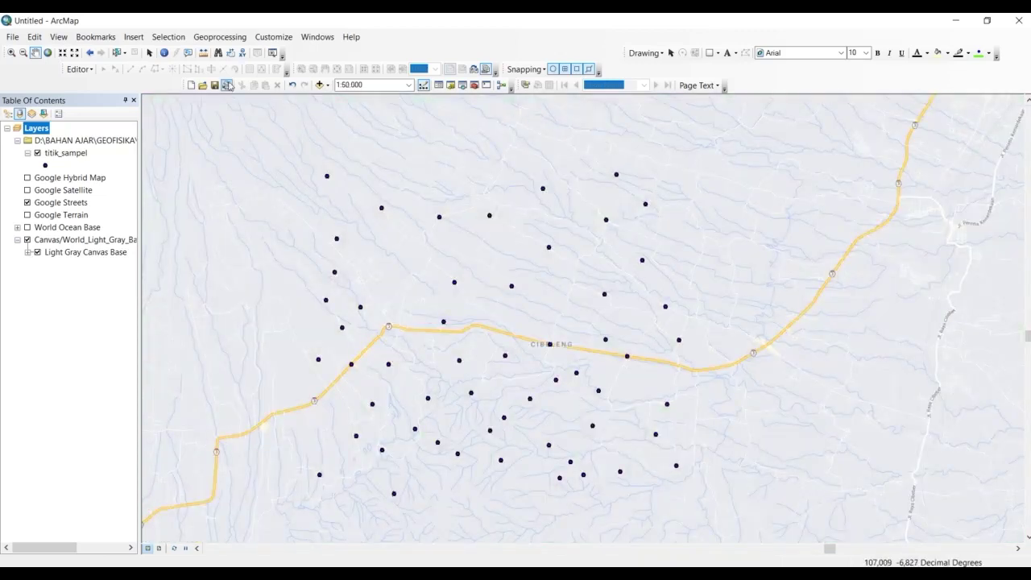
- Identify several titik_sampel points to inspect their elevation and coordinate attributes, and close the Identify results
click(164, 52)
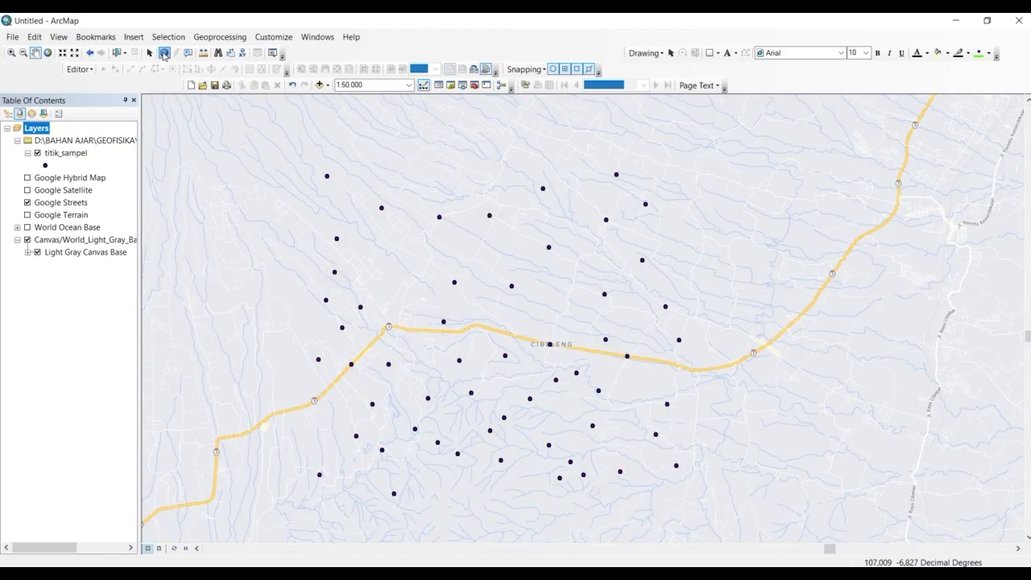
click(617, 176)
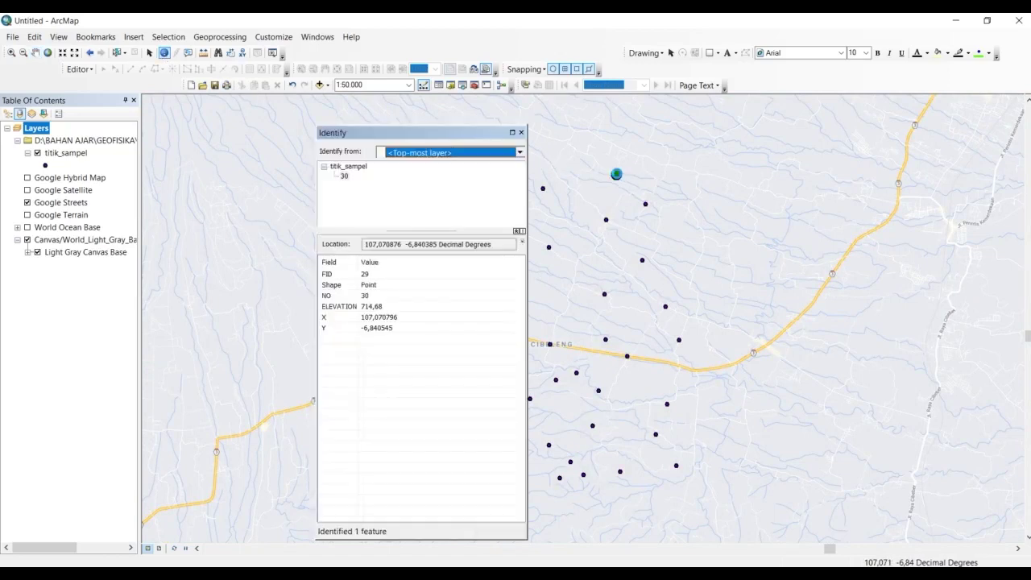
click(368, 298)
click(366, 308)
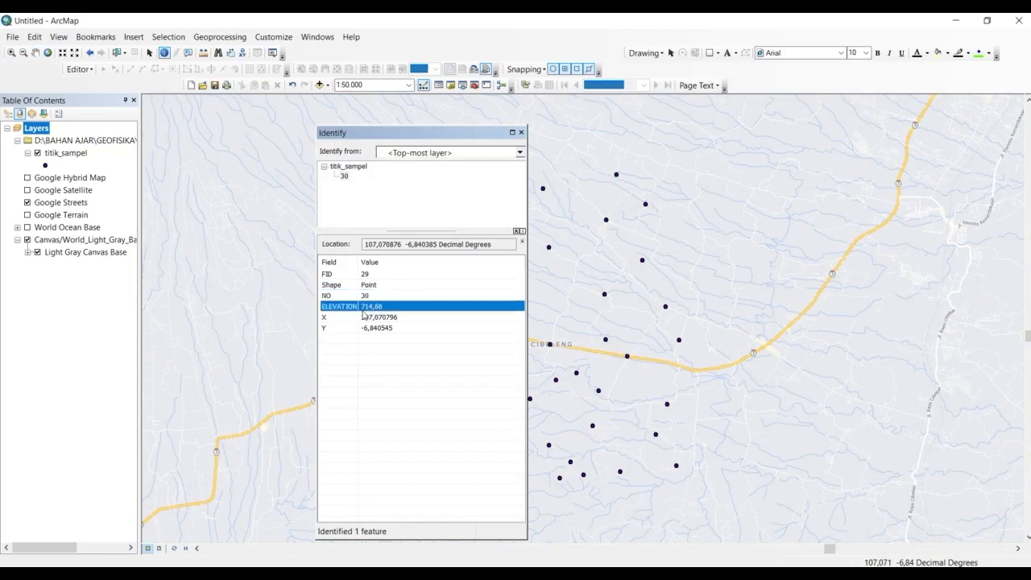
click(646, 206)
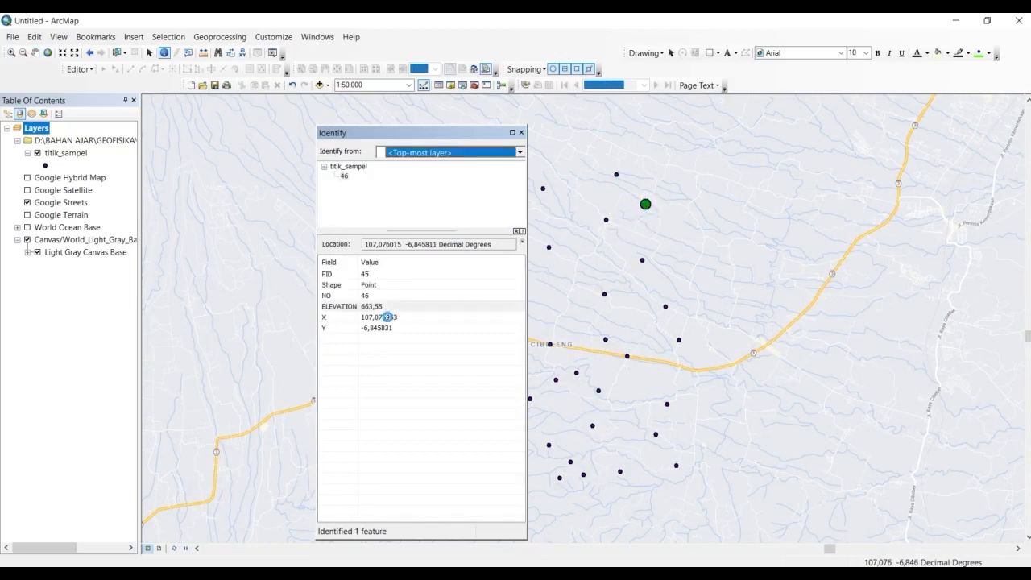
click(607, 222)
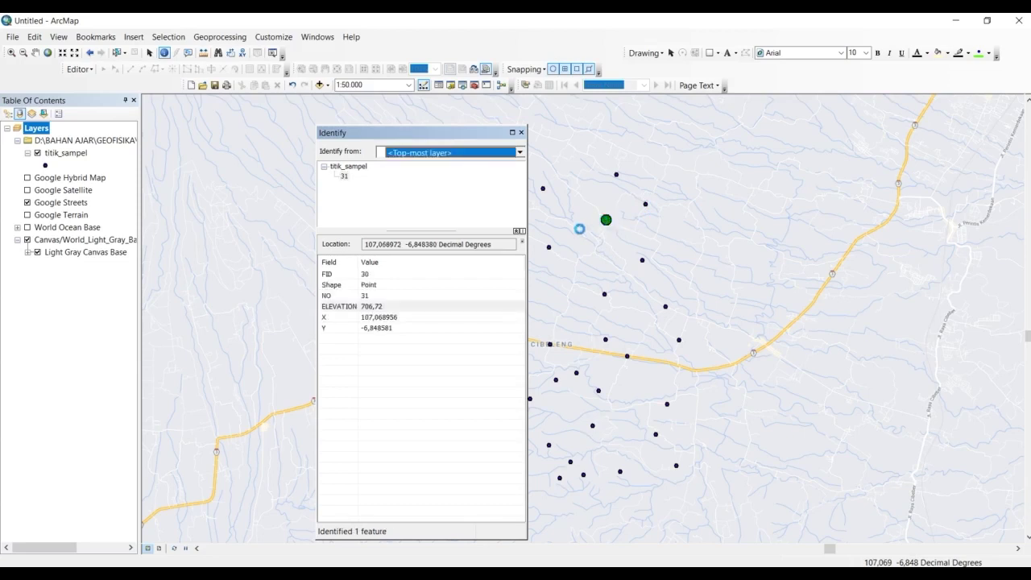
click(549, 250)
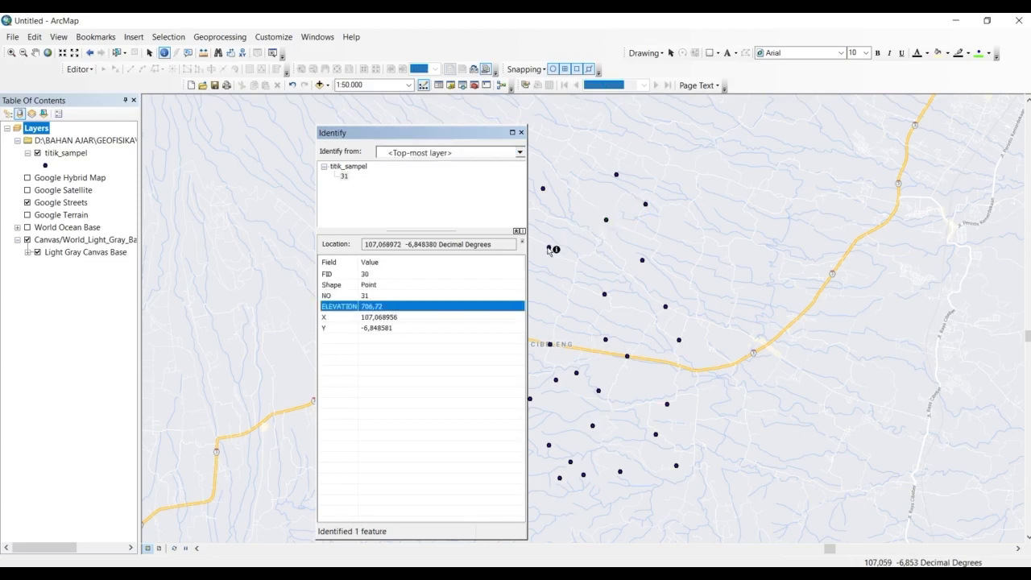
click(549, 250)
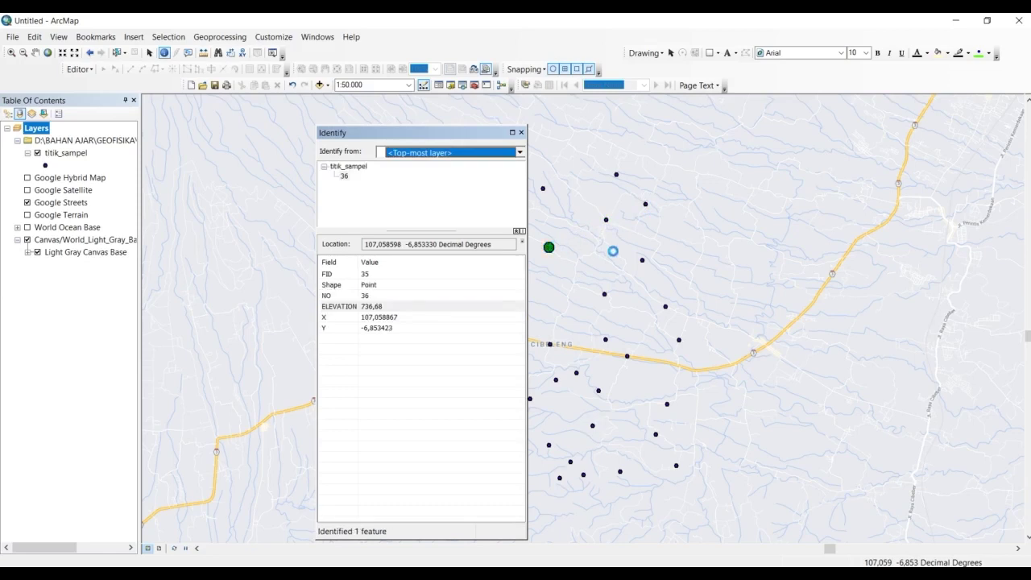
click(604, 294)
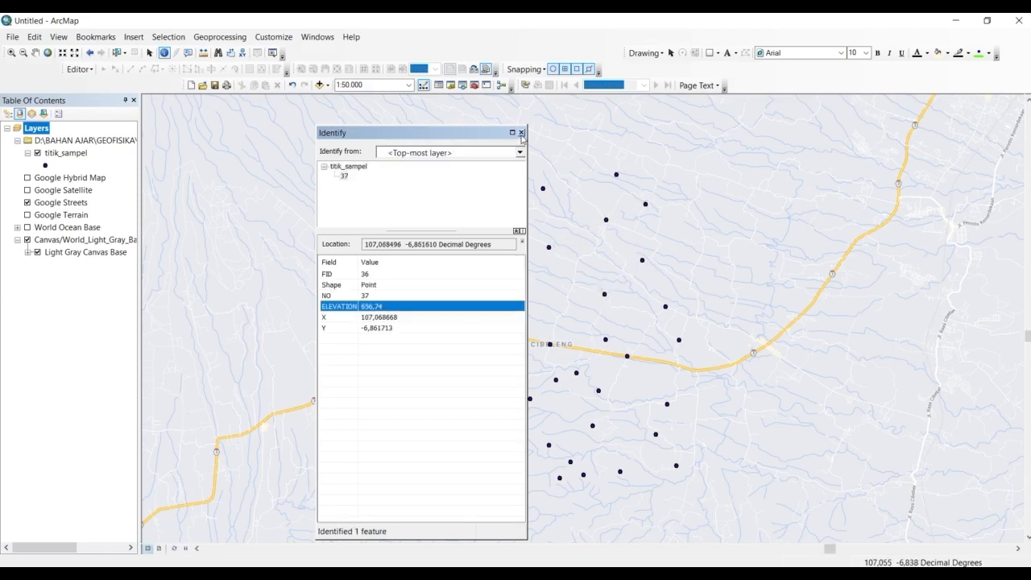
click(520, 132)
- Open ArcToolbox to make the geoprocessing toolsets available beside the map
drag(647, 154, 587, 149)
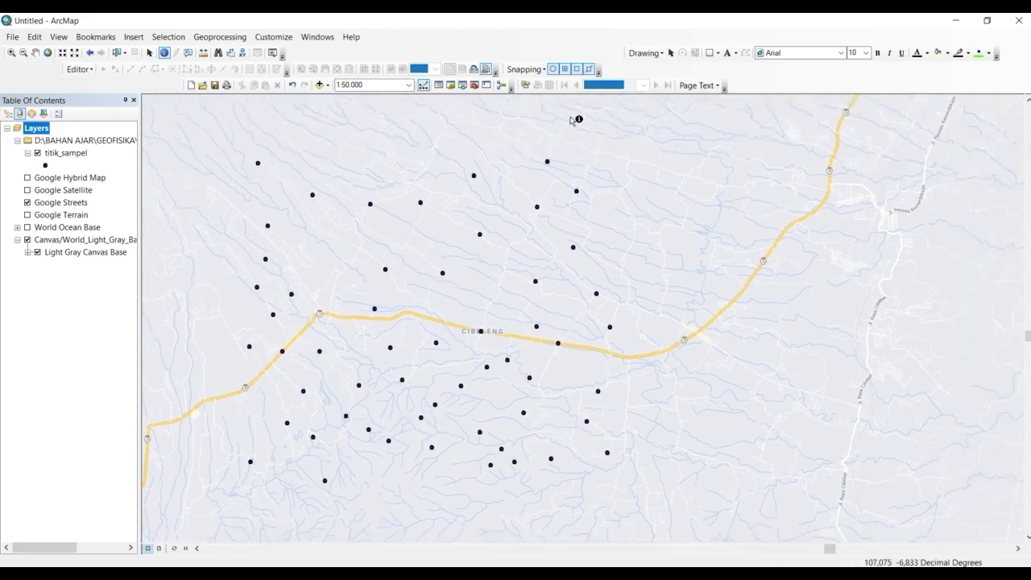
click(474, 86)
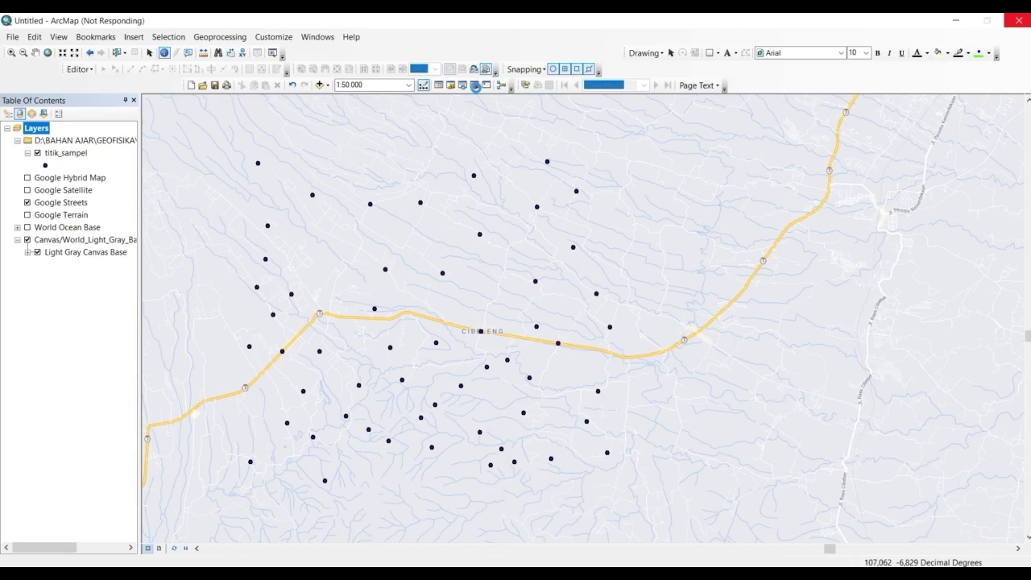
click(320, 39)
mouse_move(227, 41)
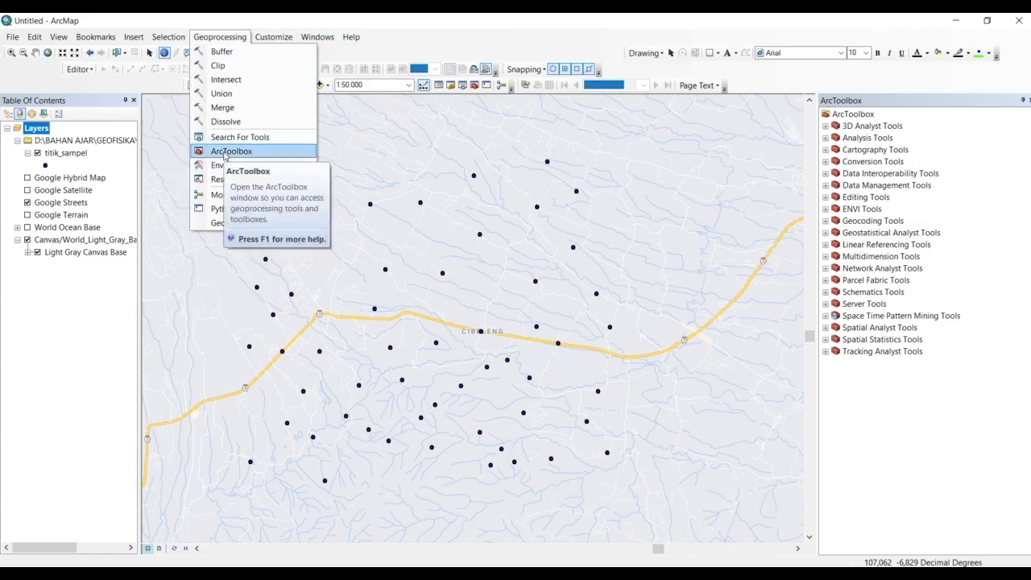
click(892, 93)
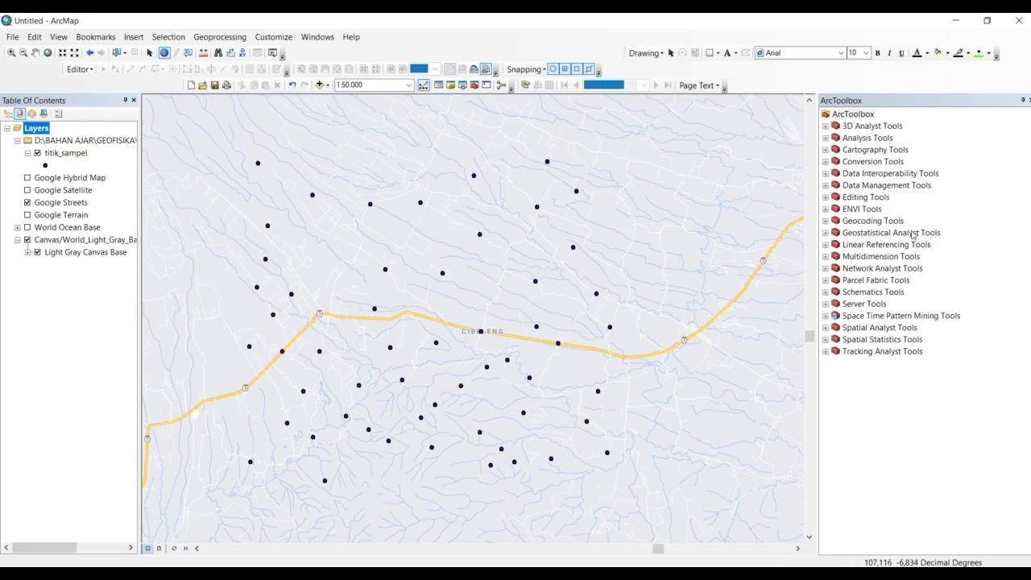
- Open the IDW tool from the Interpolation toolset of the Spatial Analyst Tools
click(825, 328)
scroll(872, 307, down, 1)
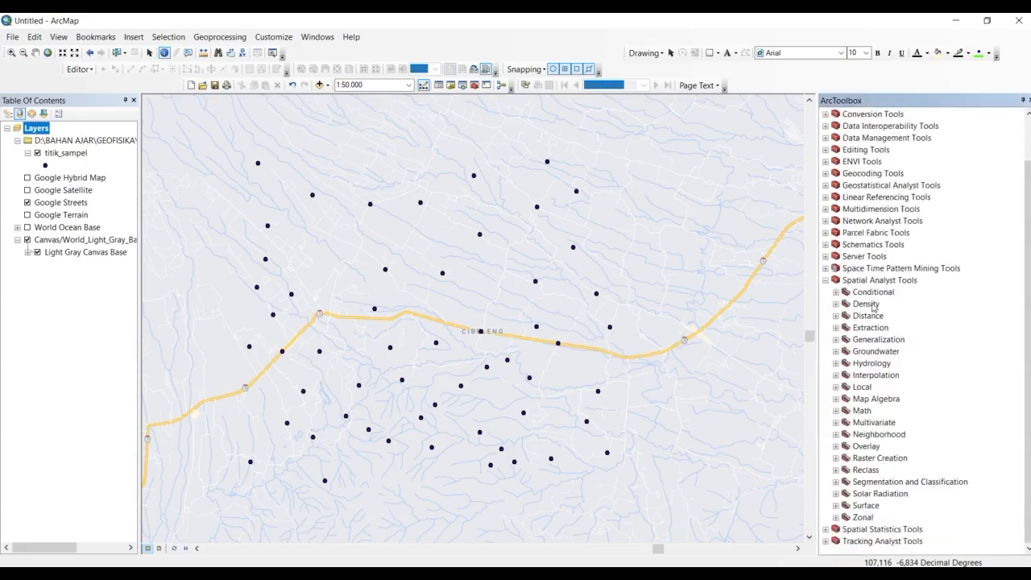
click(836, 376)
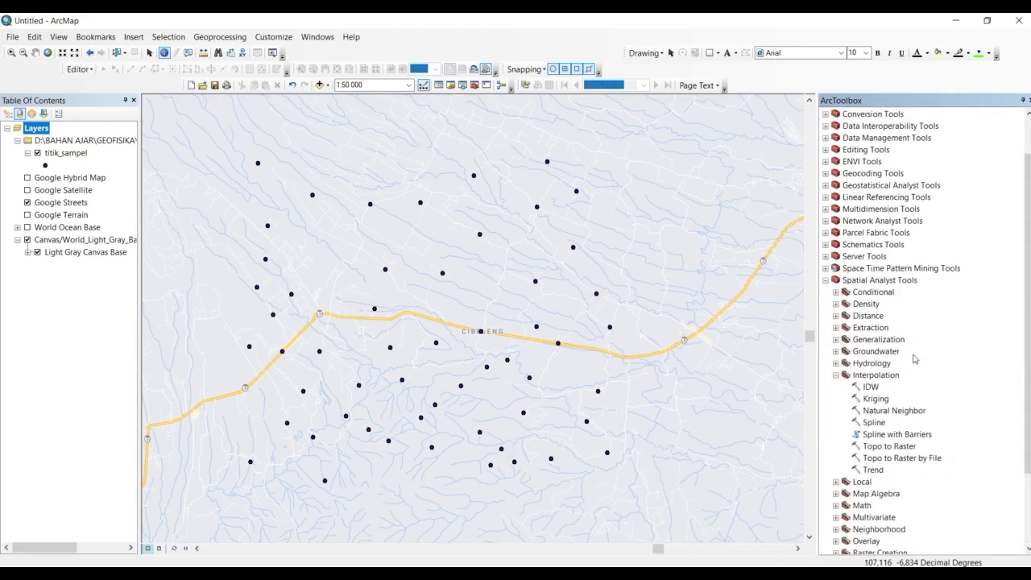
scroll(911, 360, down, 2)
scroll(880, 322, down, 1)
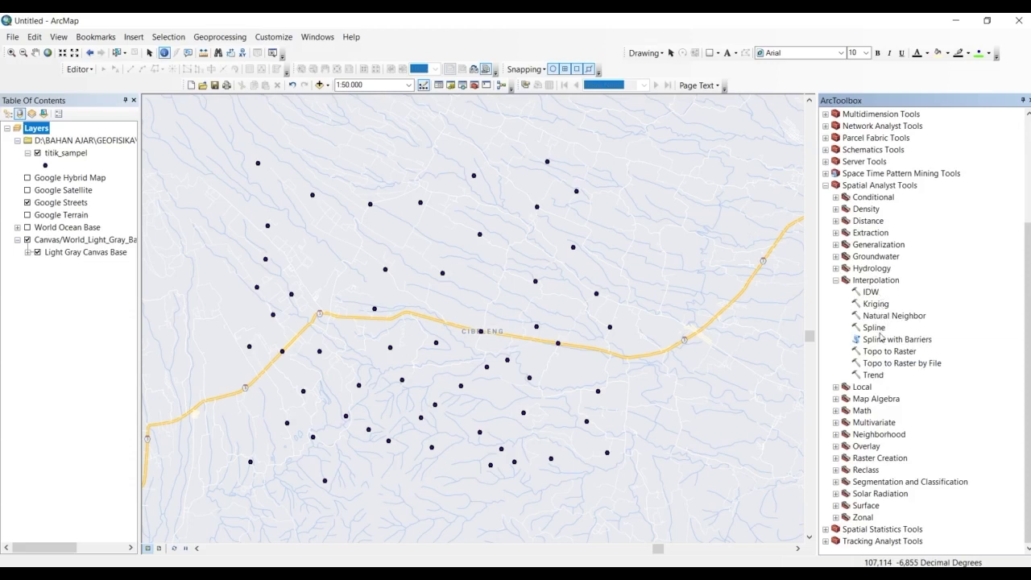
double_click(870, 293)
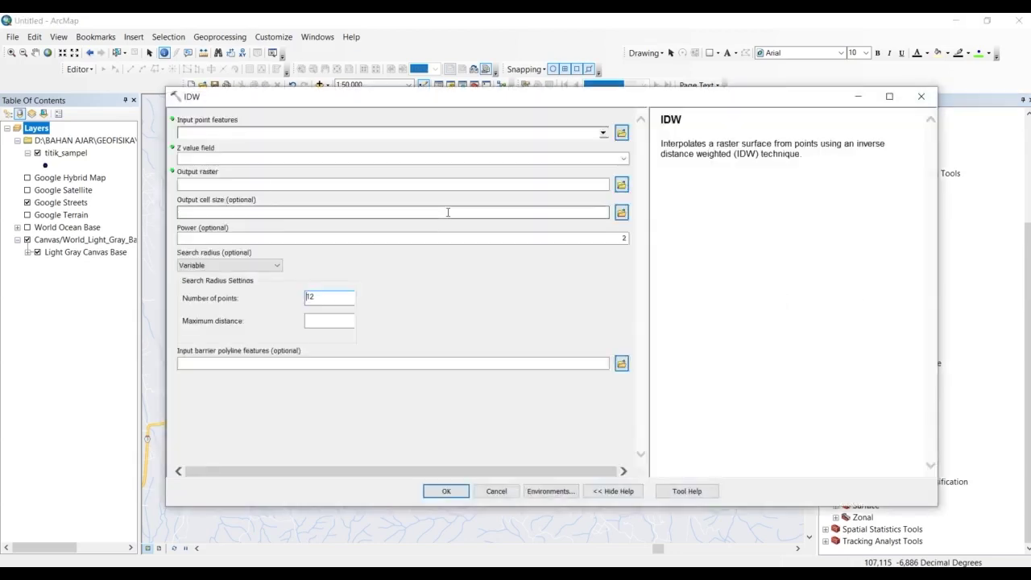
- Set titik_sampel as the IDW input point features and ELEVATION as the Z value field
click(603, 133)
click(220, 146)
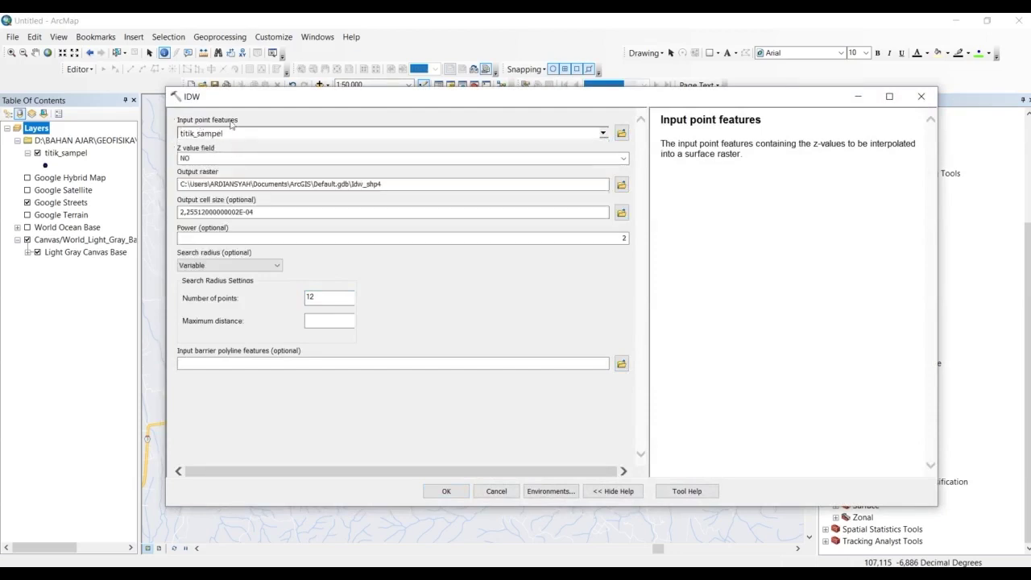
click(624, 159)
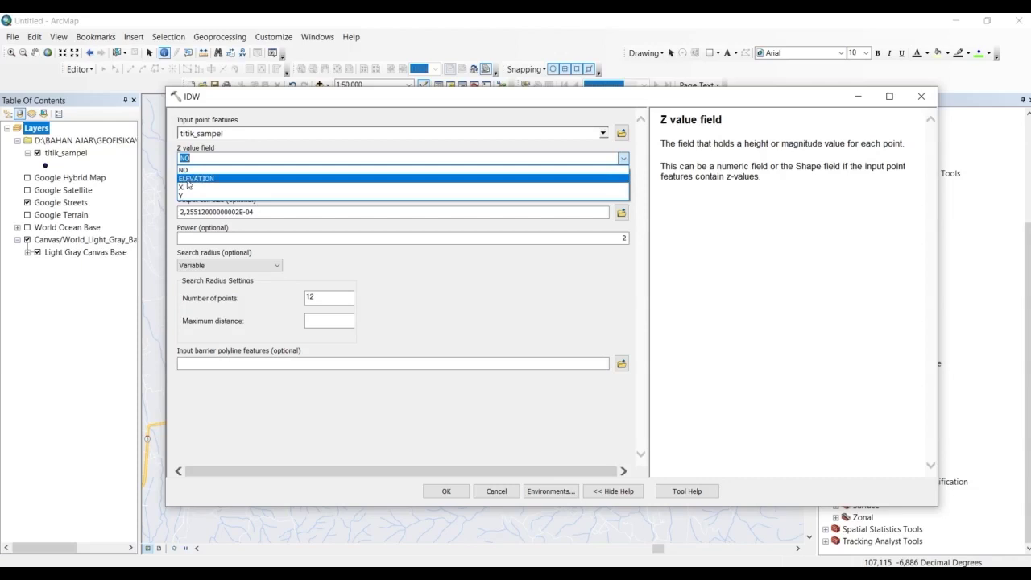
click(184, 181)
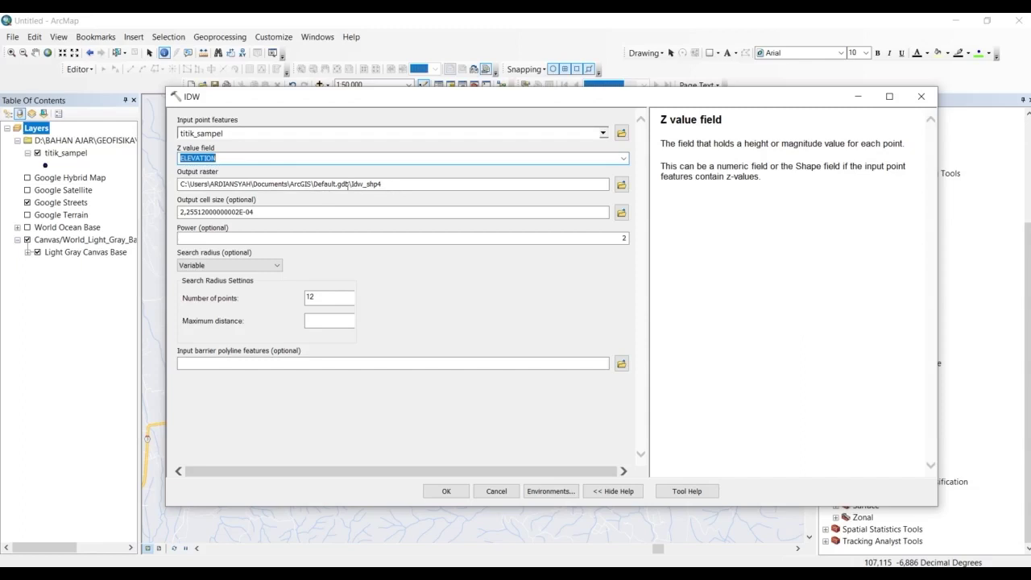
- Examine the output raster path and the output cell size proposed for the IDW interpolation
double_click(192, 184)
drag(213, 184, 252, 184)
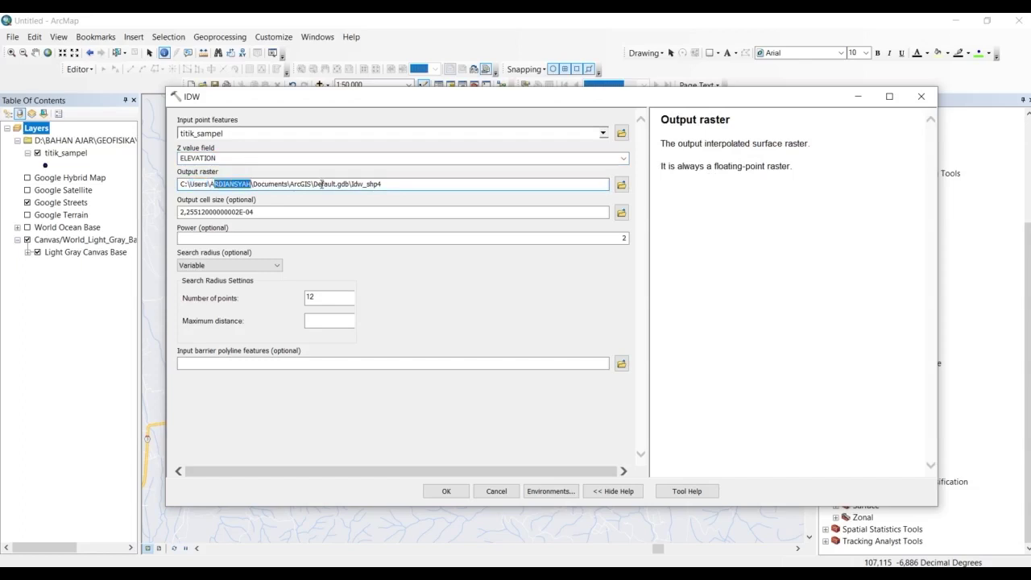
click(385, 185)
click(214, 211)
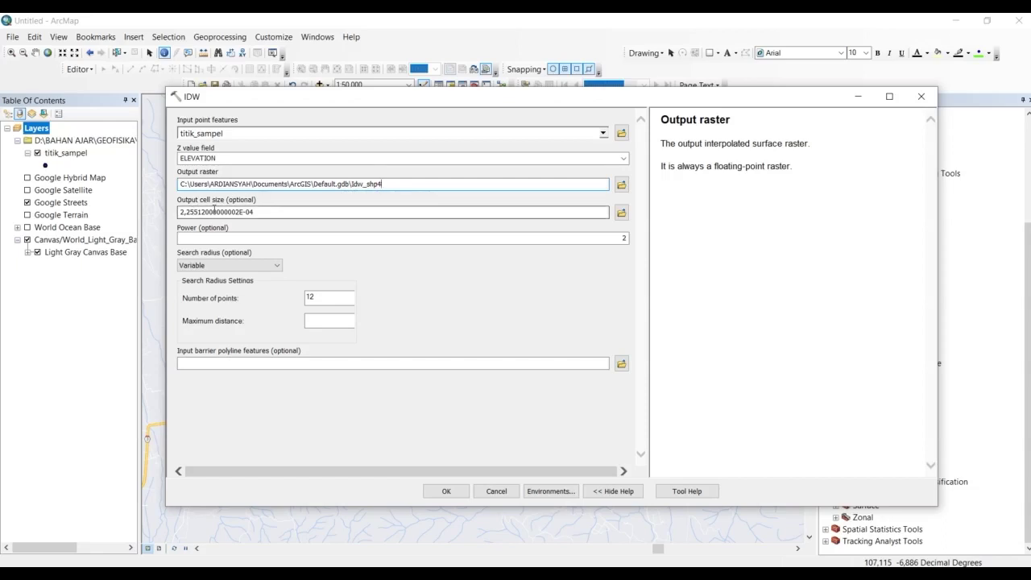
click(265, 213)
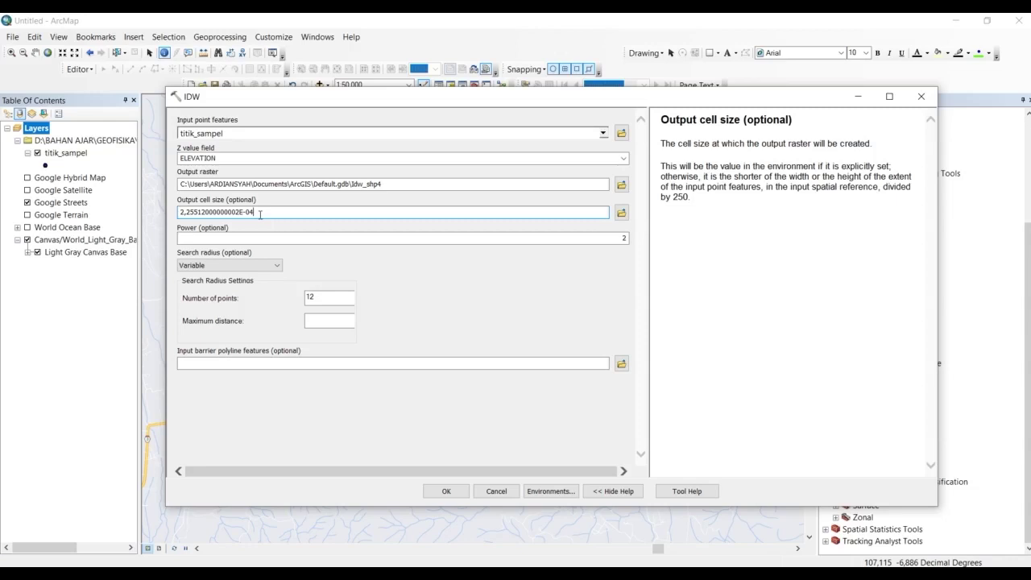
drag(262, 213, 182, 213)
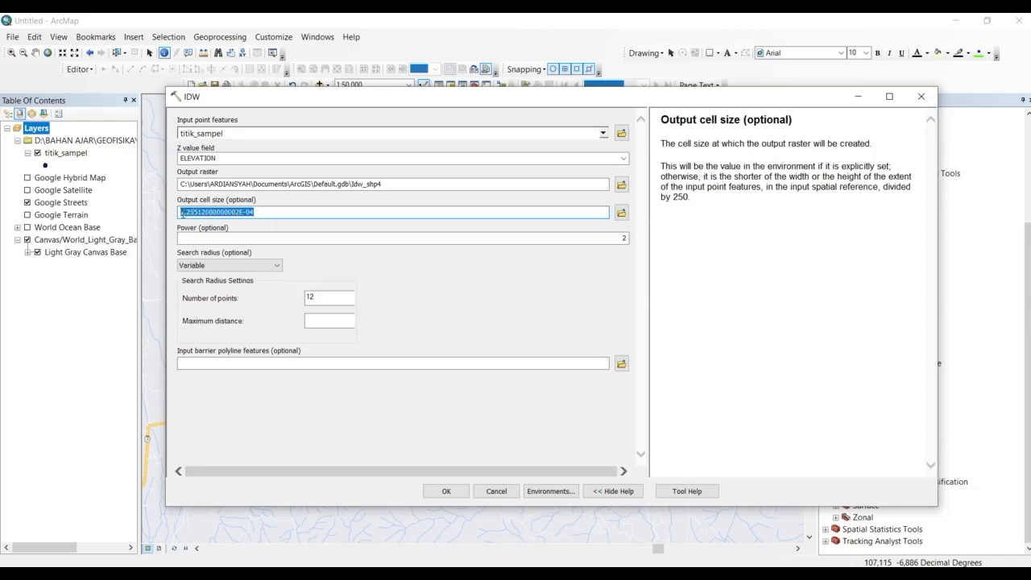
- Run the IDW interpolation with power 2, a variable search radius of 12 points and no barriers, and dismiss the completion report
click(237, 238)
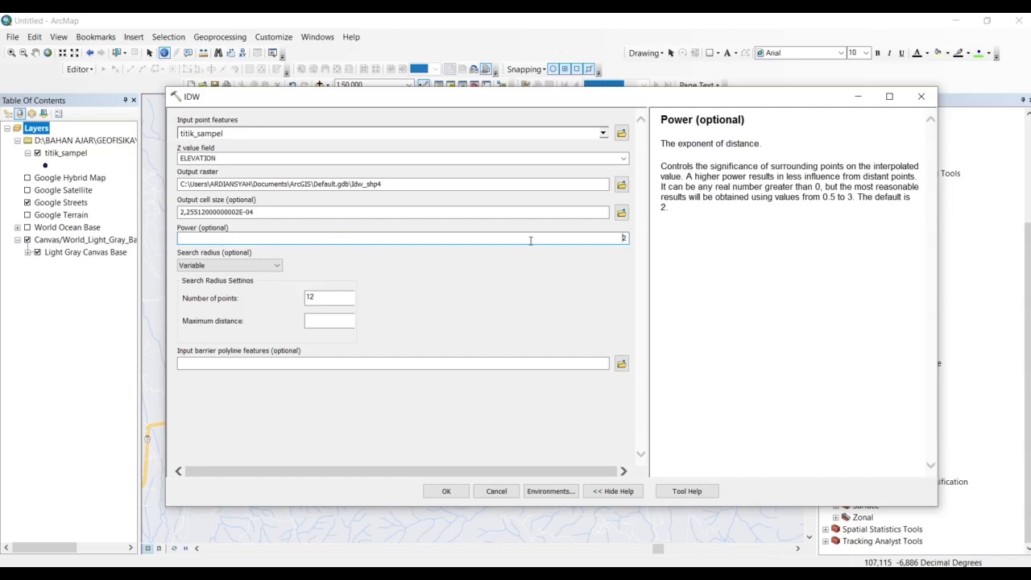
double_click(624, 238)
key(BackSpace)
double_click(625, 238)
click(323, 297)
click(325, 319)
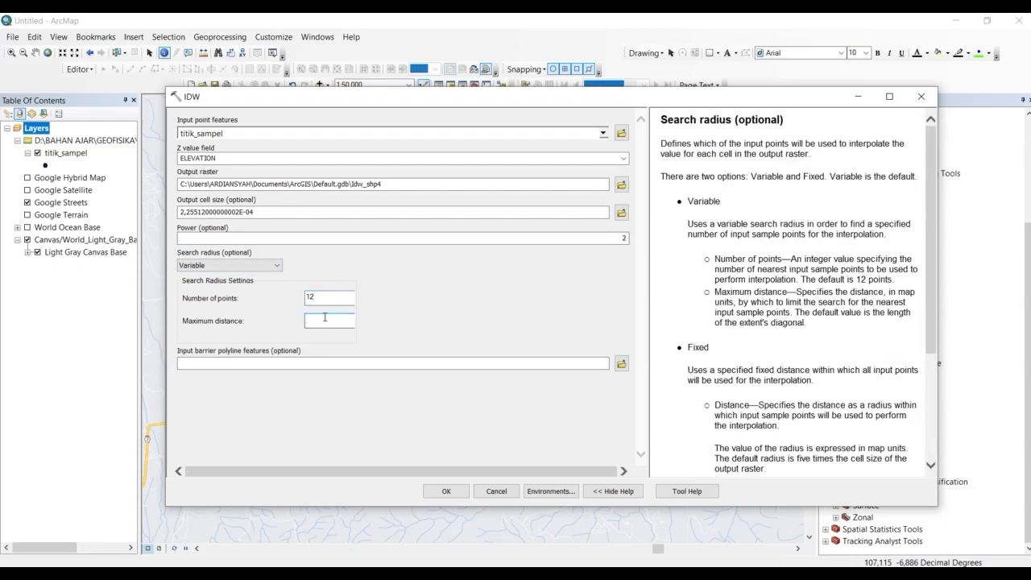
click(283, 365)
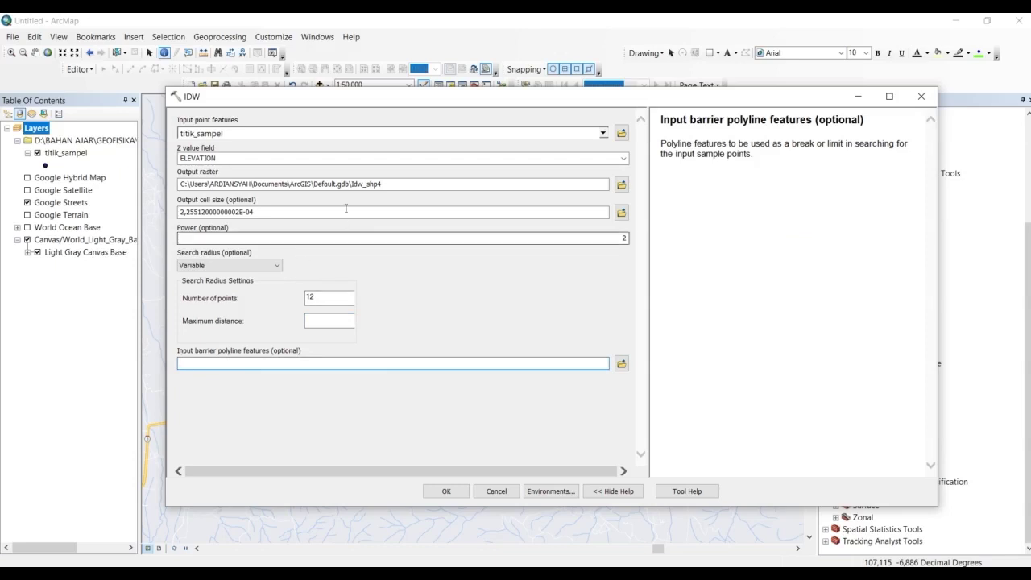
click(446, 490)
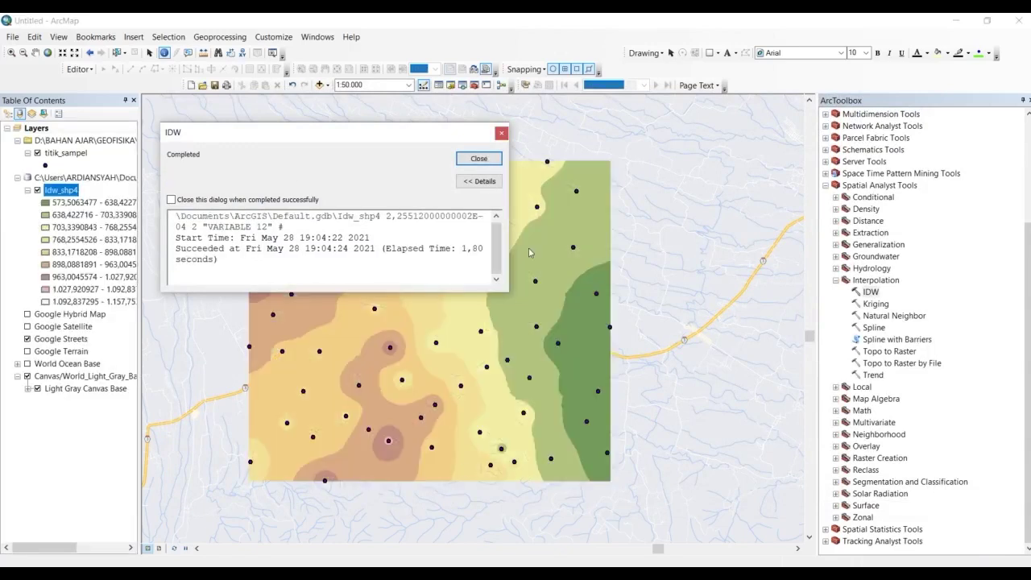
click(473, 160)
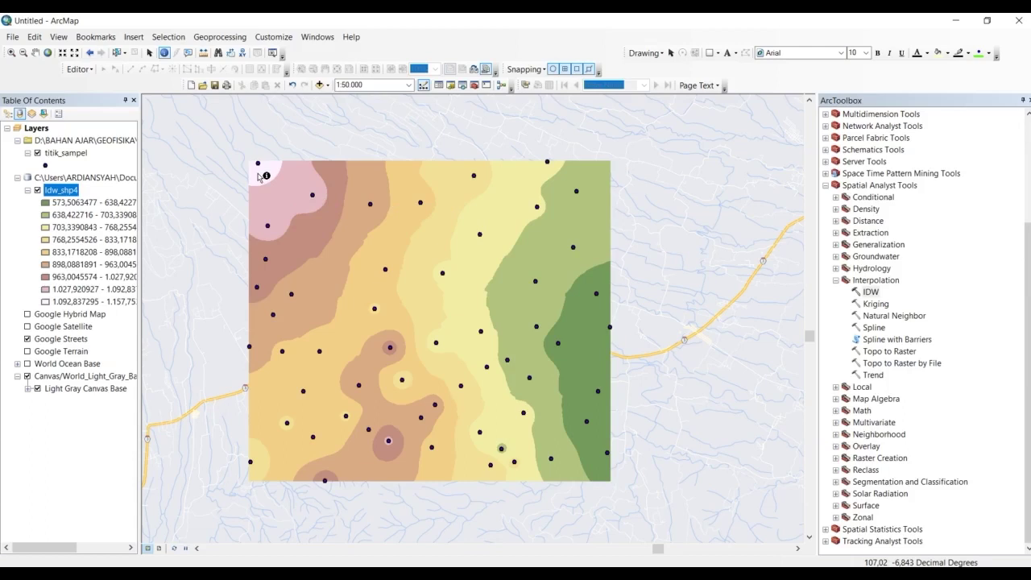
- Open the Kriging tool and set titik_sampel as the input point features and ELEVATION as the Z value field
double_click(877, 304)
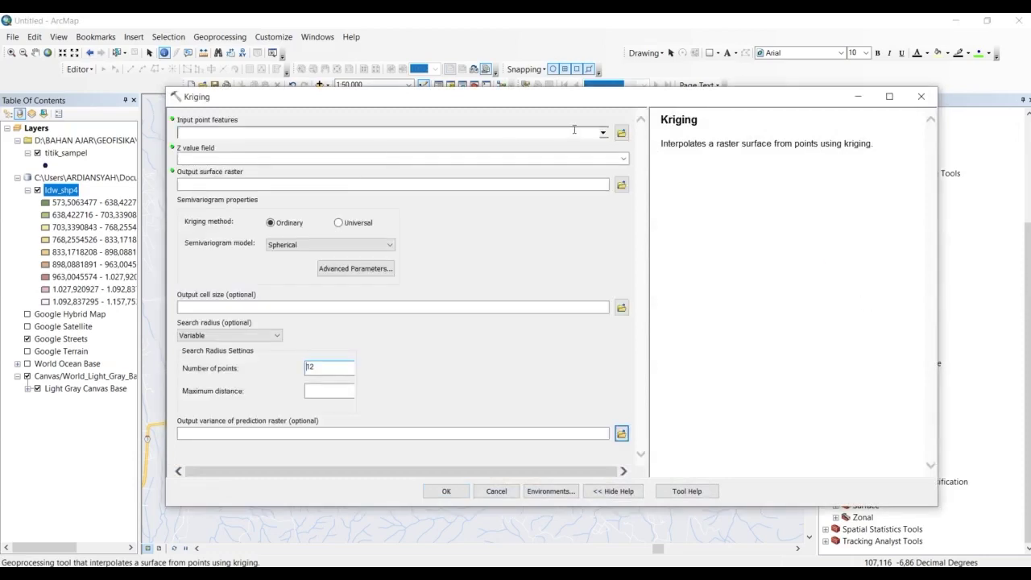
click(604, 134)
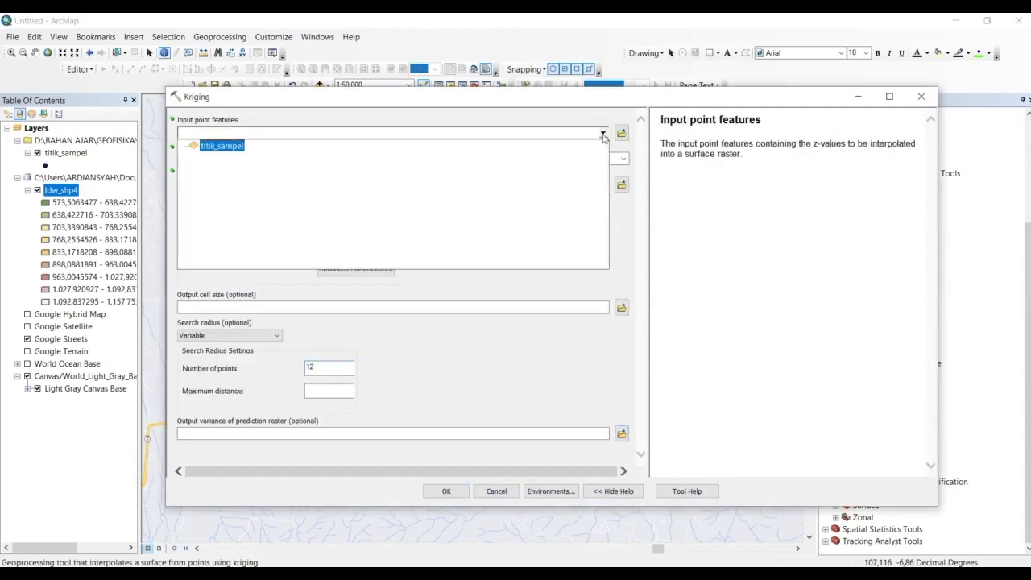
click(208, 148)
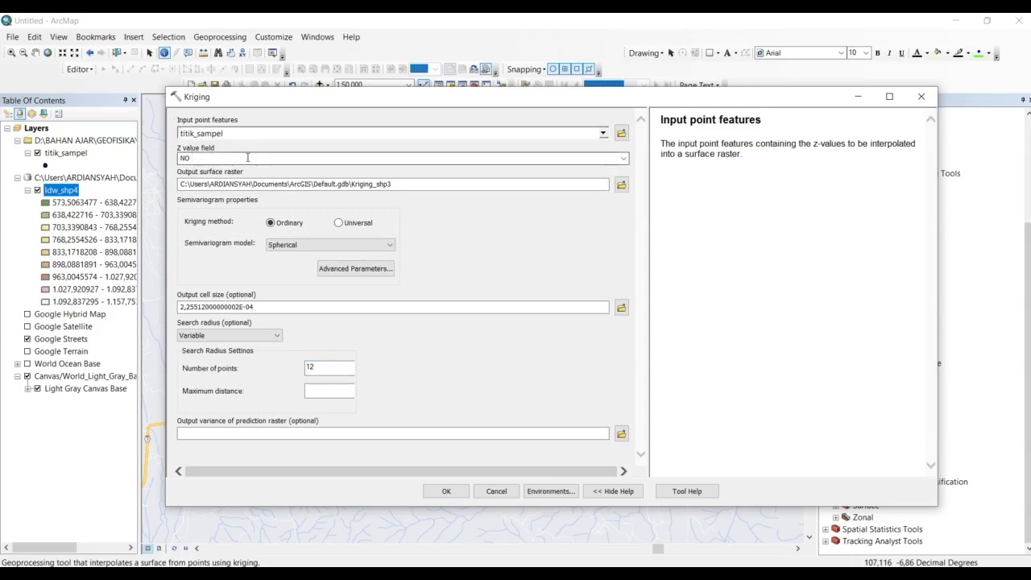
click(625, 160)
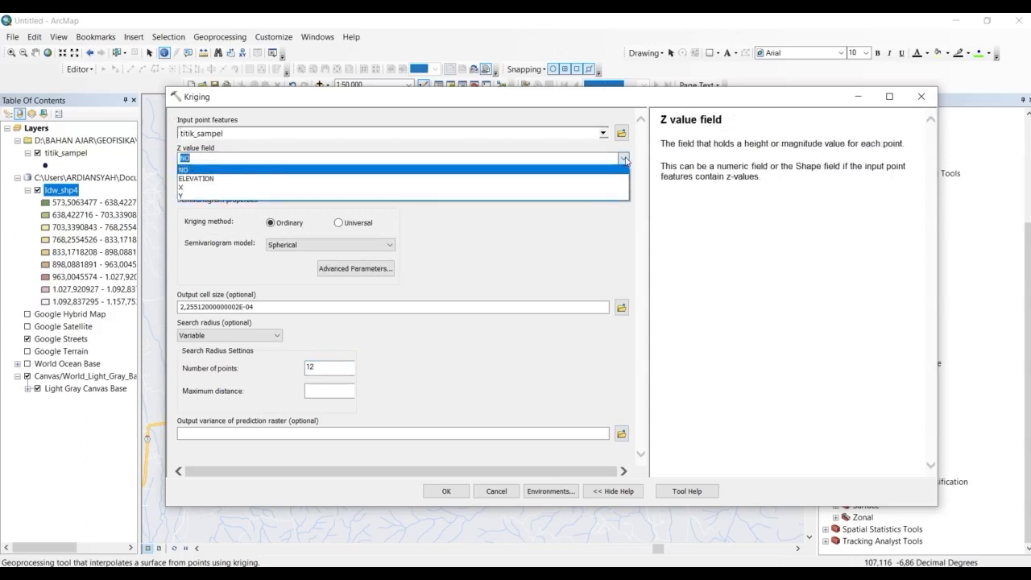
click(224, 179)
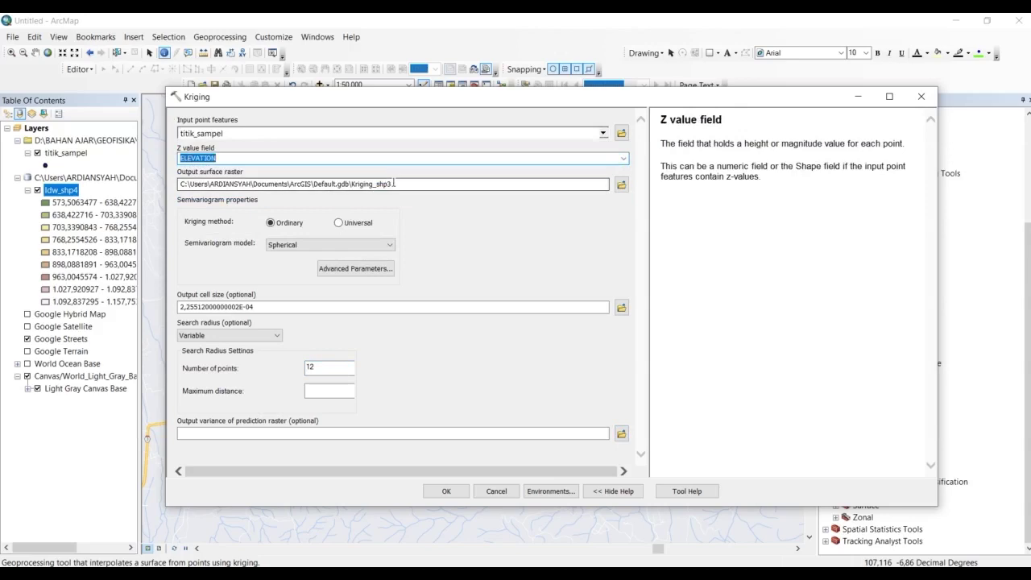
- Check the Kriging output surface raster path, and choose the Ordinary method with the Spherical semivariogram model
click(410, 183)
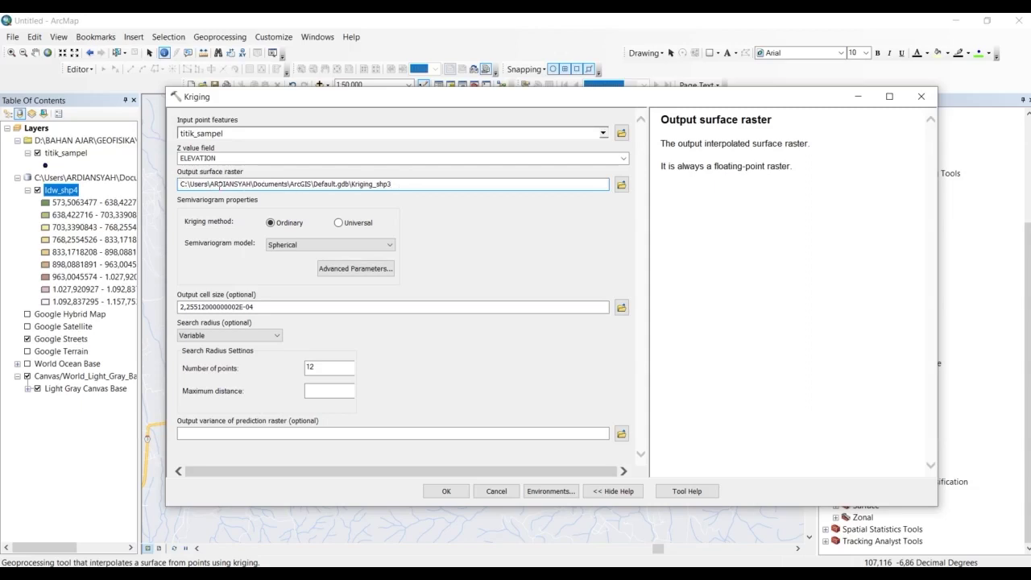
drag(180, 184, 397, 185)
click(403, 185)
click(340, 224)
click(287, 225)
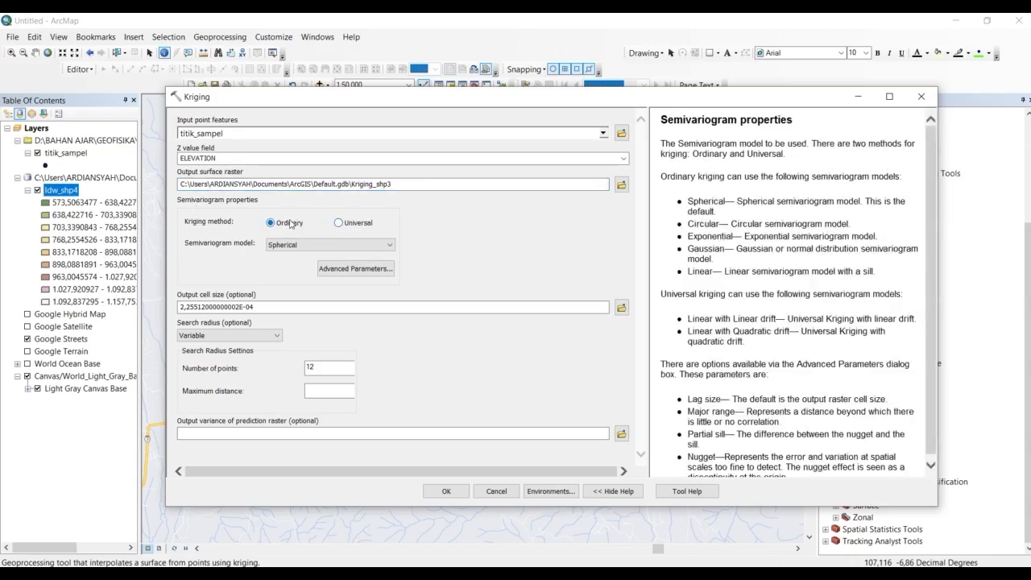
click(303, 246)
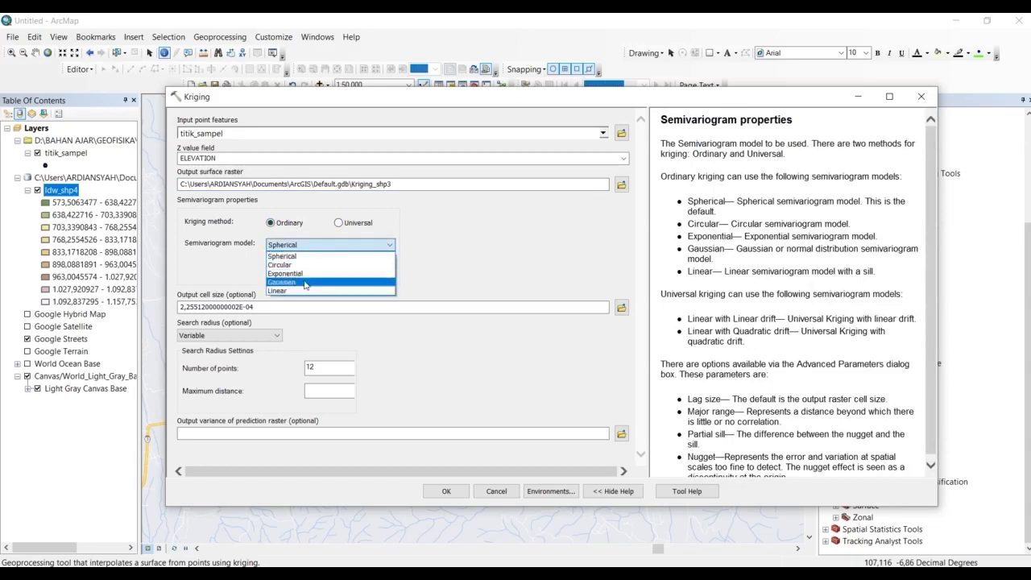
click(293, 257)
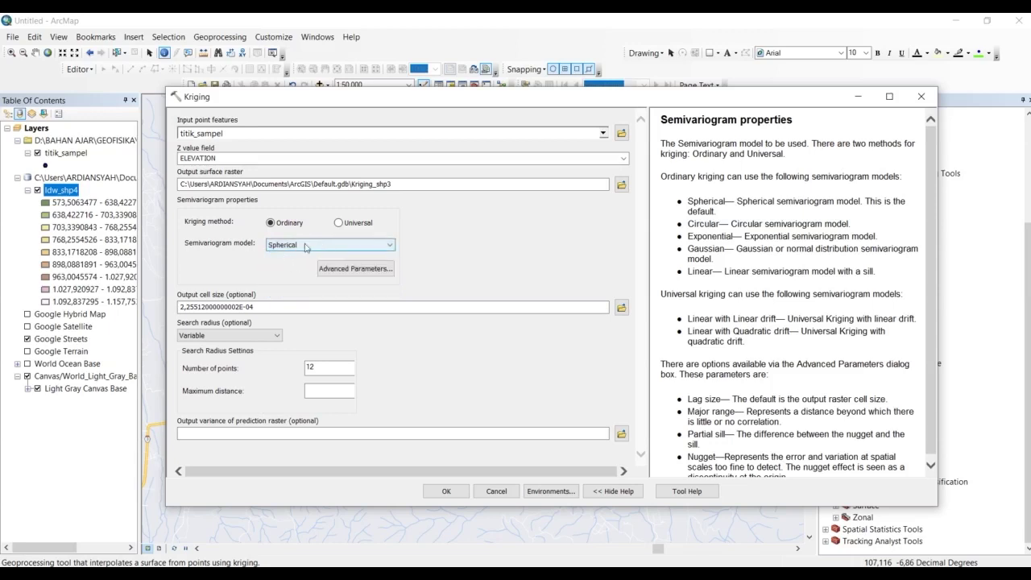
- Run Kriging with the default cell size and a variable search radius of 12 points, and dismiss the completion report
click(269, 307)
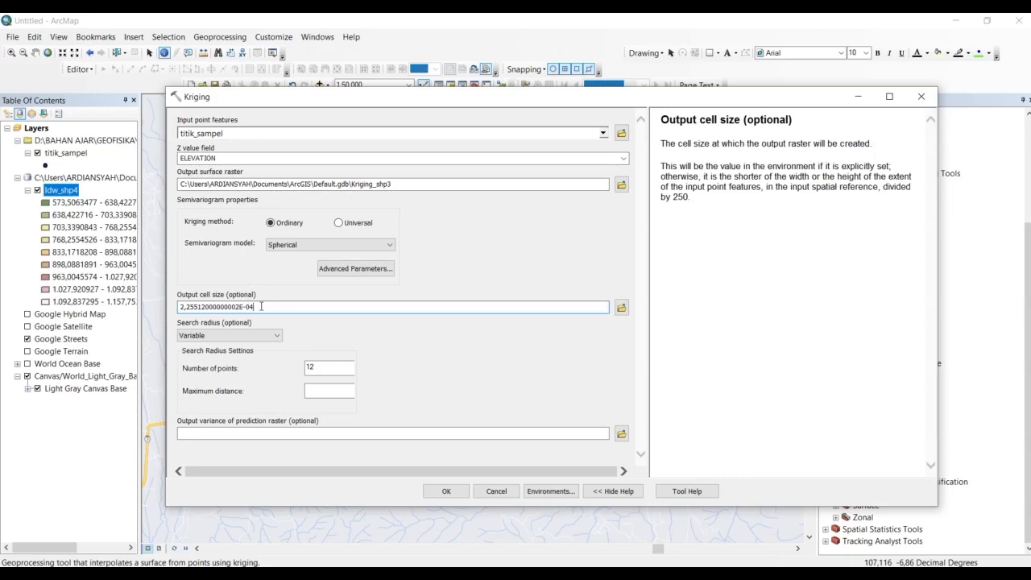
click(473, 362)
click(322, 366)
click(328, 391)
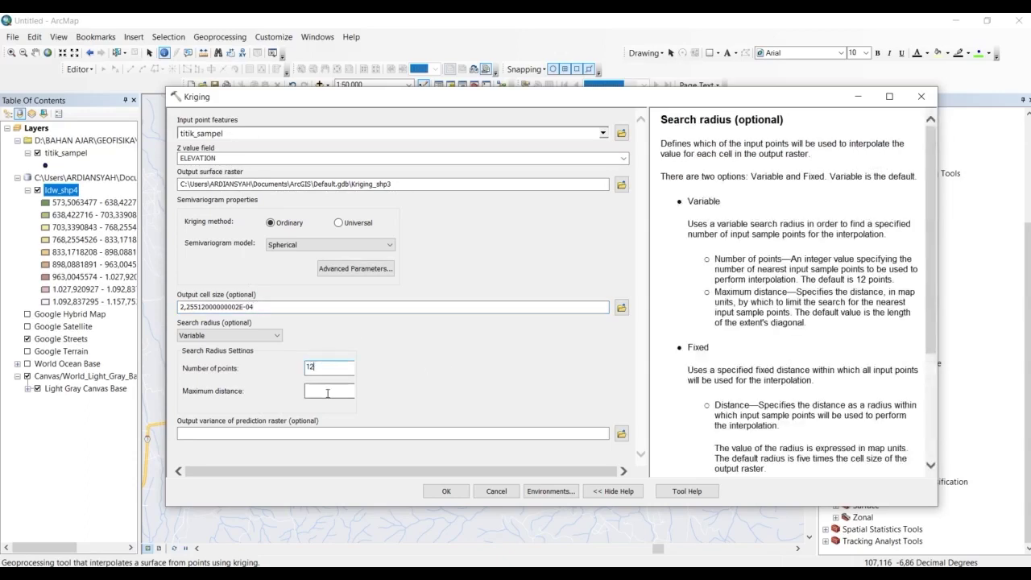
click(433, 435)
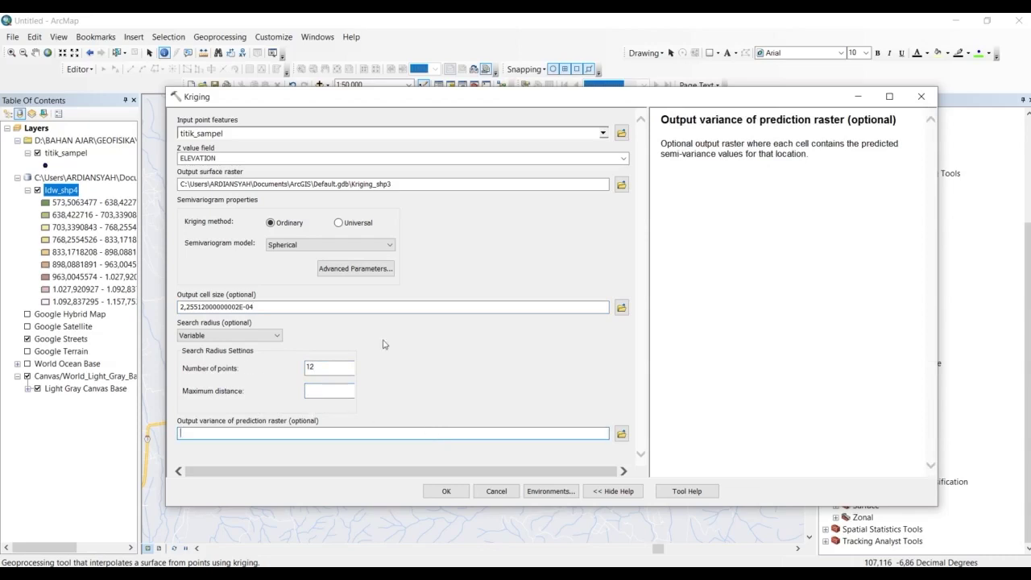
click(446, 492)
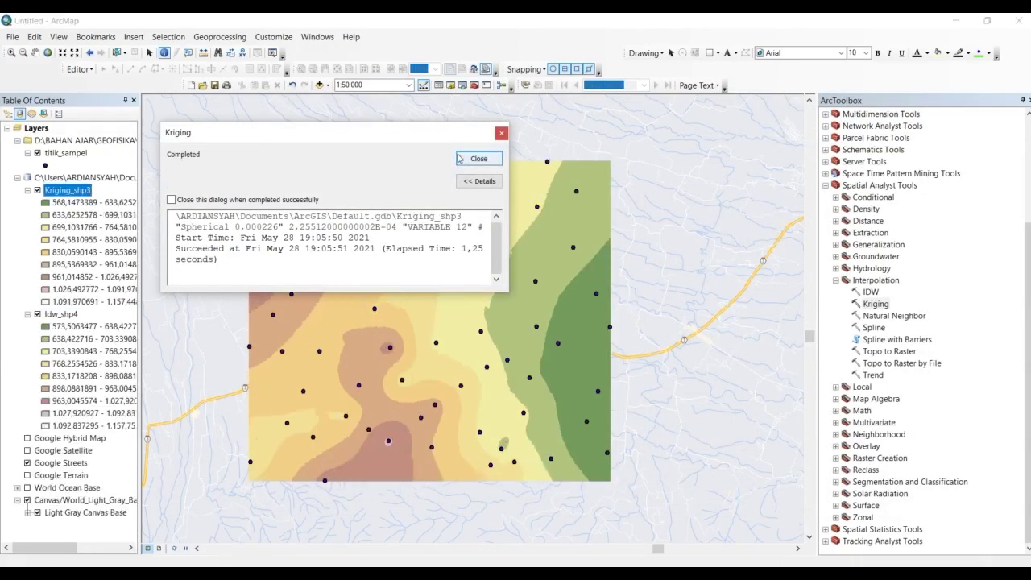
click(494, 158)
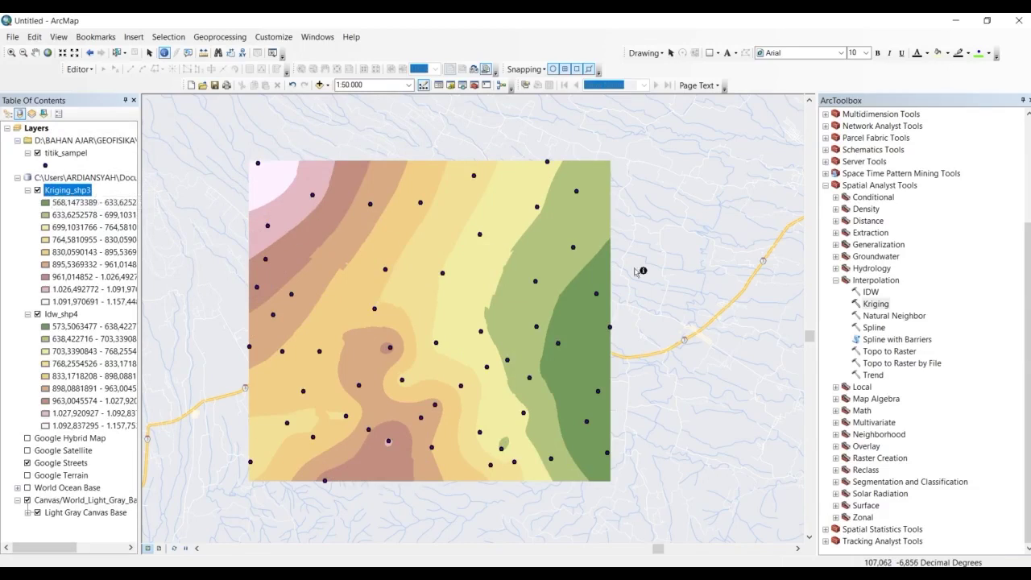
- Open the Spline tool, set titik_sampel as the input point features and ELEVATION as the Z value field, and check the cell size
double_click(874, 328)
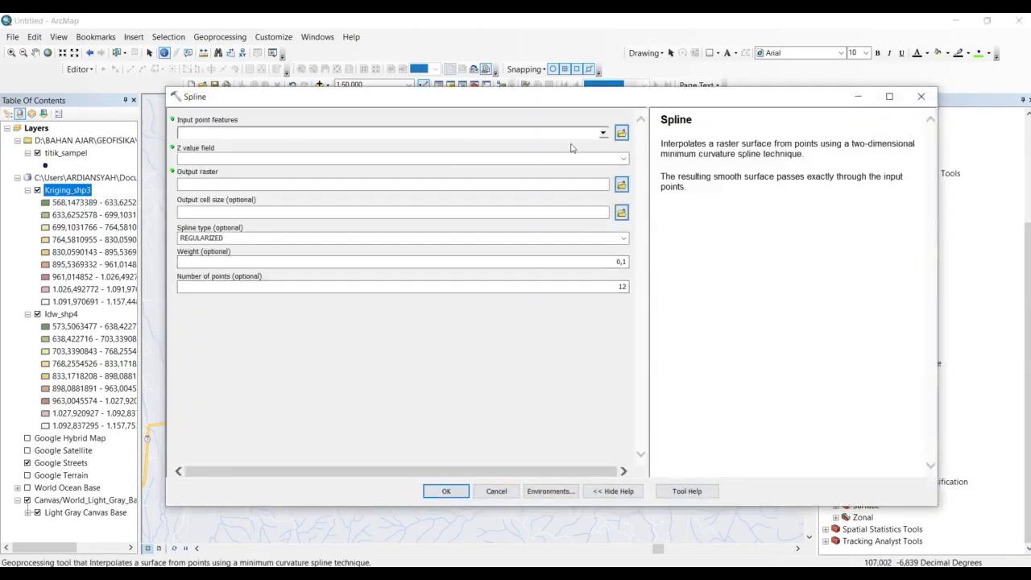
click(605, 134)
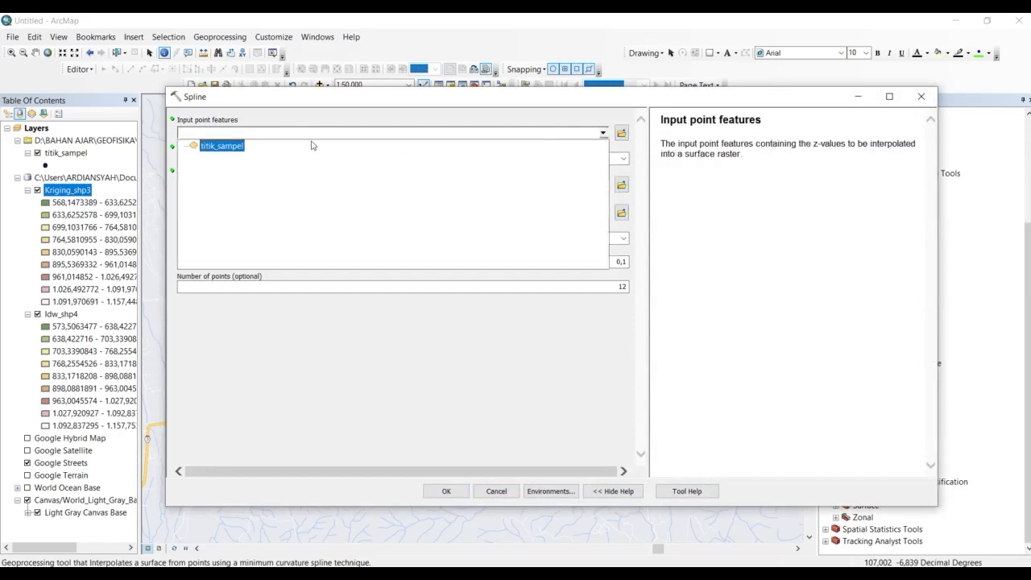
click(240, 147)
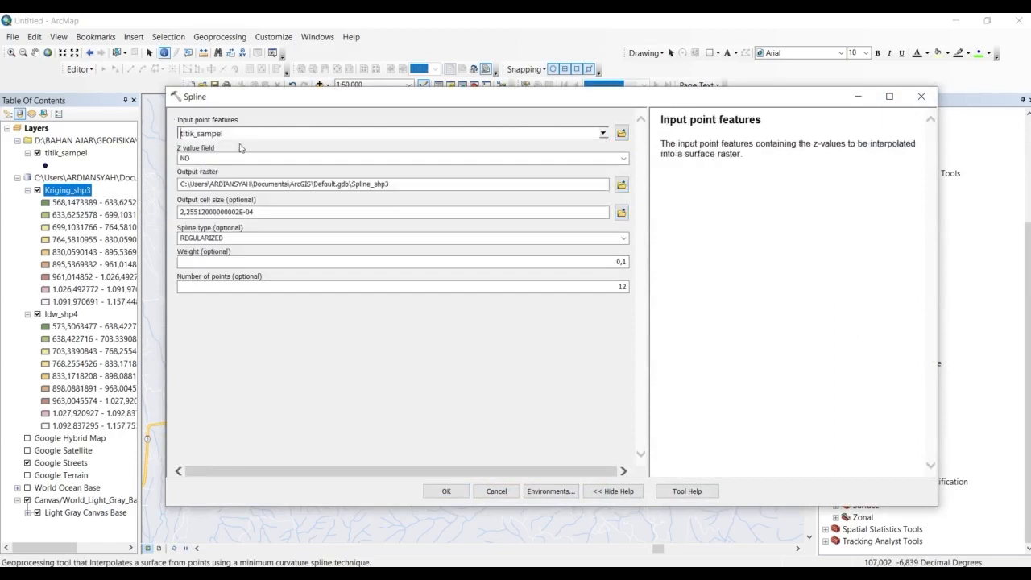
click(622, 158)
click(216, 178)
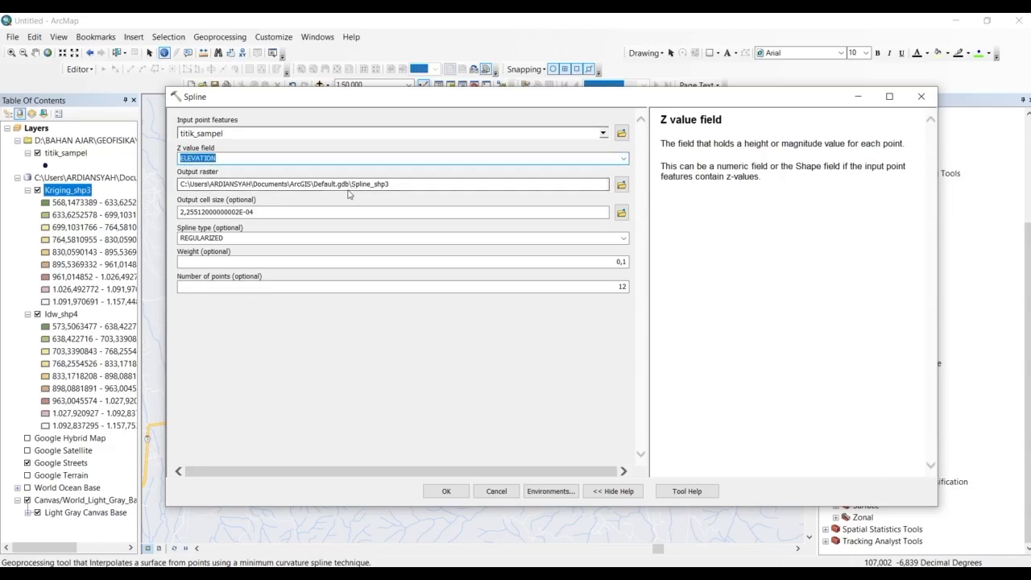
click(270, 213)
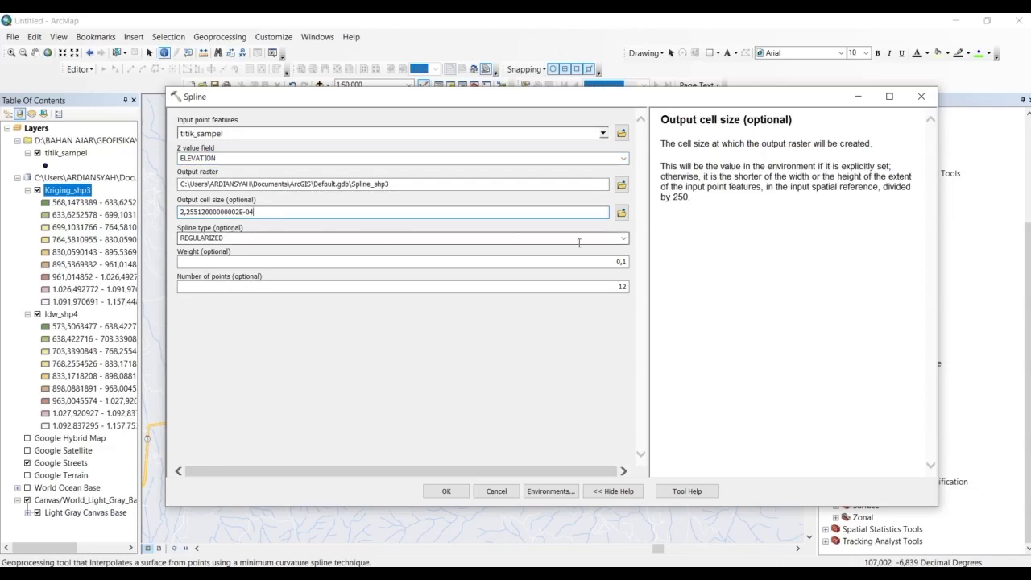
- Run Spline with the REGULARIZED type, a weight of 0,1 and 12 points, and dismiss the completion report
click(622, 240)
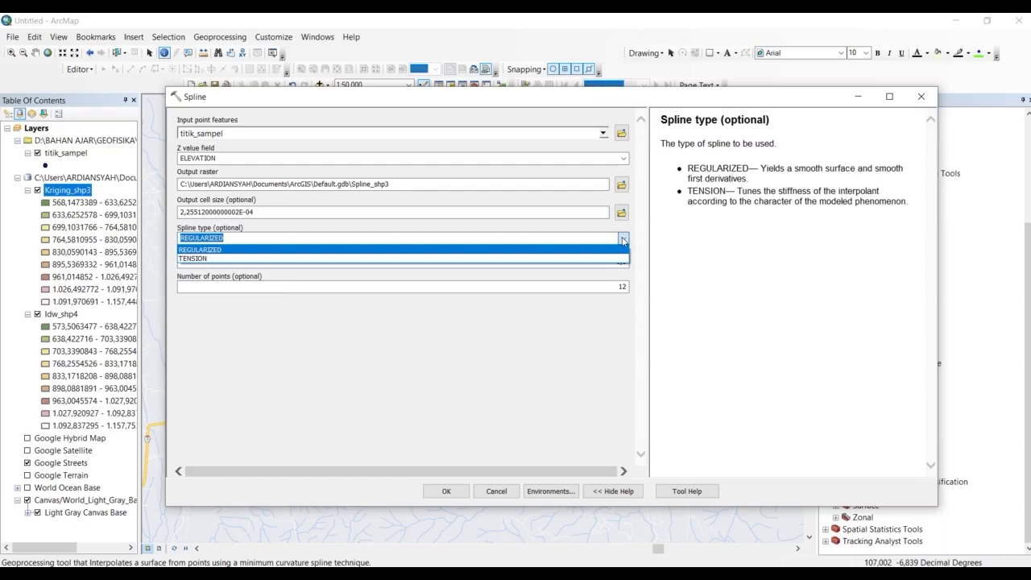
click(623, 240)
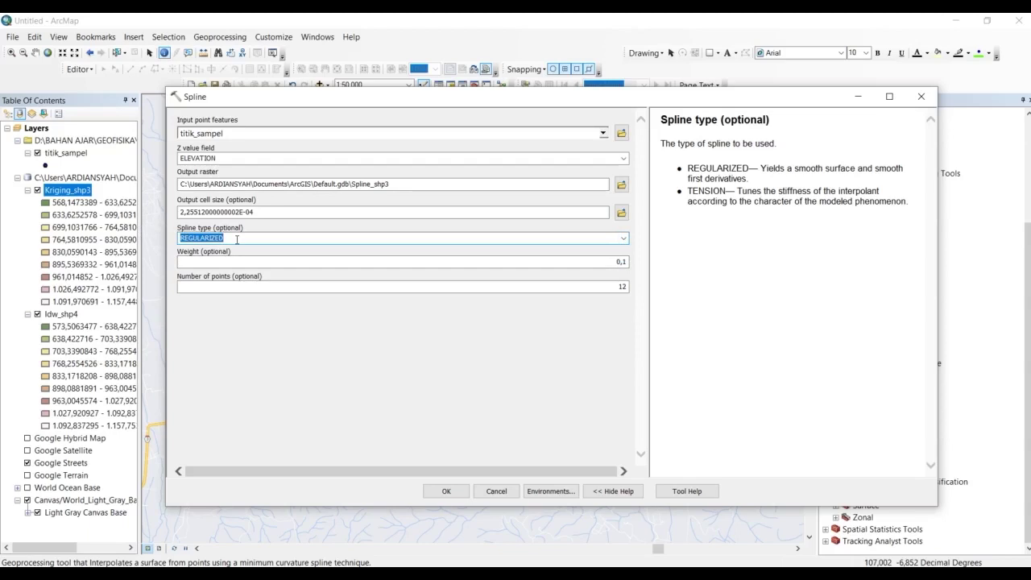
click(596, 264)
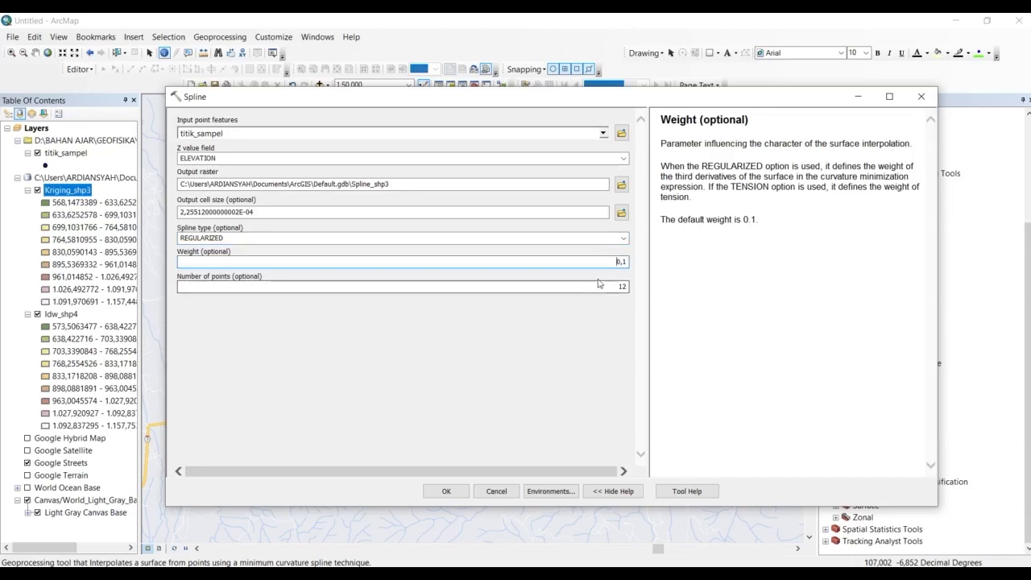
click(602, 285)
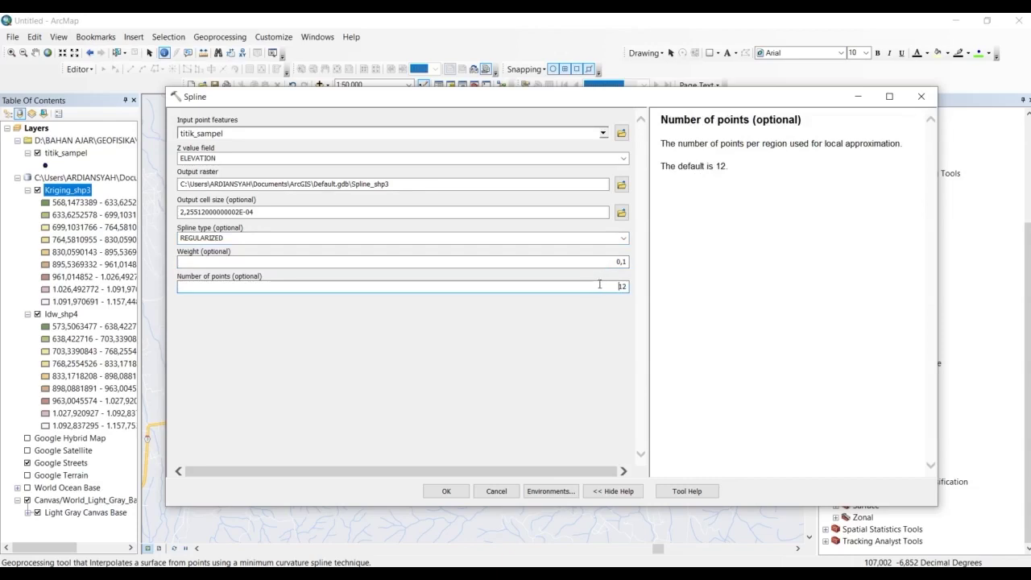
click(447, 491)
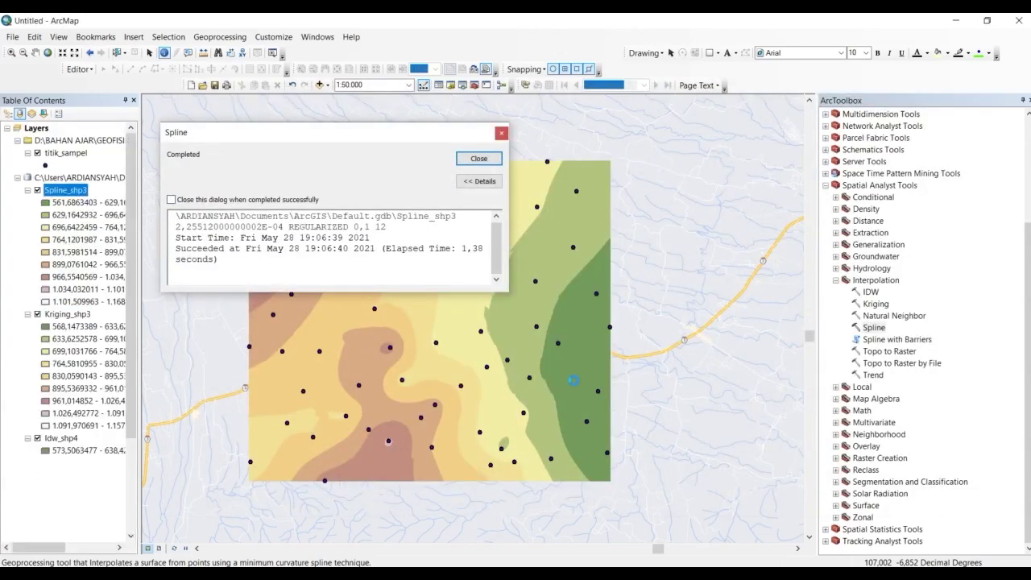
click(479, 158)
scroll(127, 190, down, 1)
scroll(127, 190, up, 1)
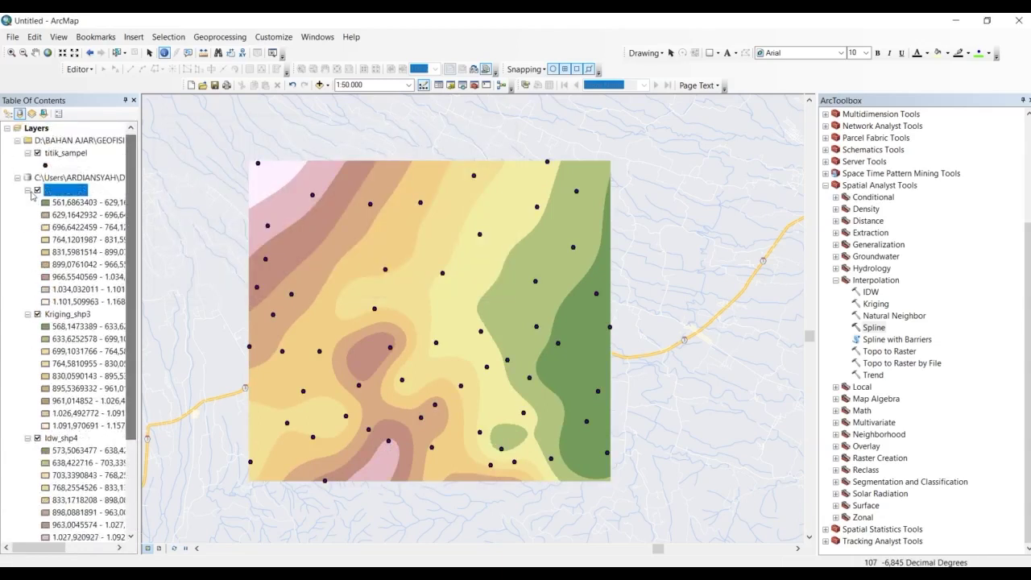
- Collapse the Spline_shp3 and Kriging_shp3 legends and toggle the visibility of the Spline, Kriging and IDW rasters to compare their surfaces
click(37, 191)
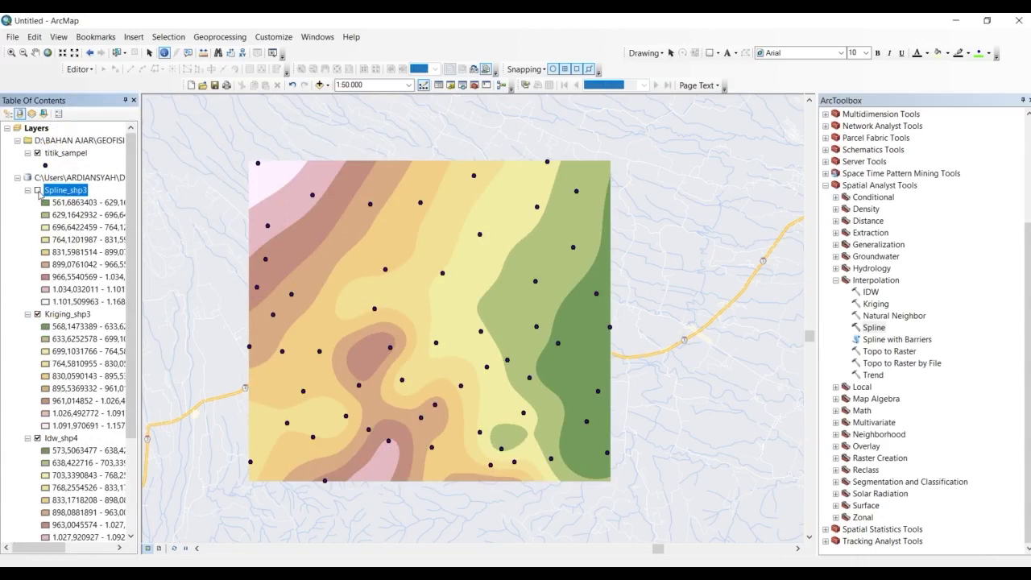
click(37, 191)
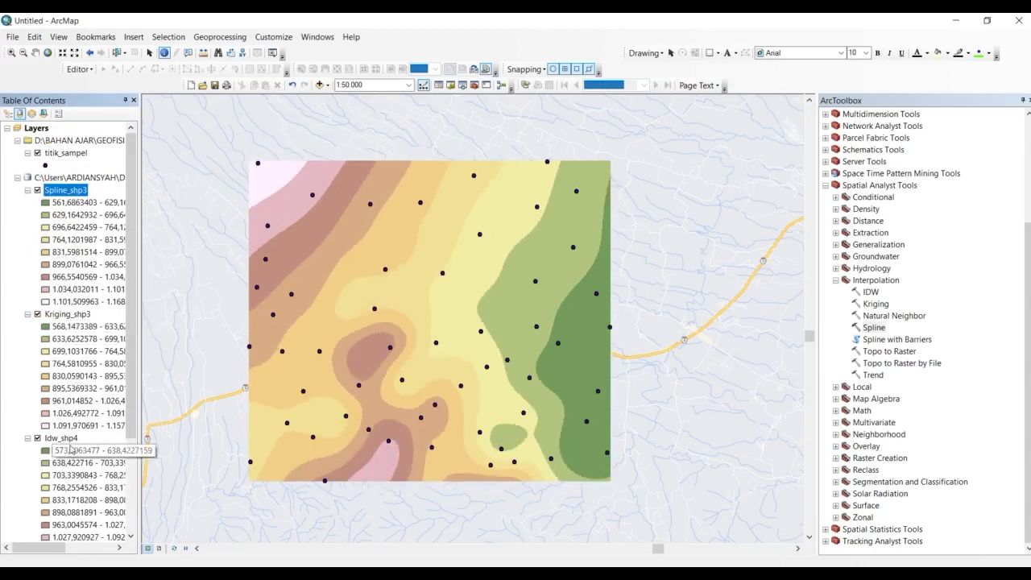
click(27, 190)
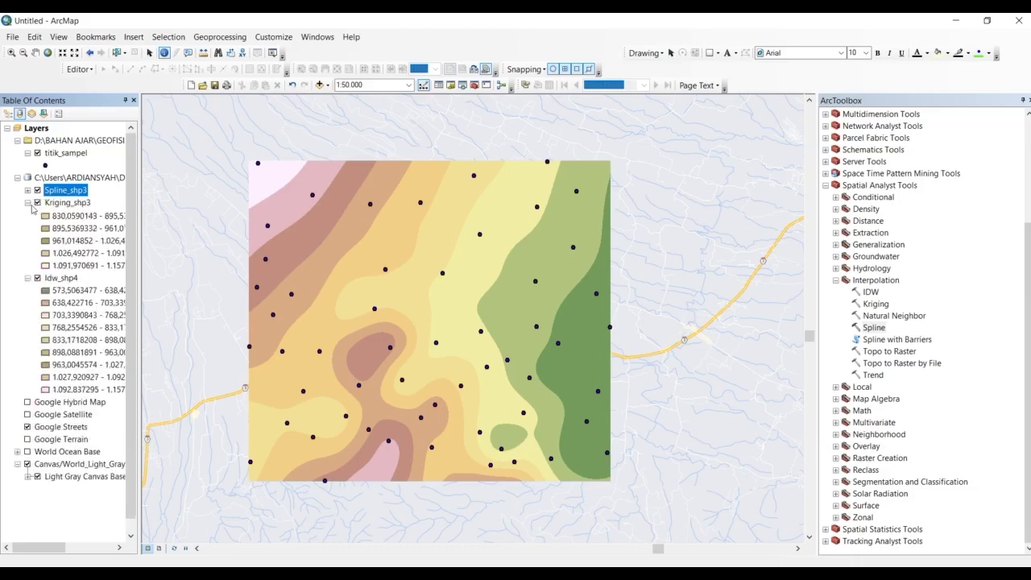
click(27, 202)
click(38, 190)
click(37, 203)
click(37, 215)
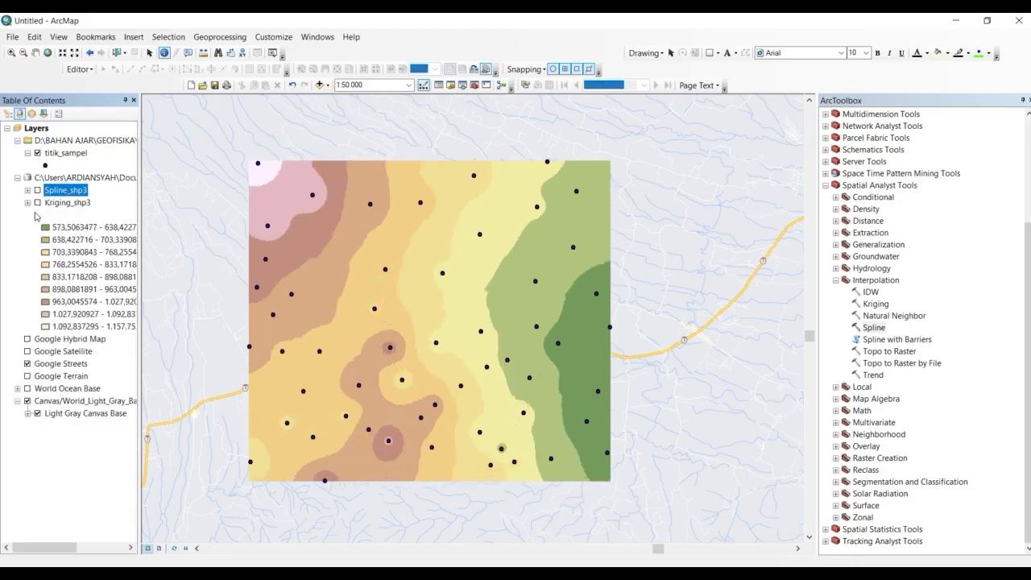
click(37, 190)
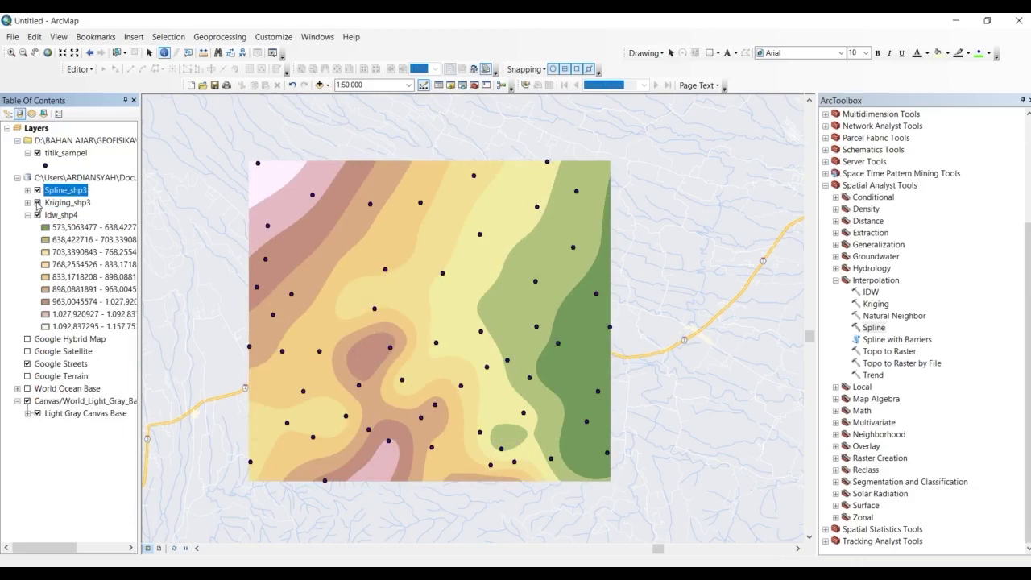
click(37, 216)
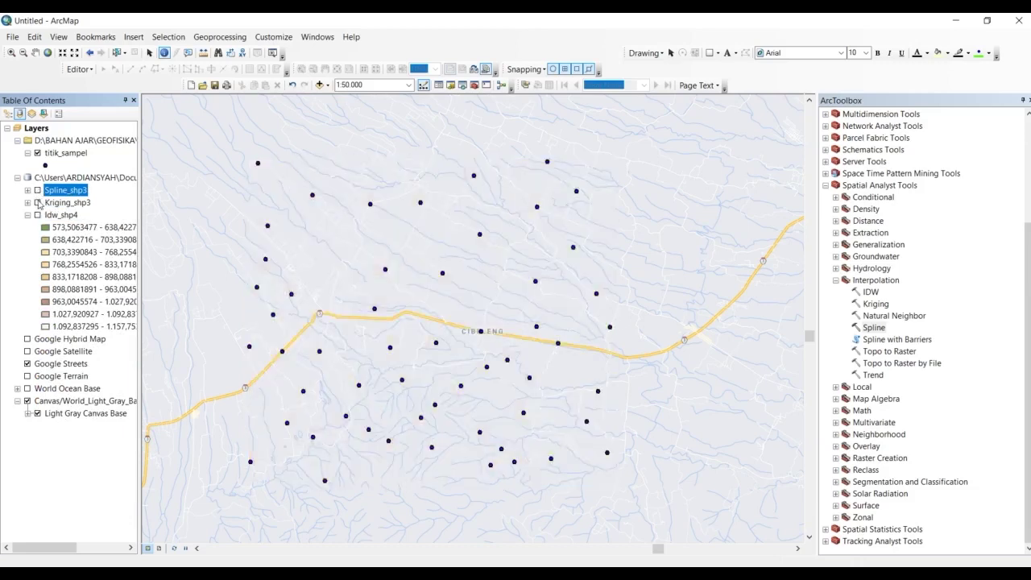
click(37, 216)
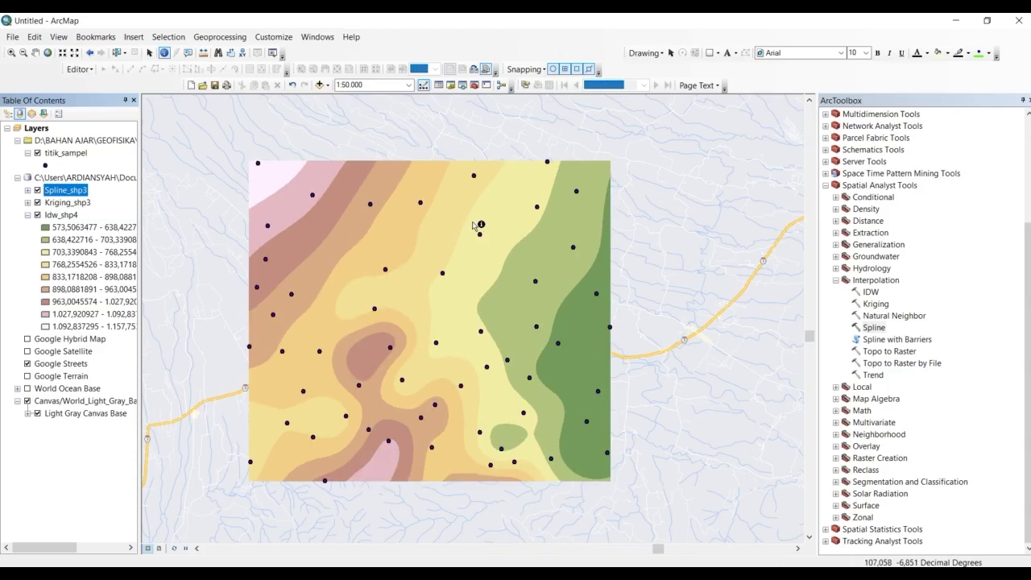
- Open the Topo to Raster tool from the Interpolation toolset and read the help for its input feature data
click(896, 316)
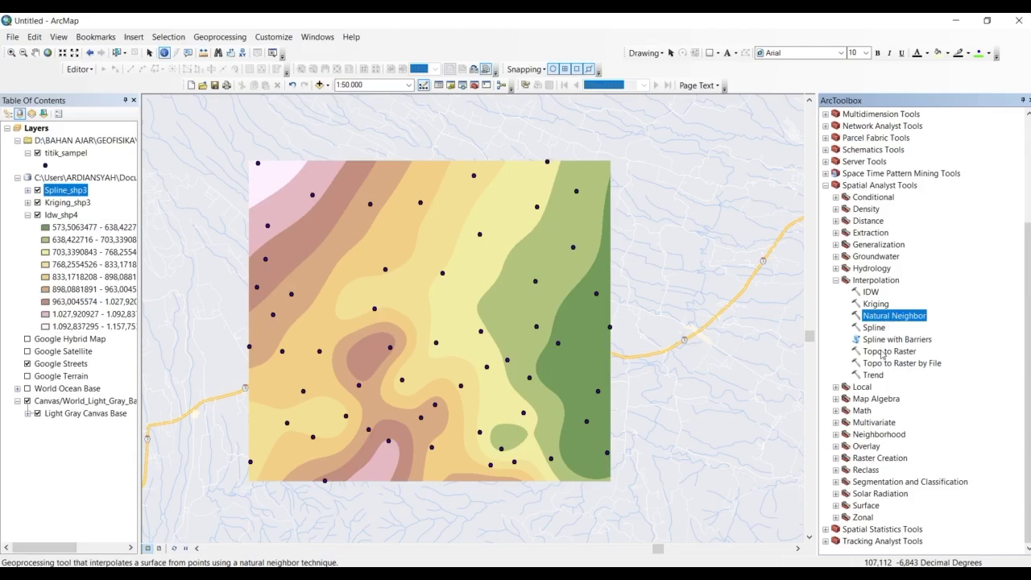
click(883, 352)
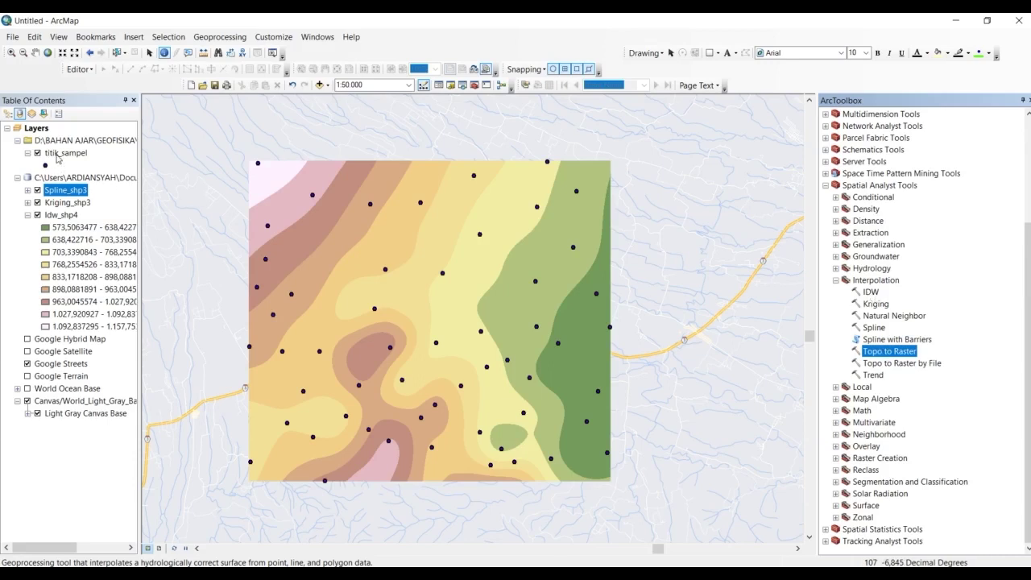
click(57, 156)
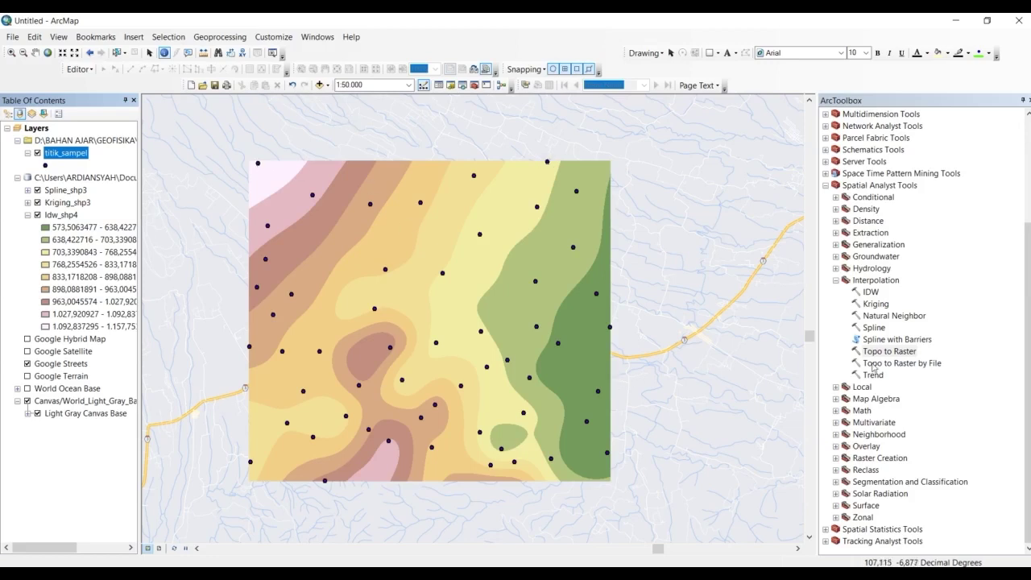
click(910, 356)
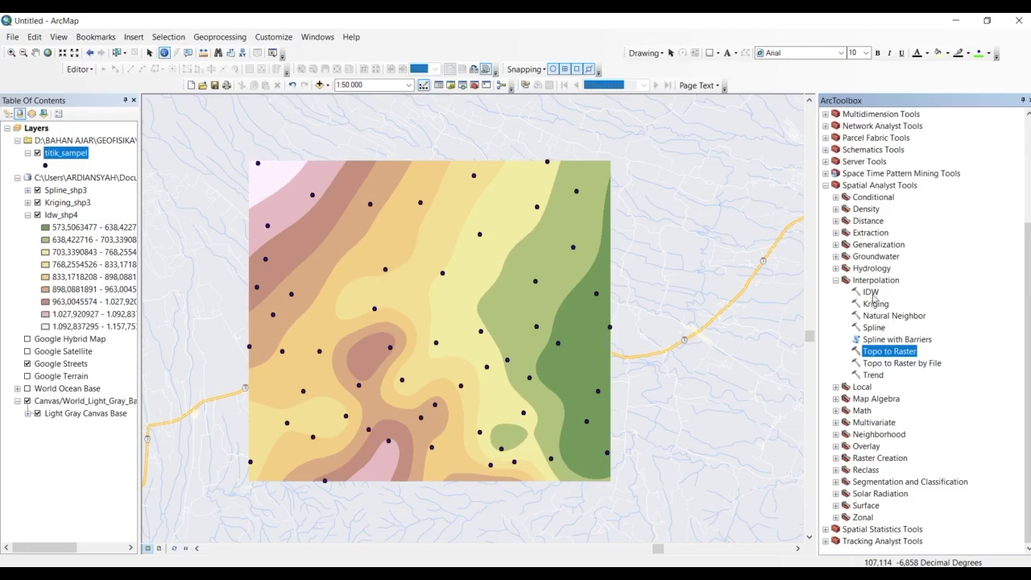
double_click(886, 357)
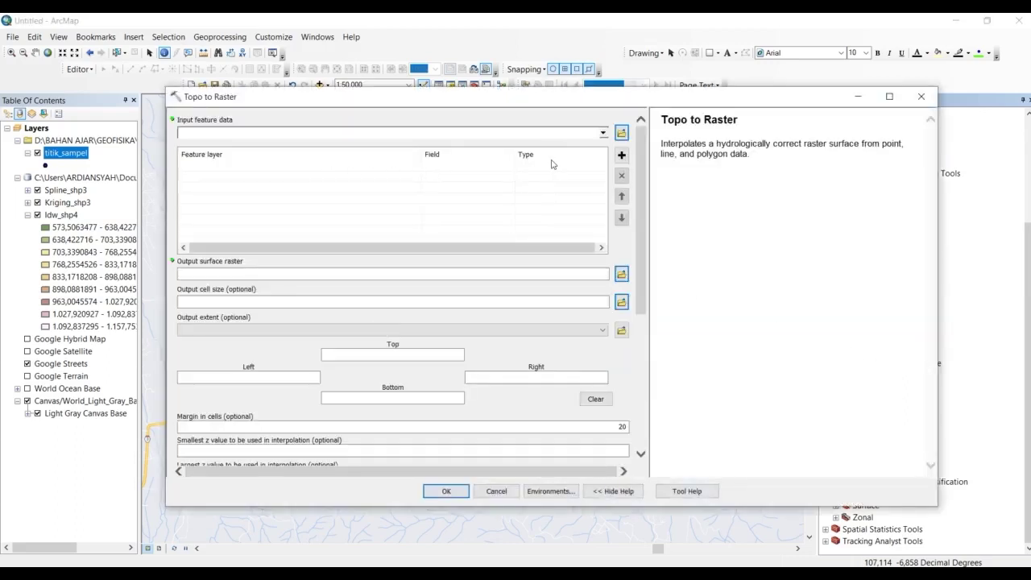
click(552, 164)
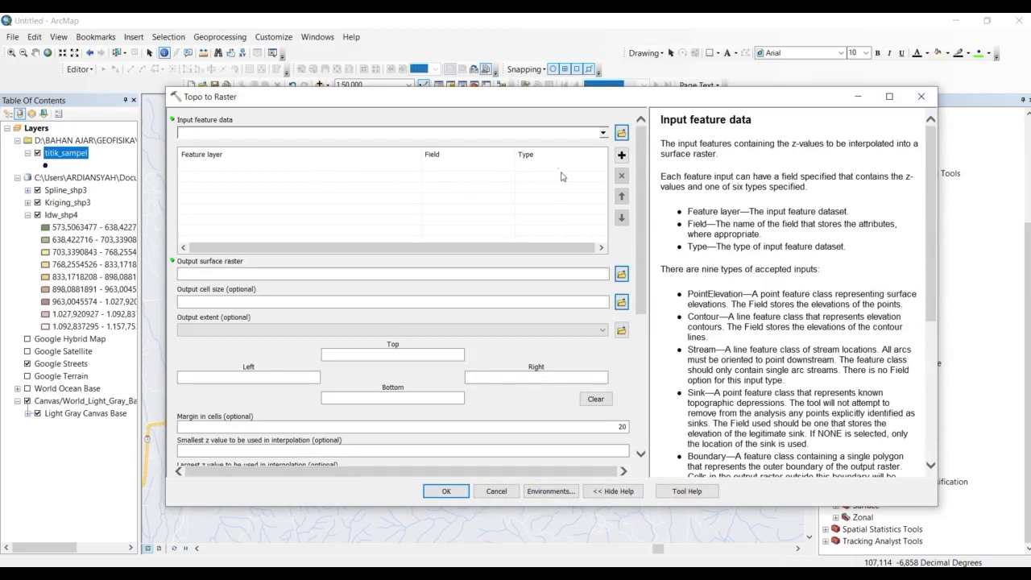
scroll(744, 231, down, 1)
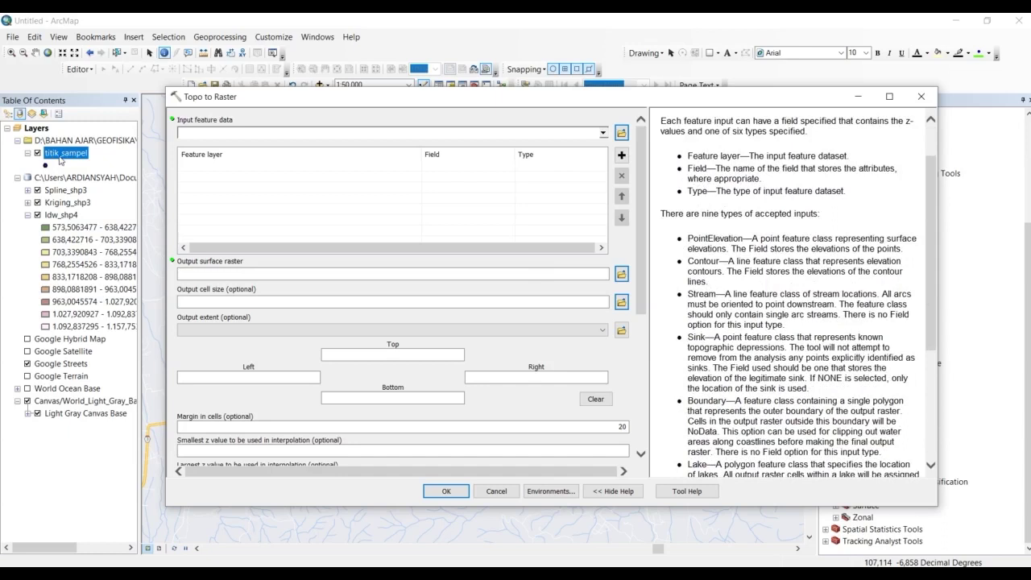
scroll(685, 213, down, 1)
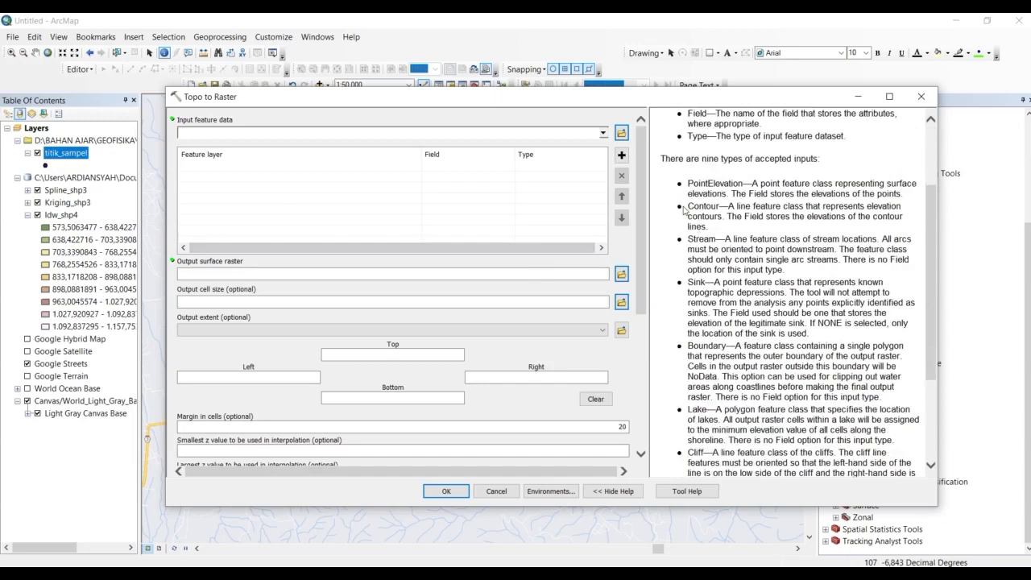
- Read the help on the input types Topo to Raster accepts, including Contour, Stream, Sink, Boundary and Lake
drag(685, 210, 719, 211)
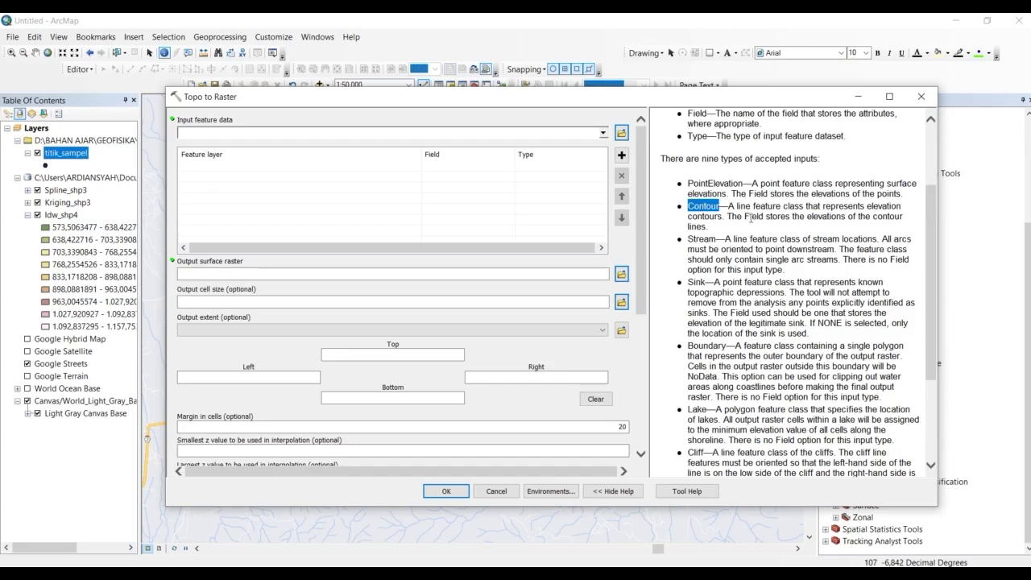
double_click(697, 239)
double_click(700, 282)
drag(688, 347, 724, 346)
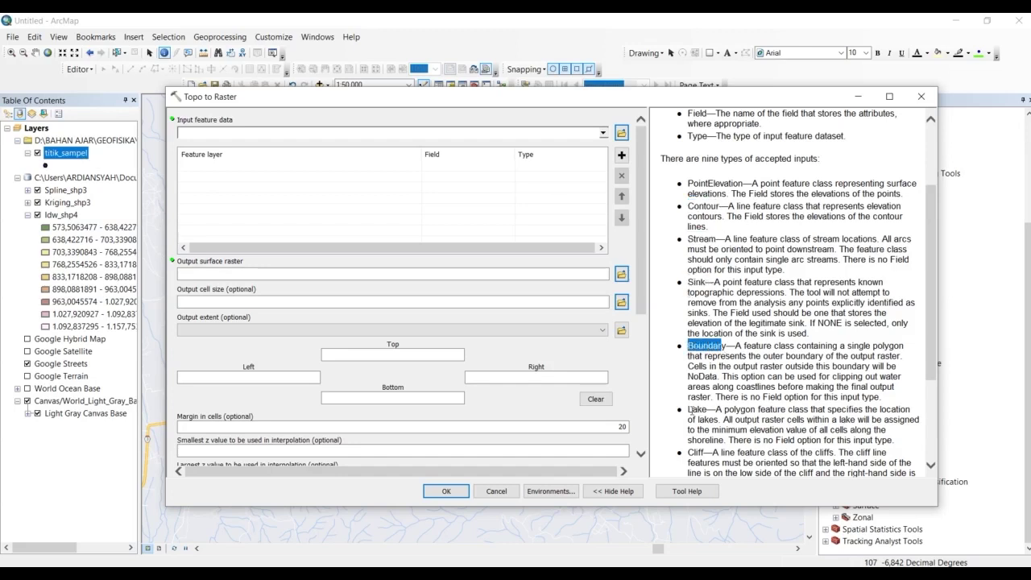
drag(689, 411, 708, 413)
scroll(719, 390, down, 3)
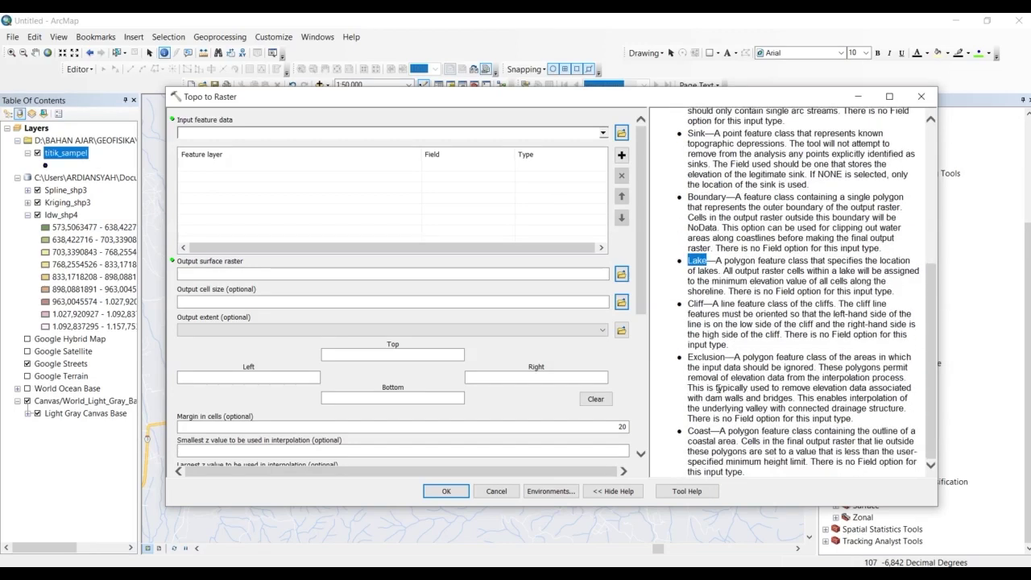
scroll(715, 371, up, 4)
drag(689, 311, 715, 312)
drag(689, 354, 708, 355)
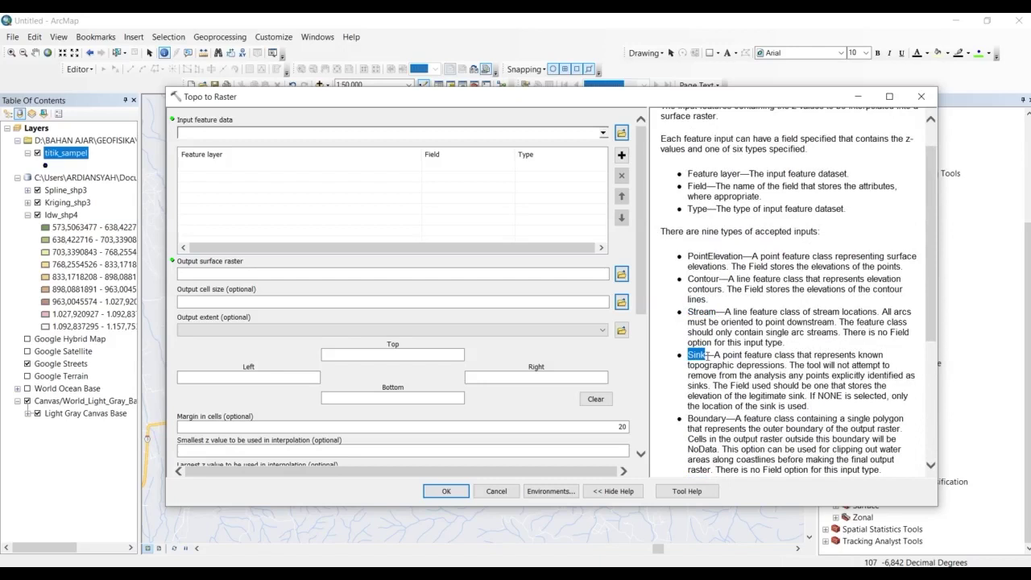
scroll(701, 396, down, 1)
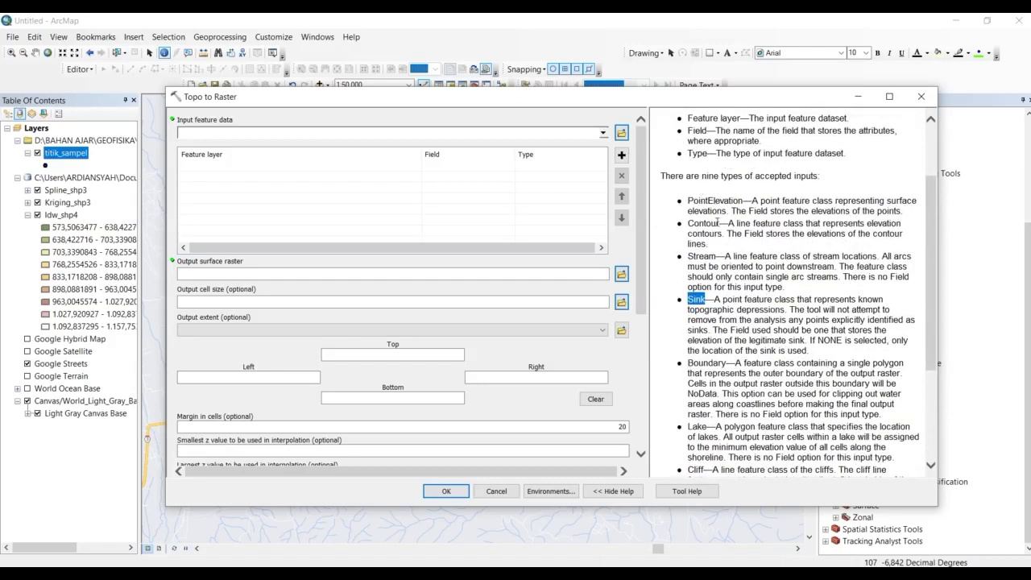
- Review the Stream, Sink and Lake input descriptions again and close the Topo to Raster tool without running it
drag(688, 257, 716, 256)
drag(687, 300, 705, 300)
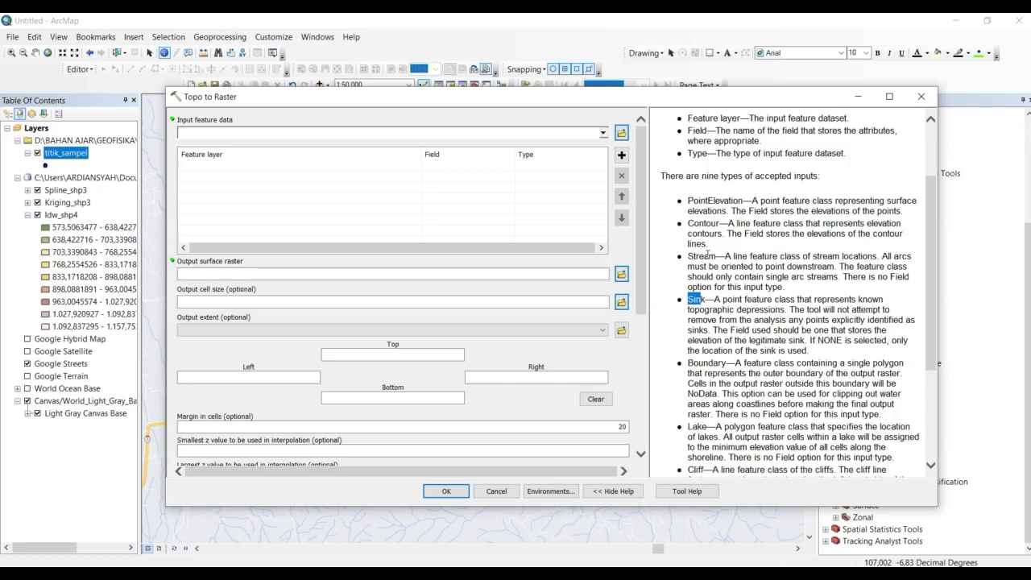
click(712, 298)
scroll(709, 314, down, 3)
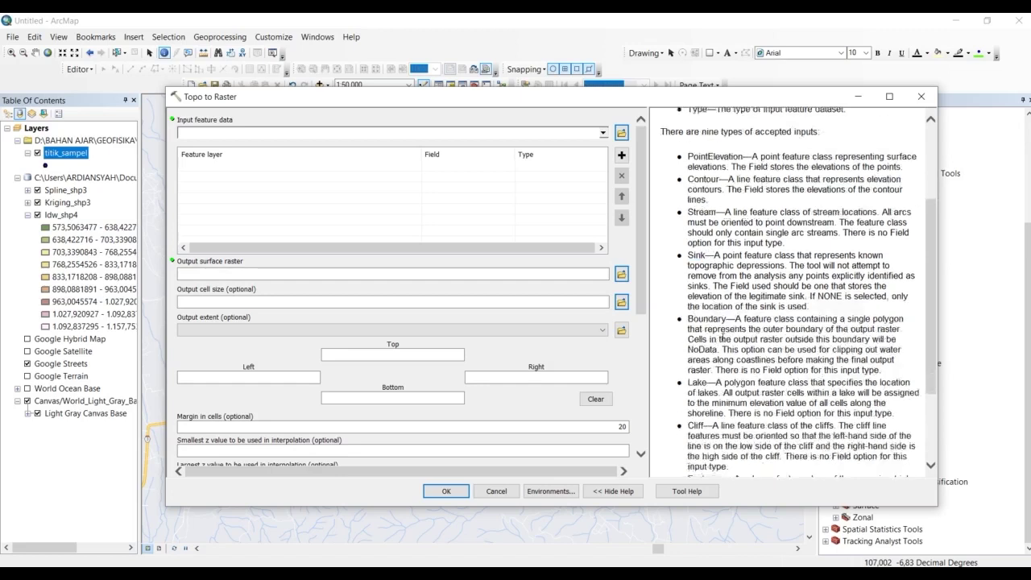
drag(712, 316, 688, 318)
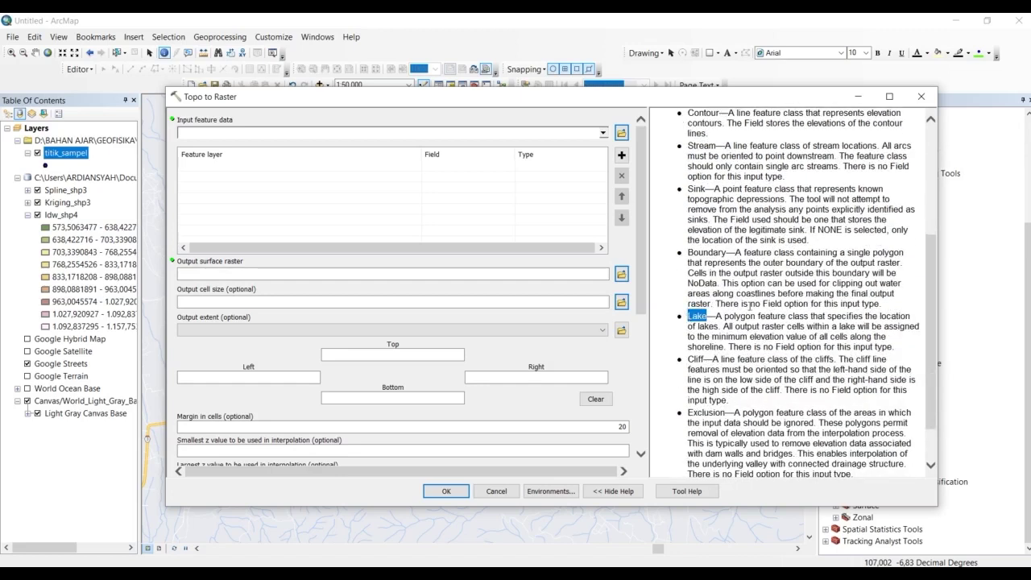
scroll(748, 308, up, 5)
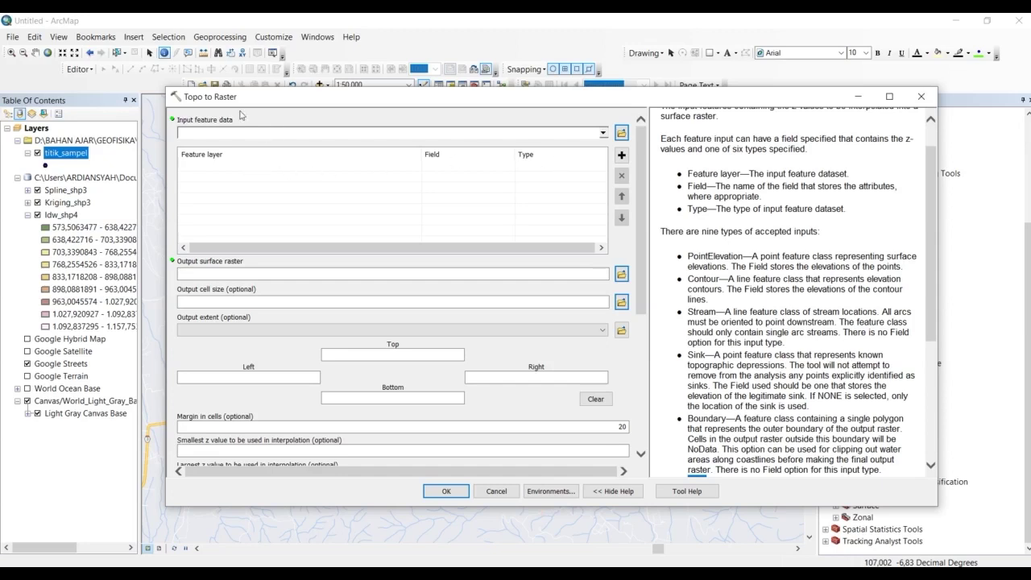
drag(209, 105, 181, 275)
drag(720, 262, 534, 181)
key(Escape)
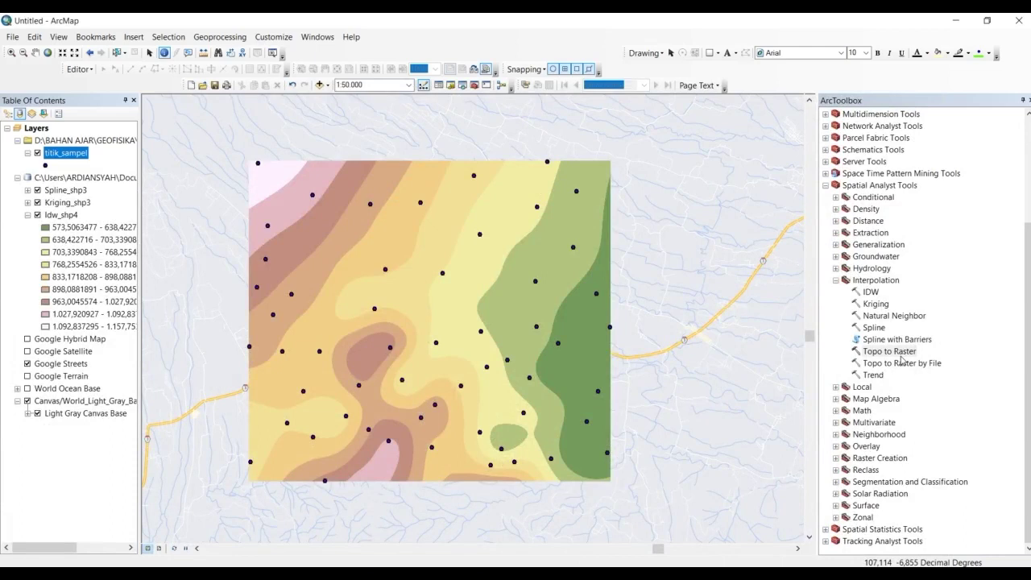
click(876, 304)
click(877, 316)
click(872, 293)
click(876, 304)
click(875, 328)
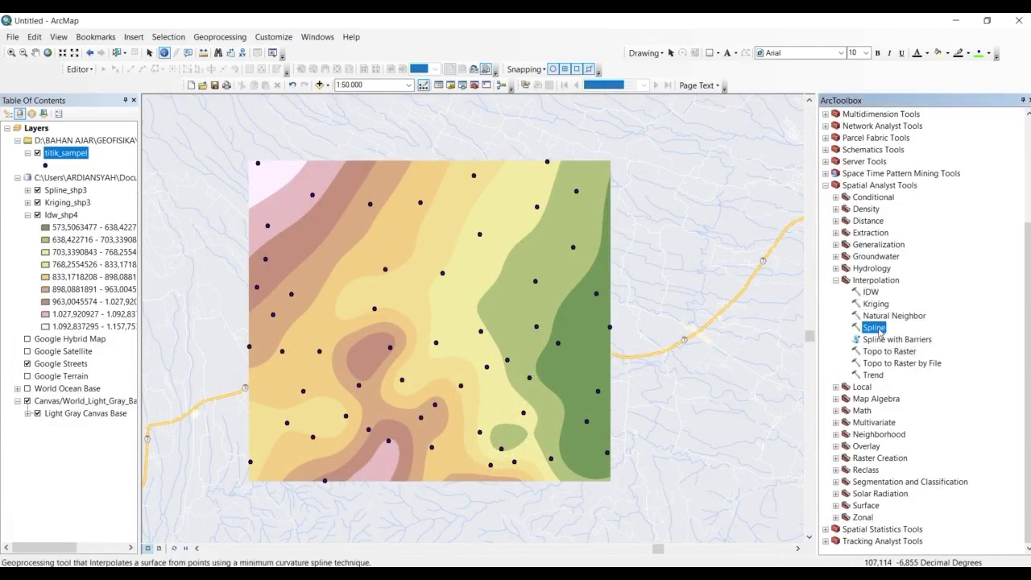
click(874, 293)
click(876, 305)
click(875, 328)
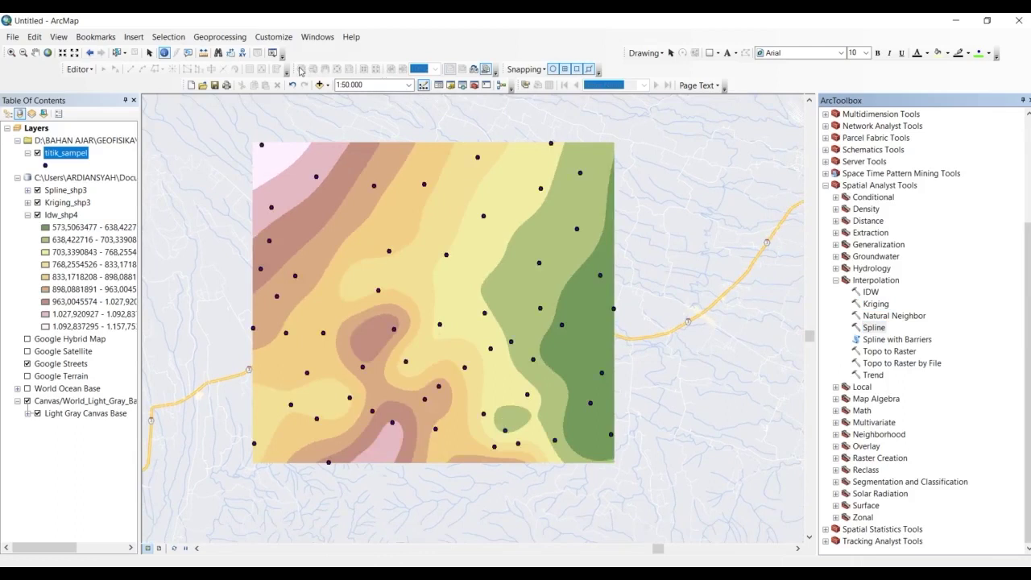
- Add the contour shapefile kontur_utm.shp from the interpolasi folder to the map
click(320, 85)
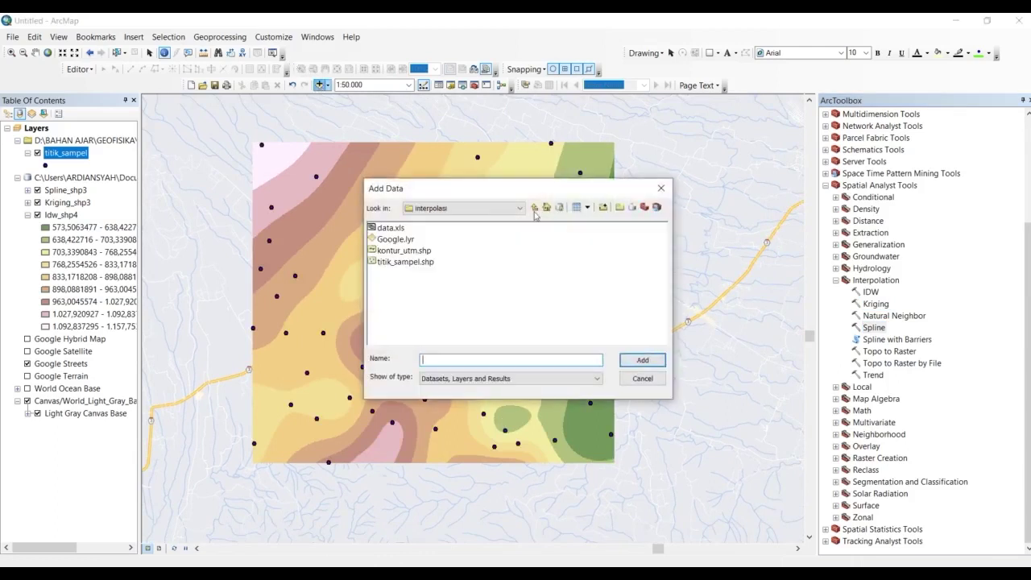
double_click(403, 250)
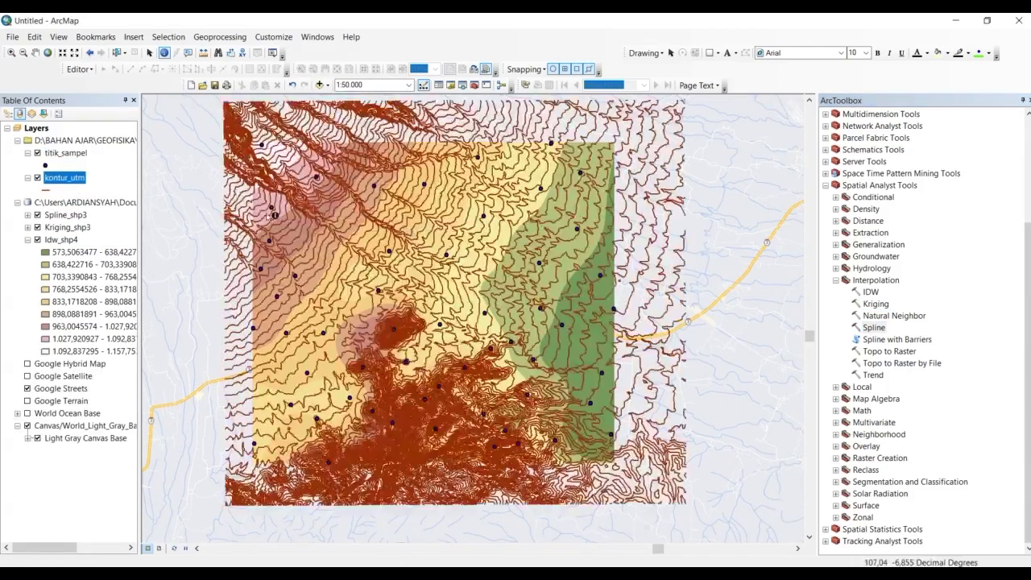
- Identify a contour line of kontur_utm near the map's upper edge and read its VALKNT elevation attribute
scroll(455, 229, down, 1)
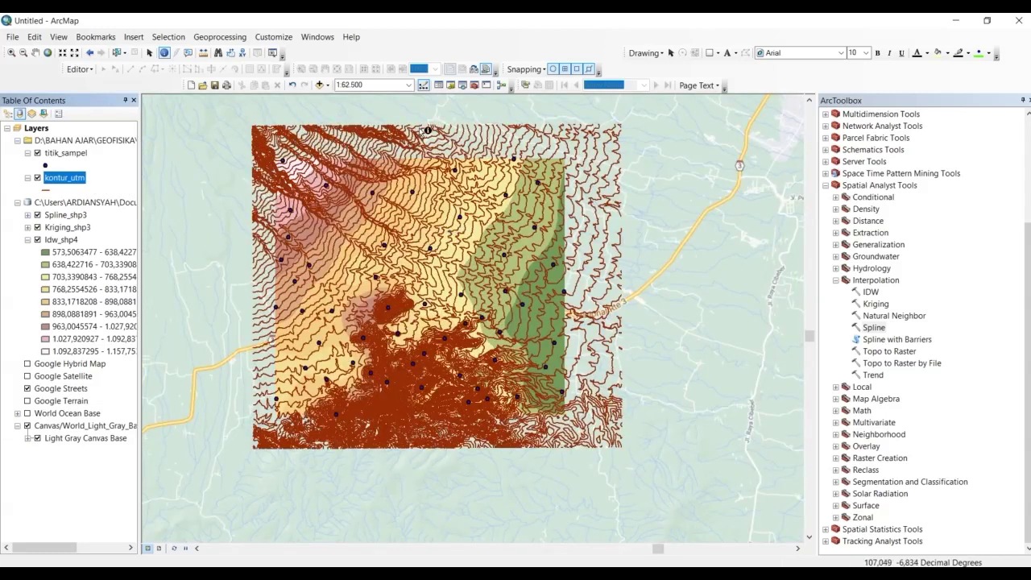
scroll(427, 133, up, 3)
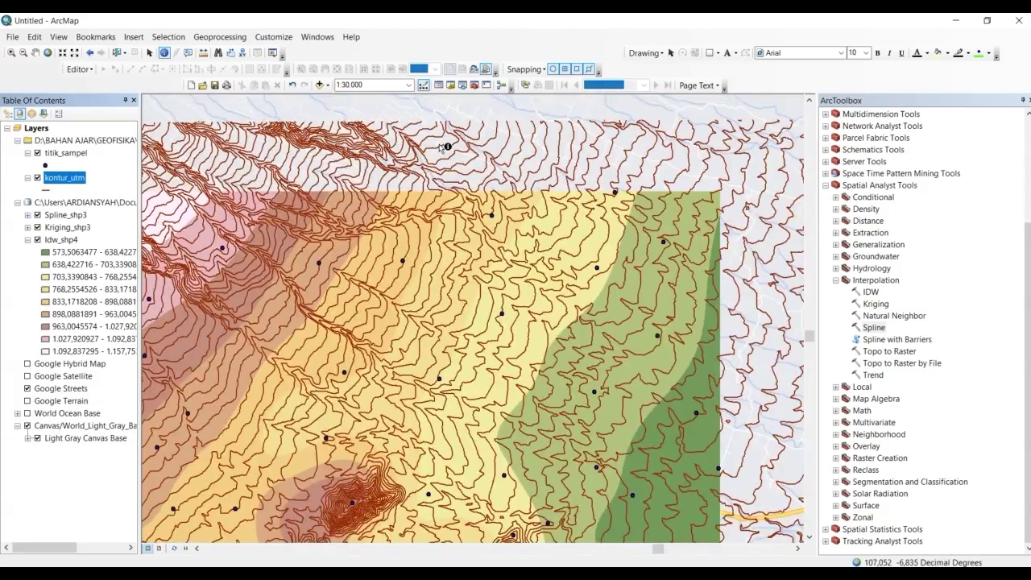
click(438, 146)
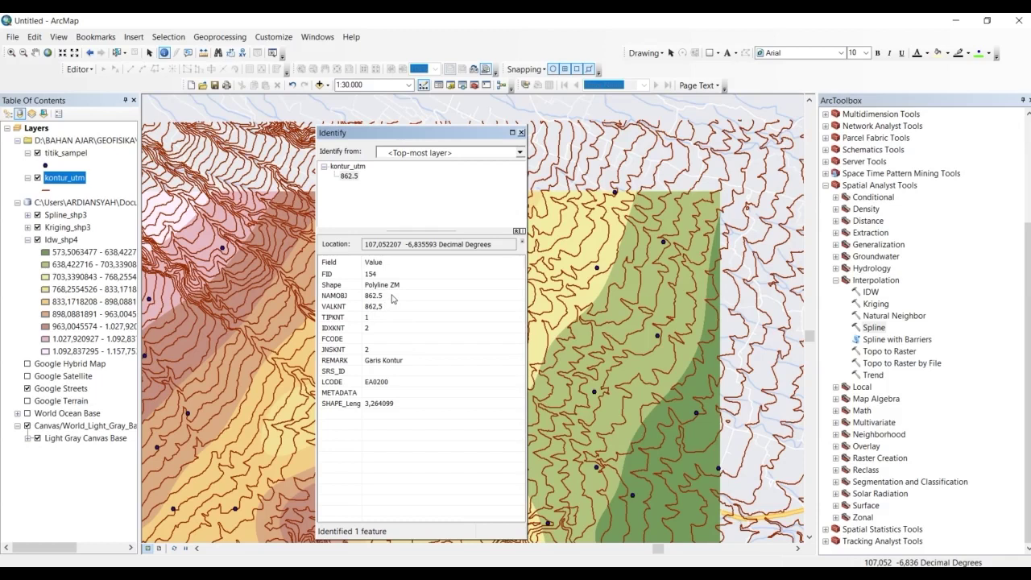
click(385, 311)
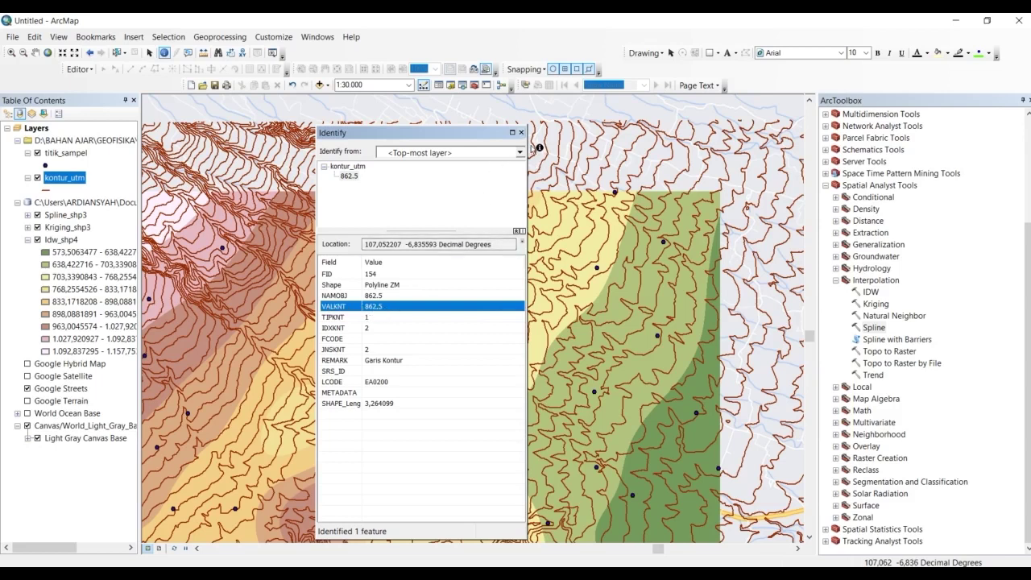
click(520, 135)
- Hide and show kontur_utm again to compare the contour coverage with the titik_sampel points
scroll(546, 257, up, 2)
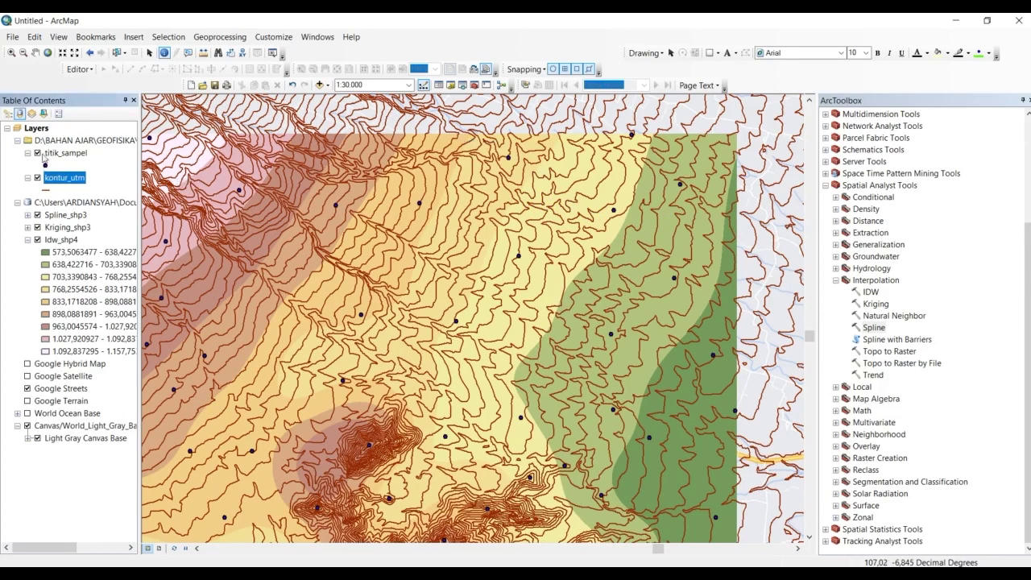
click(37, 177)
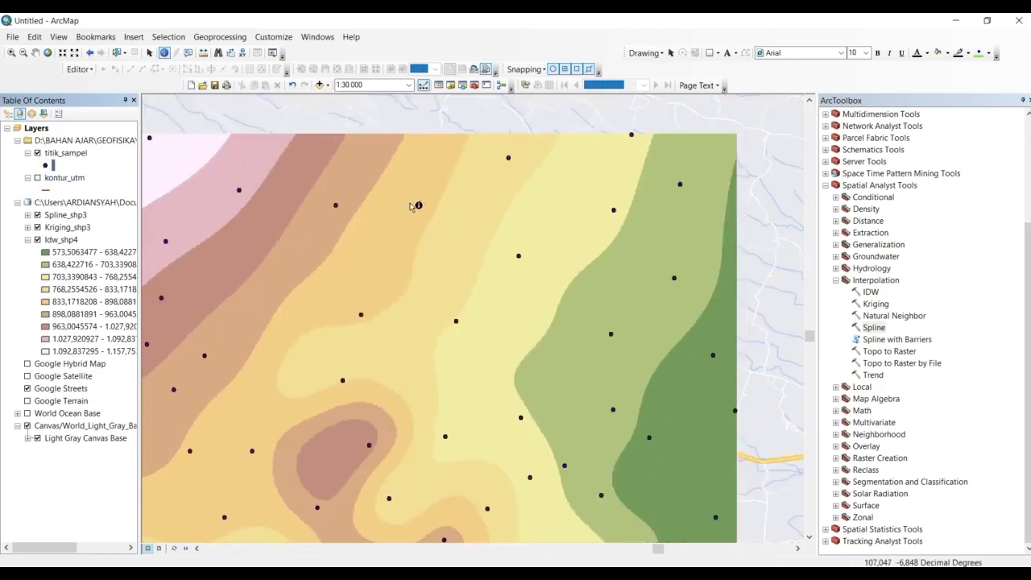
click(37, 177)
- Open Topo to Raster and add kontur_utm as input feature data with field VALKNT and type Contour
double_click(897, 350)
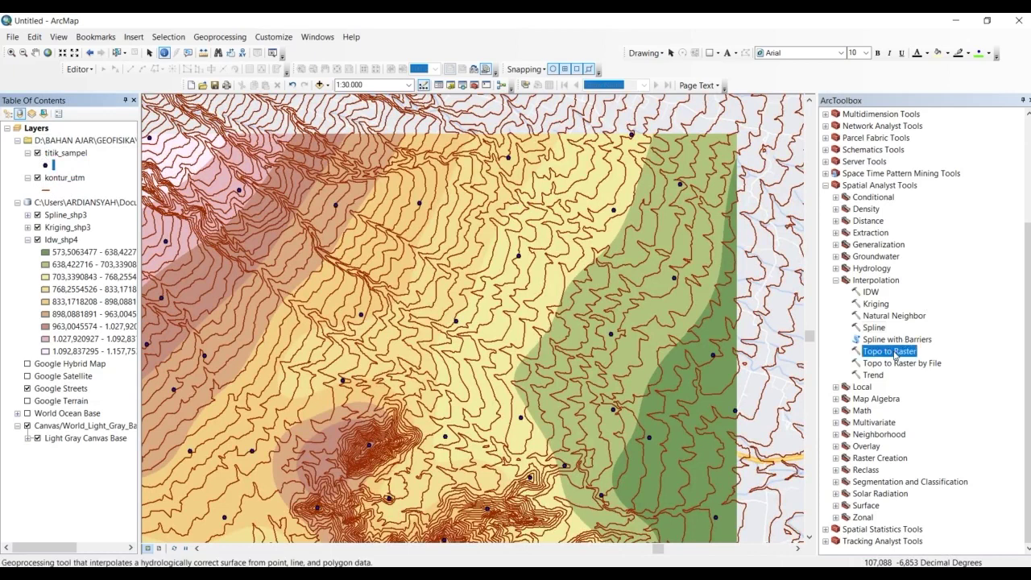
drag(64, 177, 219, 166)
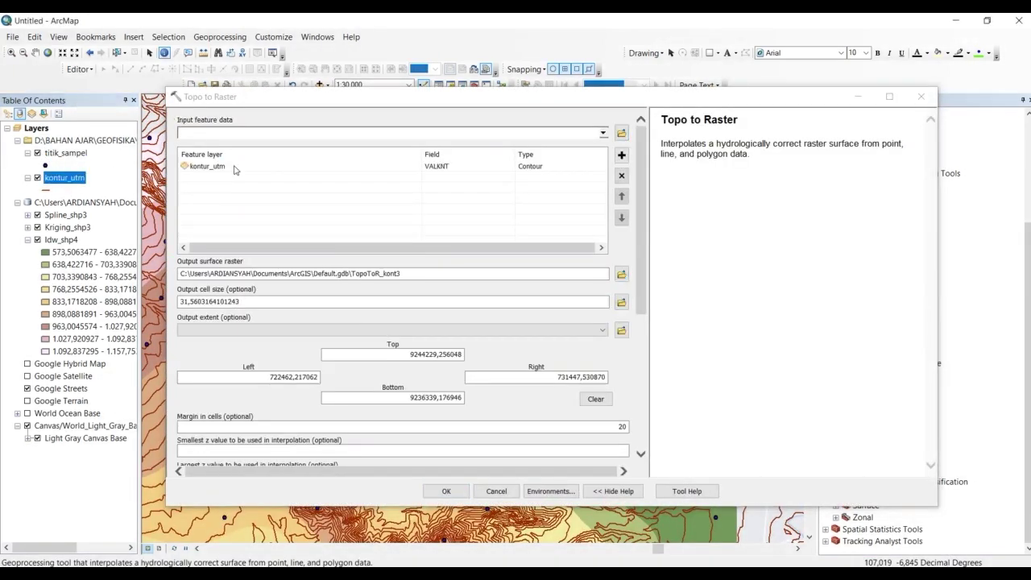
click(606, 167)
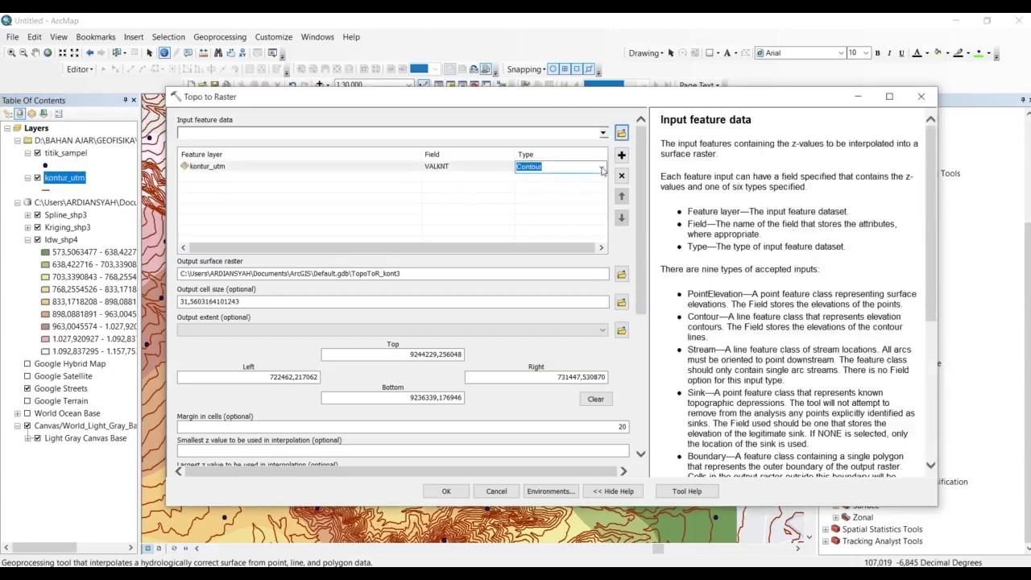
click(601, 167)
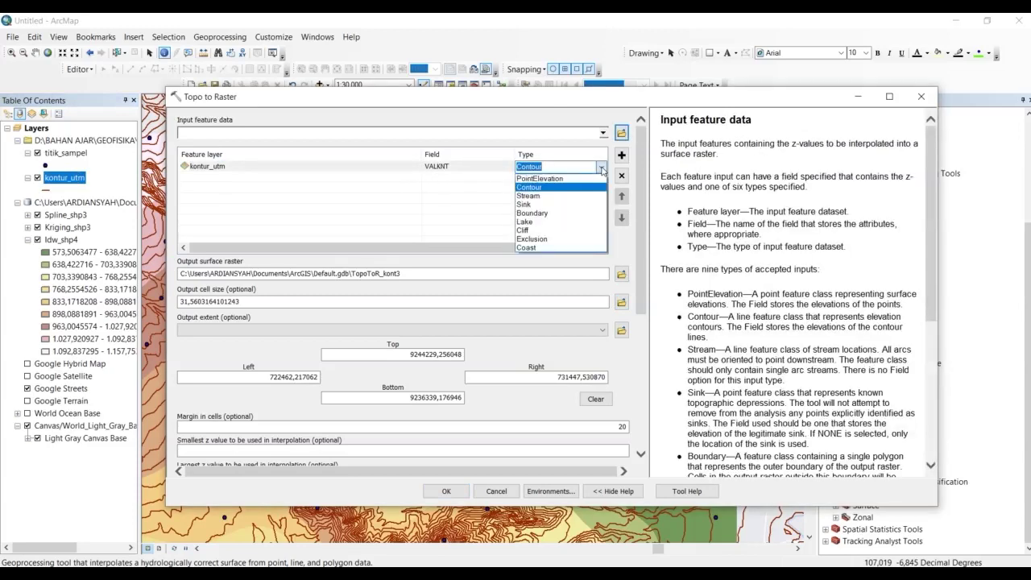
click(528, 188)
click(513, 168)
click(511, 168)
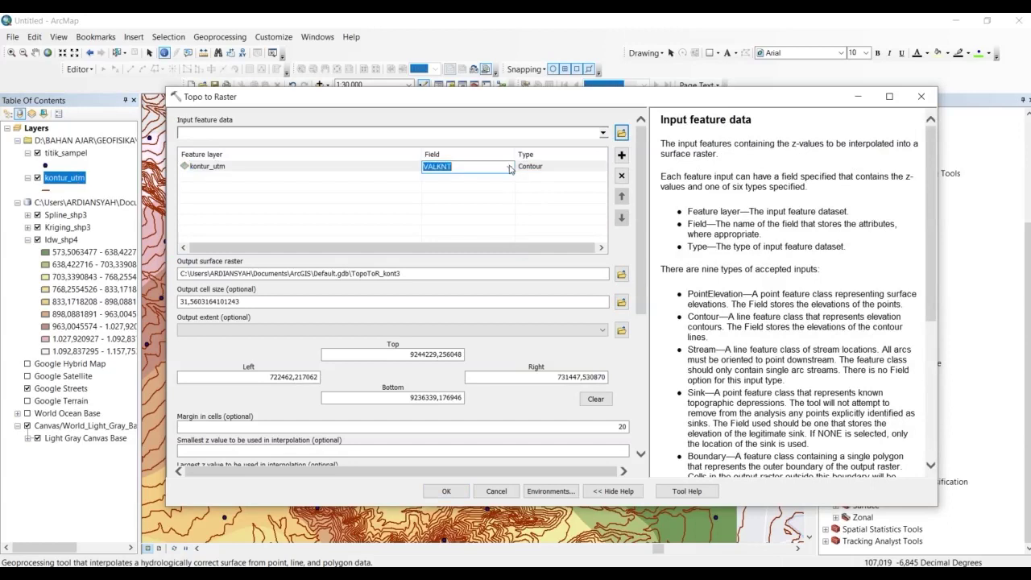
click(509, 168)
click(435, 179)
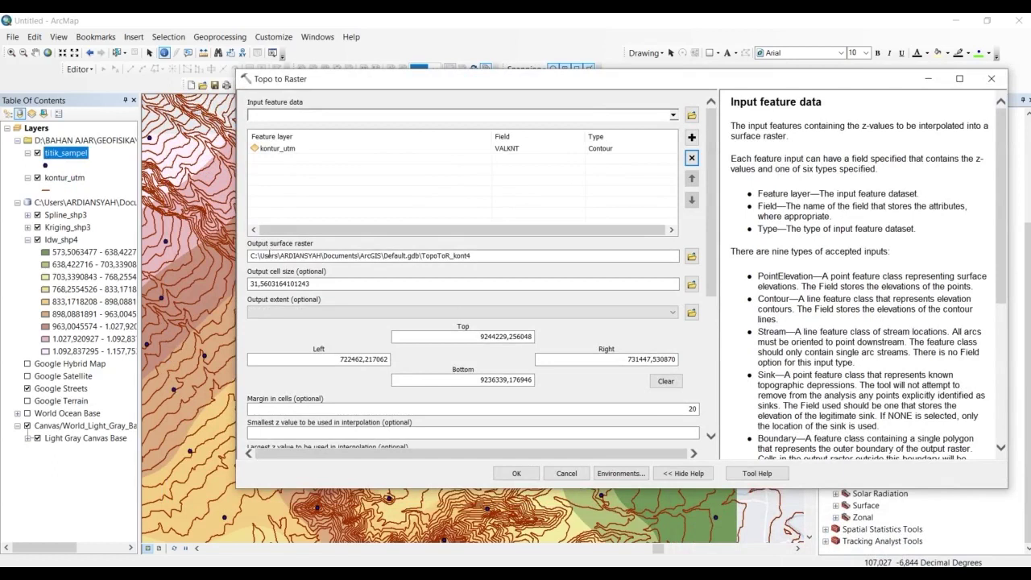
- Review the output cell size and optional parameters, and run Topo to Raster with TopoToR_kont4 as the output raster
click(484, 257)
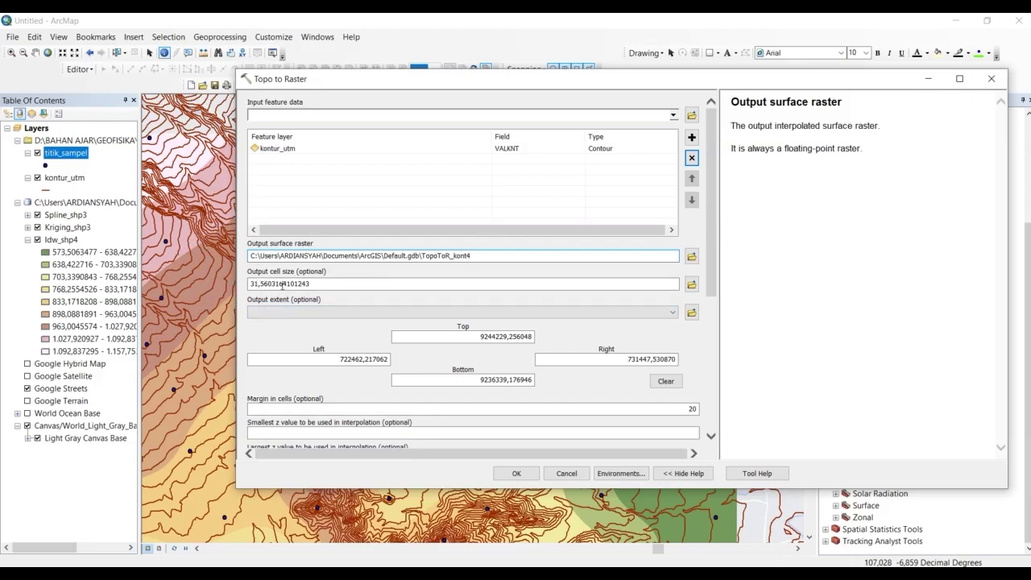
click(315, 285)
click(326, 284)
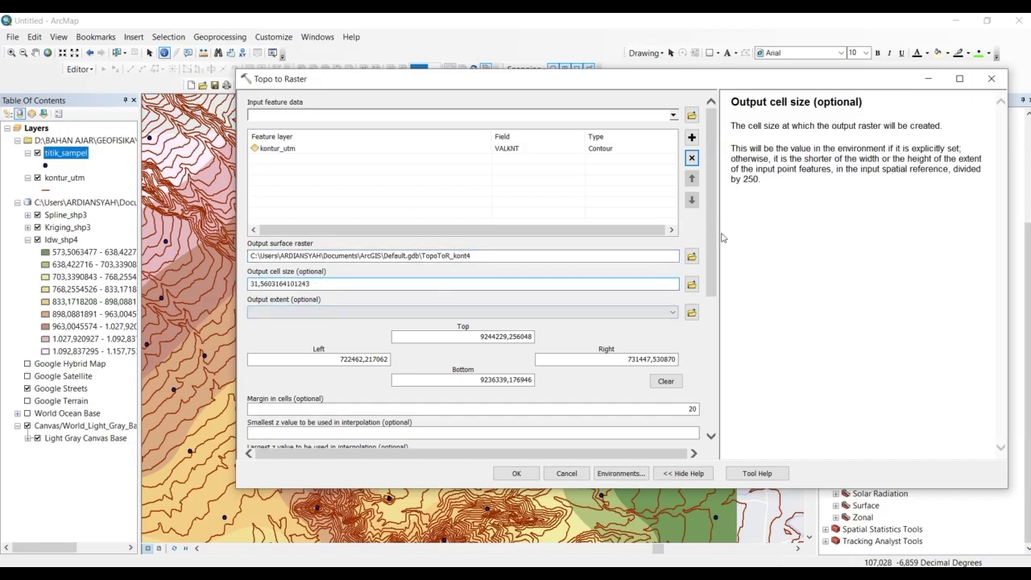
drag(712, 202, 712, 334)
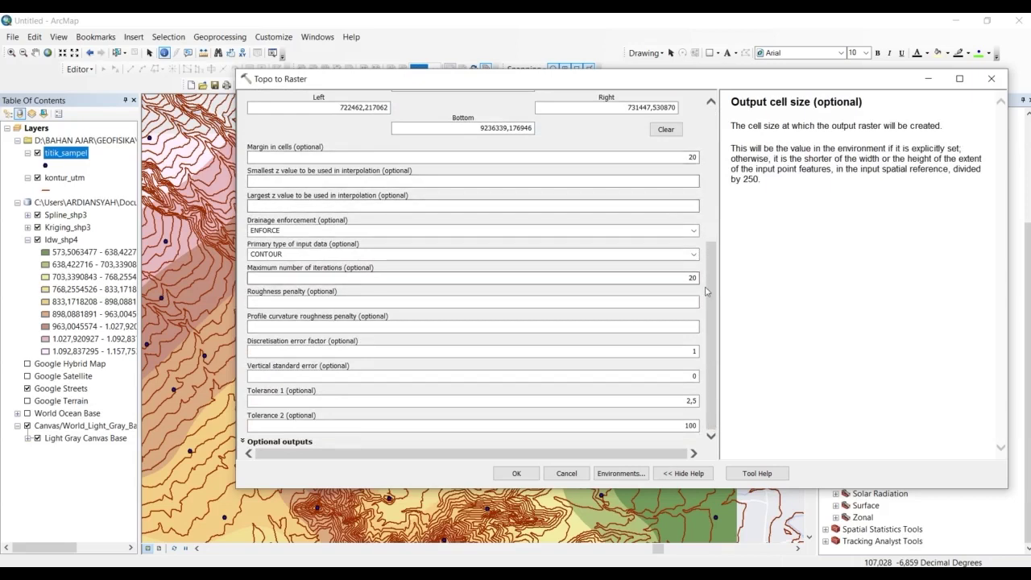
drag(712, 282, 724, 376)
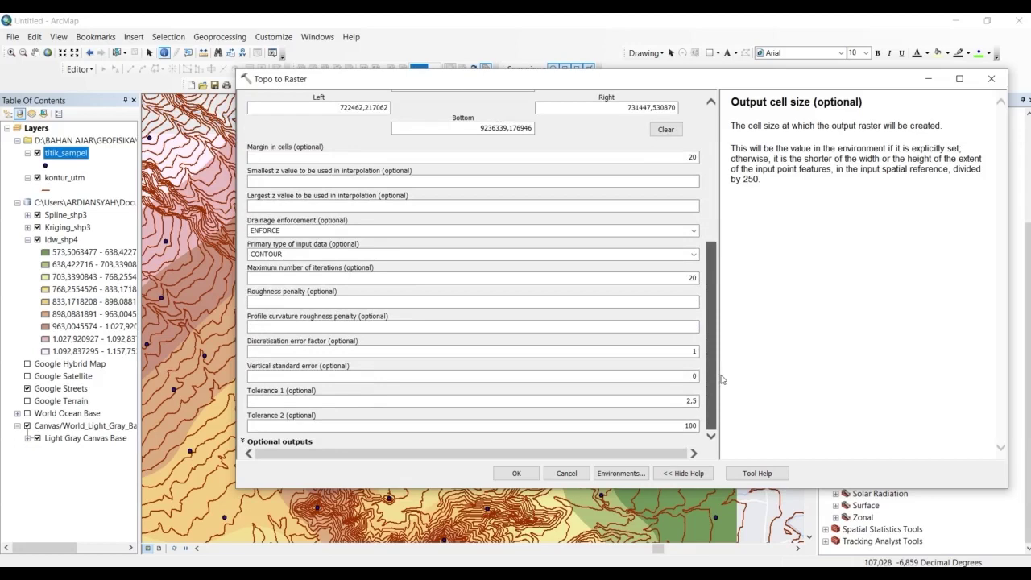
drag(709, 379, 703, 119)
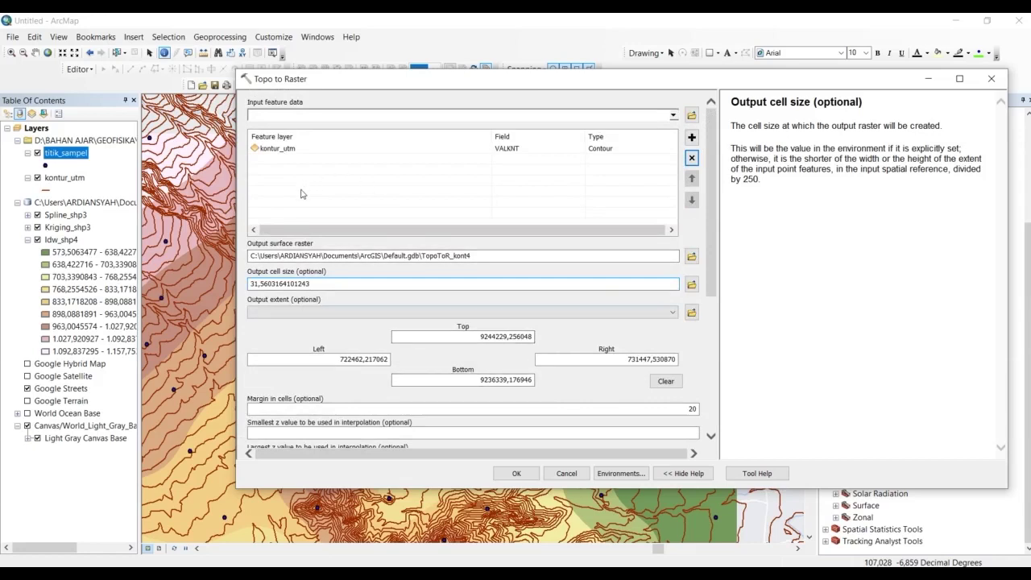
click(512, 473)
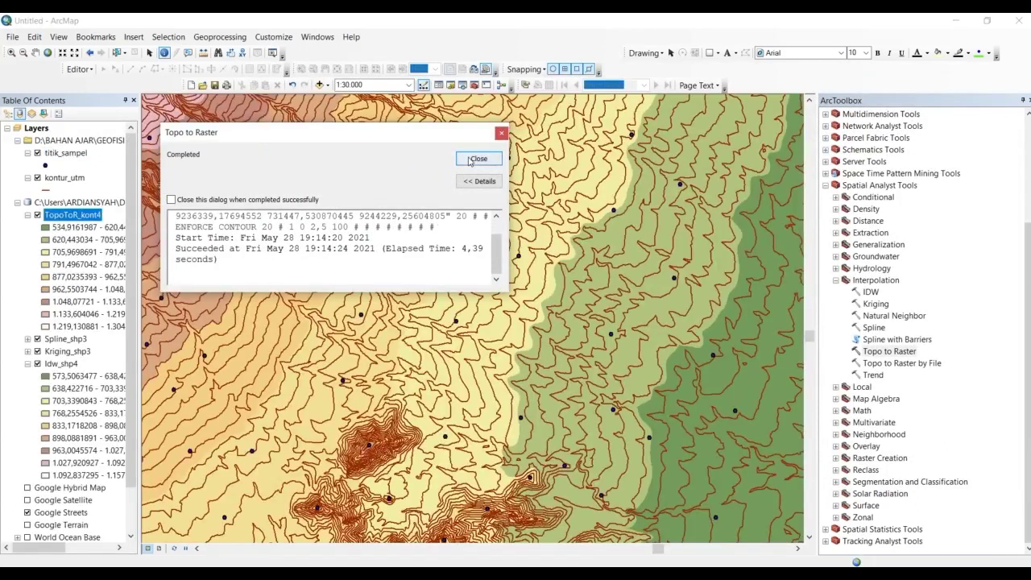
click(478, 158)
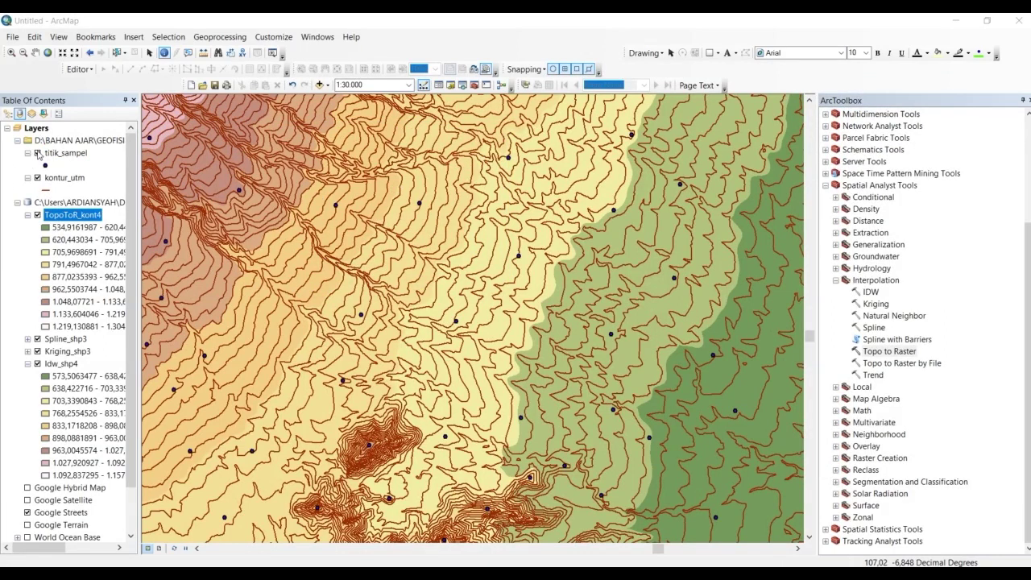
- Hide the titik_sampel and kontur_utm layers to view the full extent of the TopoToR_kont4 surface
click(37, 153)
click(37, 177)
scroll(534, 256, up, 3)
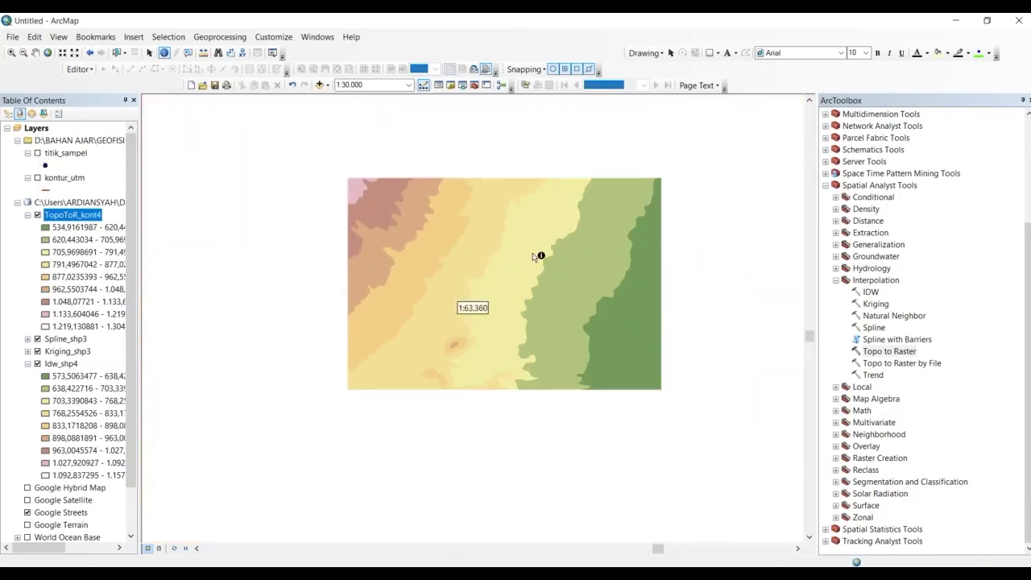
scroll(534, 257, up, 1)
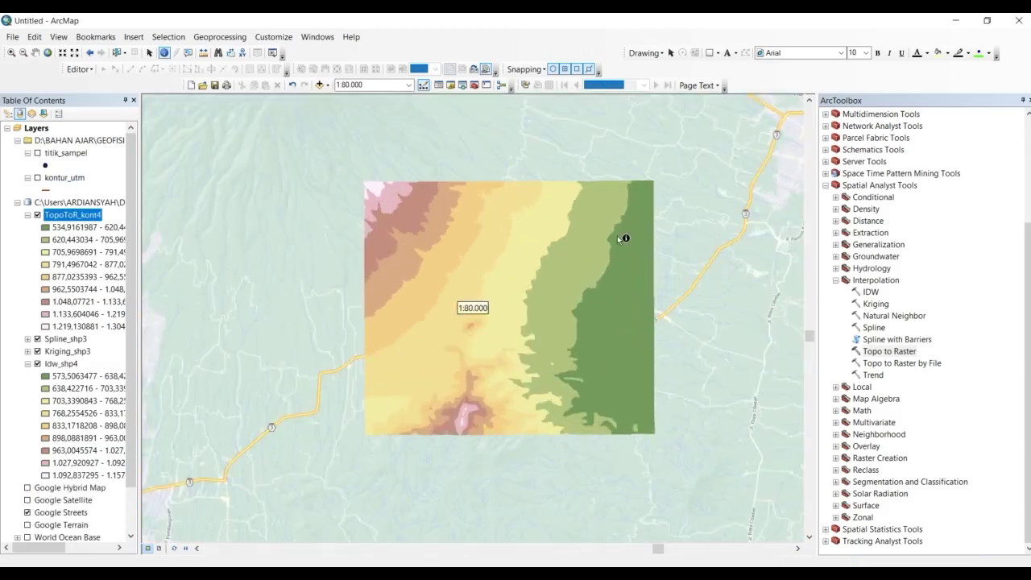
- Show kontur_utm over TopoToR_kont4 and compare the contour lines with the raster class boundaries up close
click(37, 178)
click(37, 178)
scroll(449, 256, down, 3)
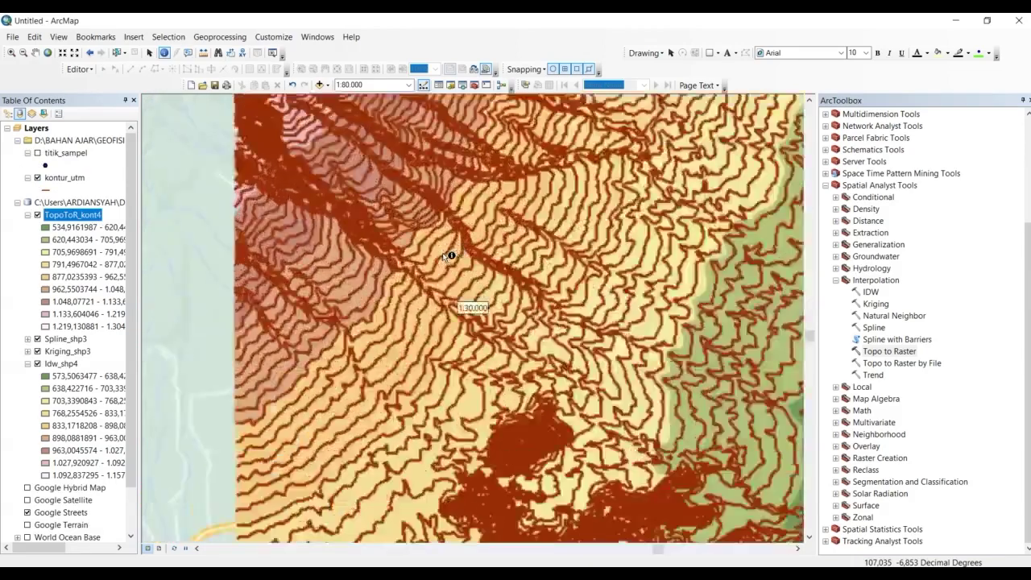
scroll(446, 257, down, 5)
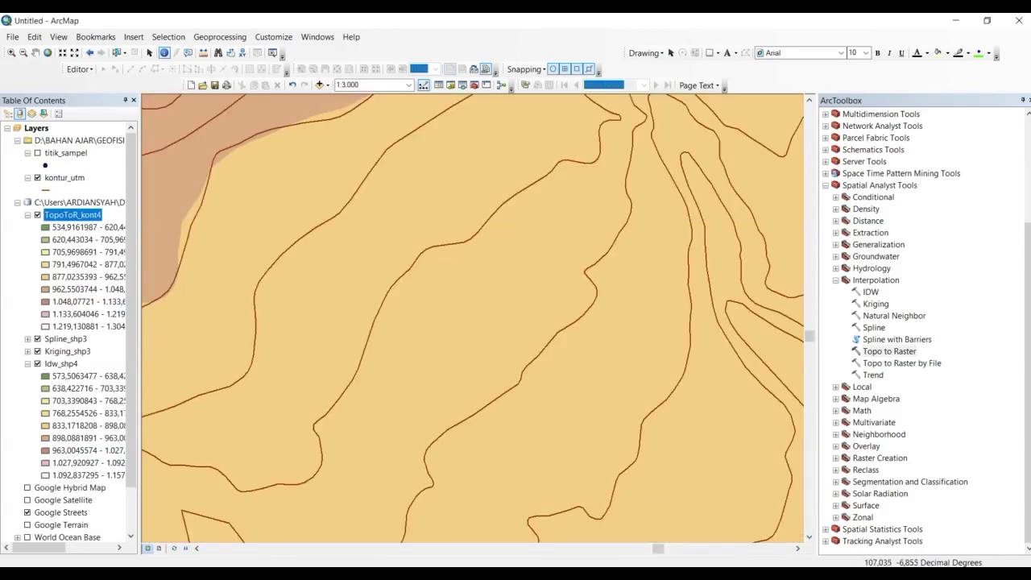
click(516, 574)
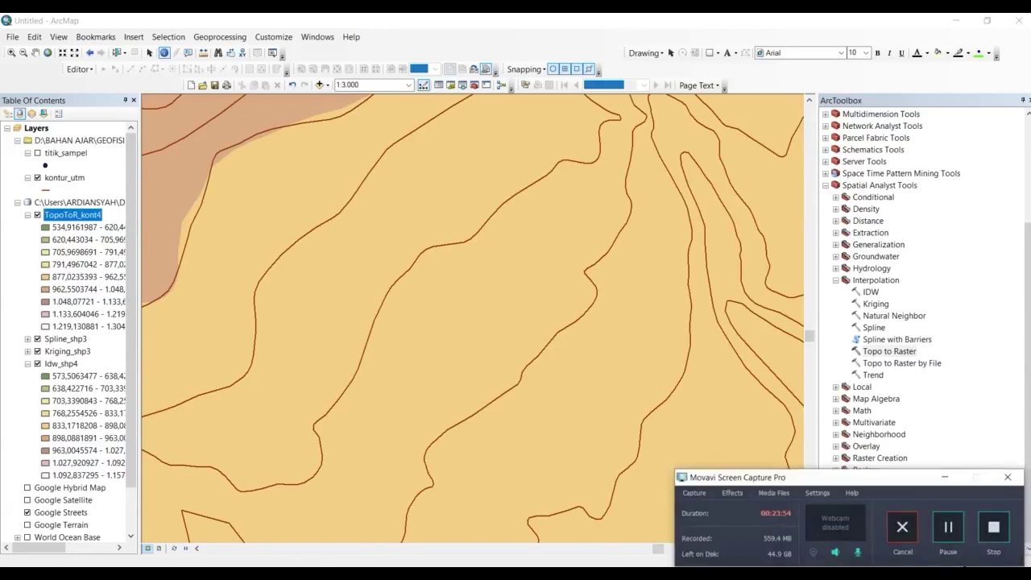
click(946, 476)
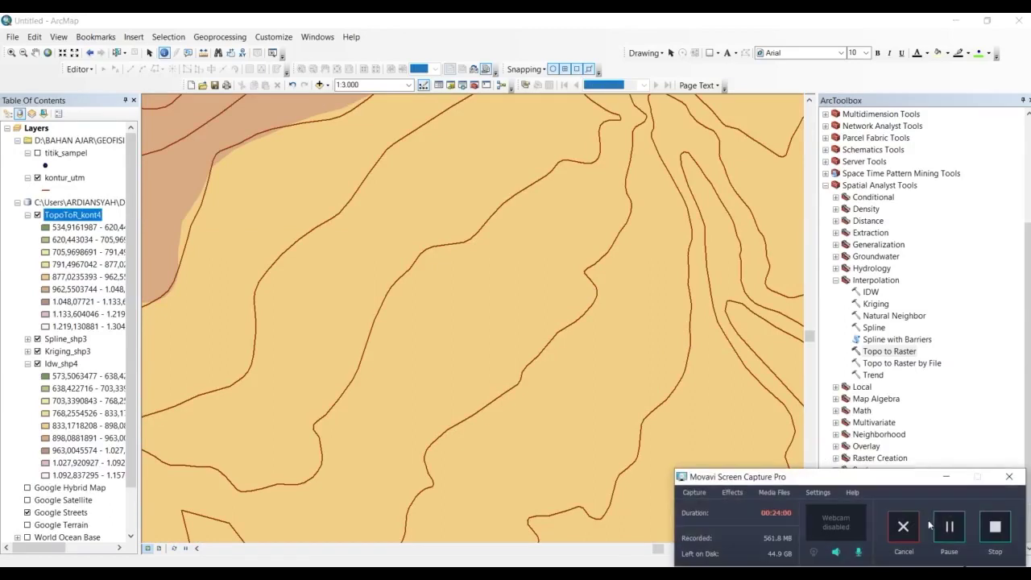
click(946, 477)
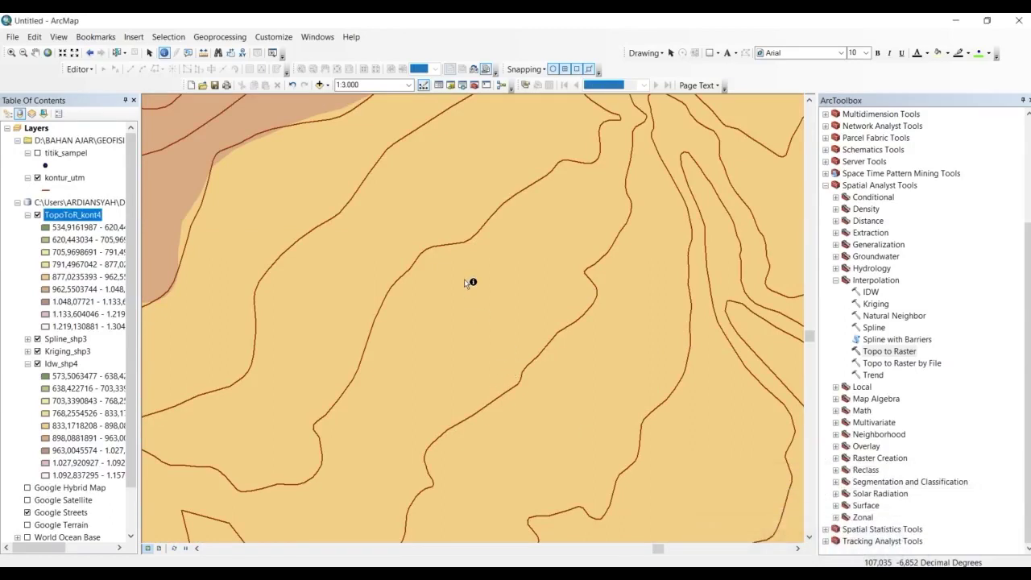
- Identify a TopoToR_kont4 cell between two contour lines and read its pixel value
scroll(468, 282, down, 1)
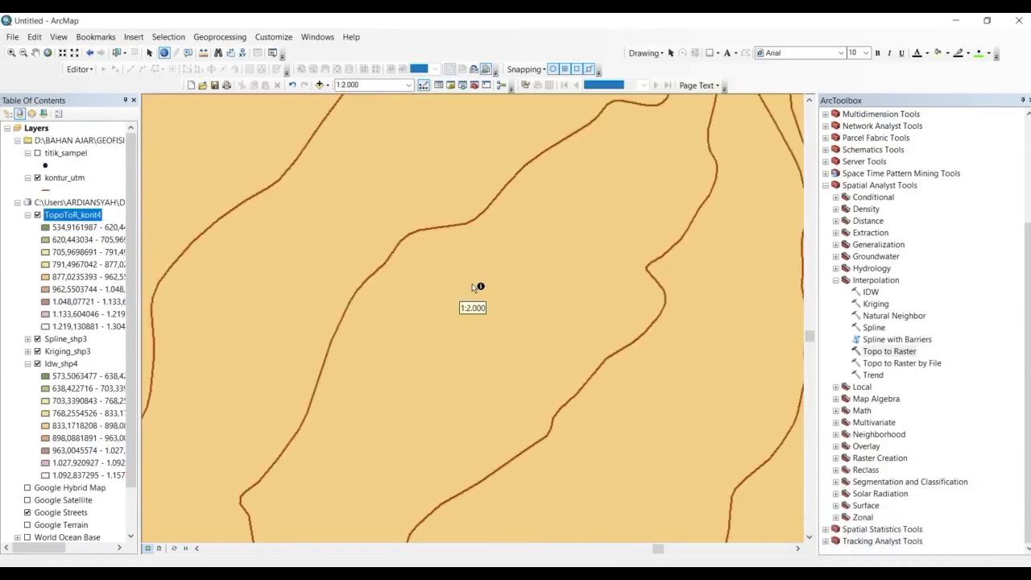
click(472, 283)
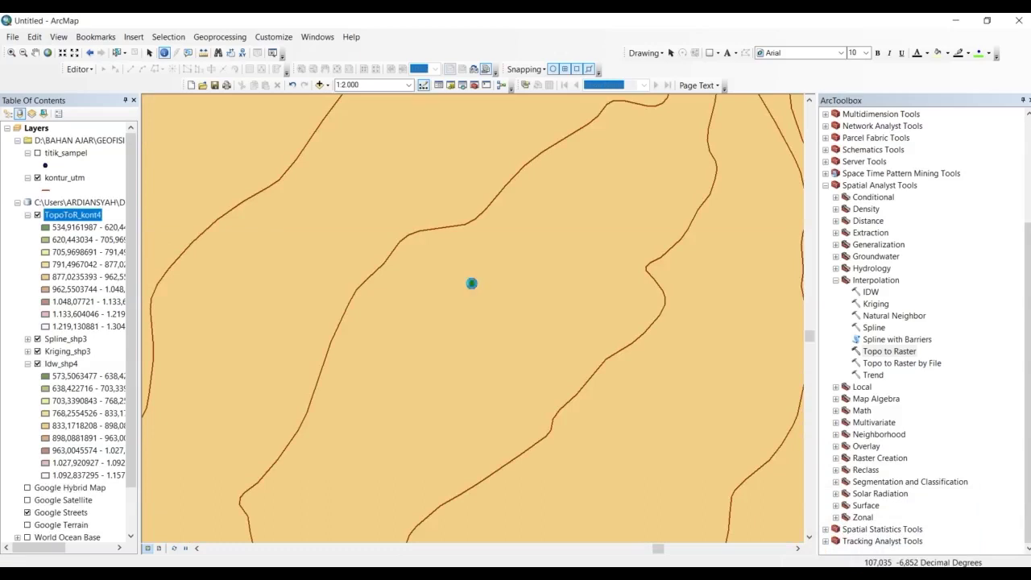
drag(402, 135, 679, 152)
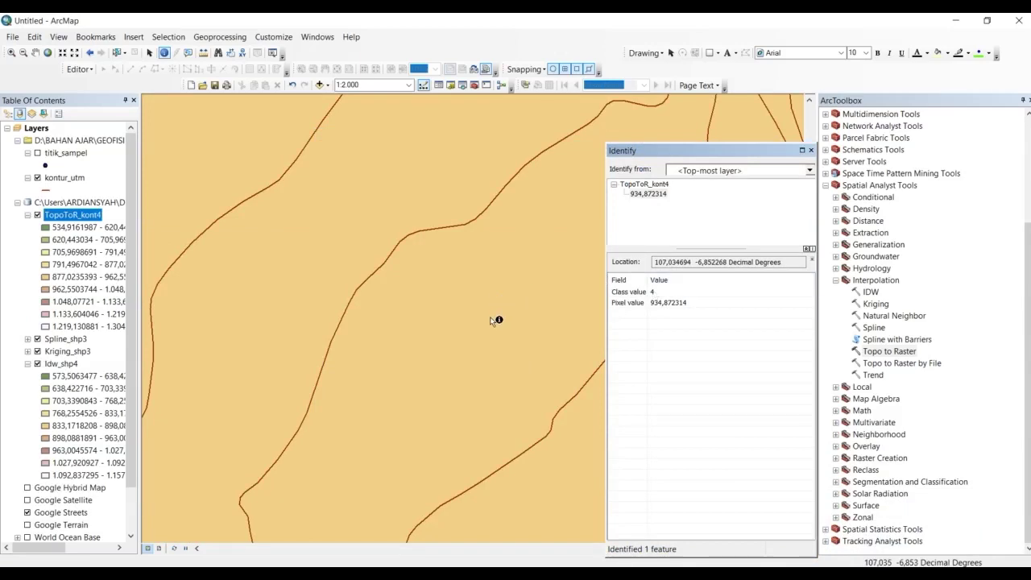
click(663, 304)
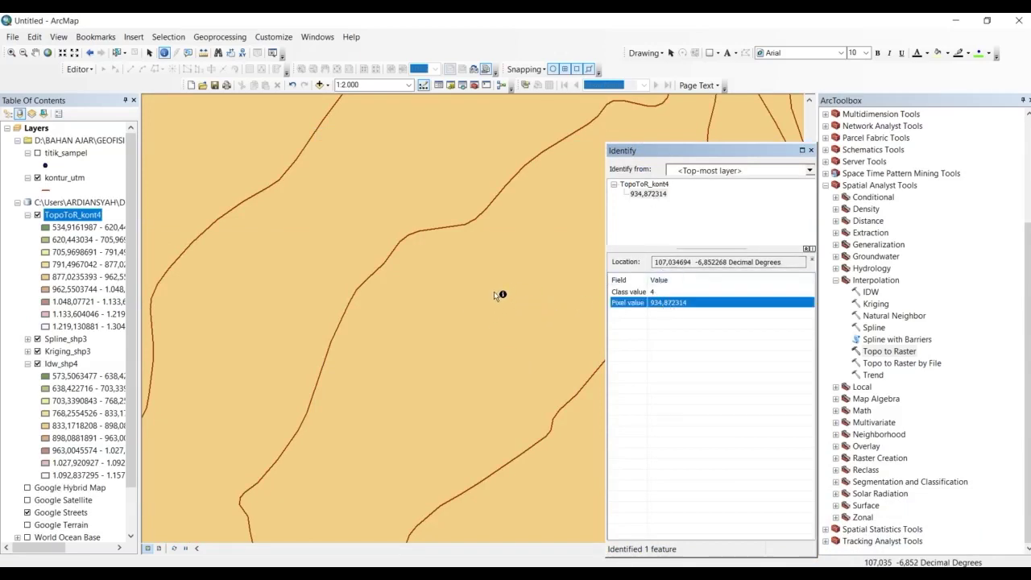
- Hide the kontur_utm layer so the whole Topo to Raster surface is seen without contour lines
scroll(269, 260, down, 8)
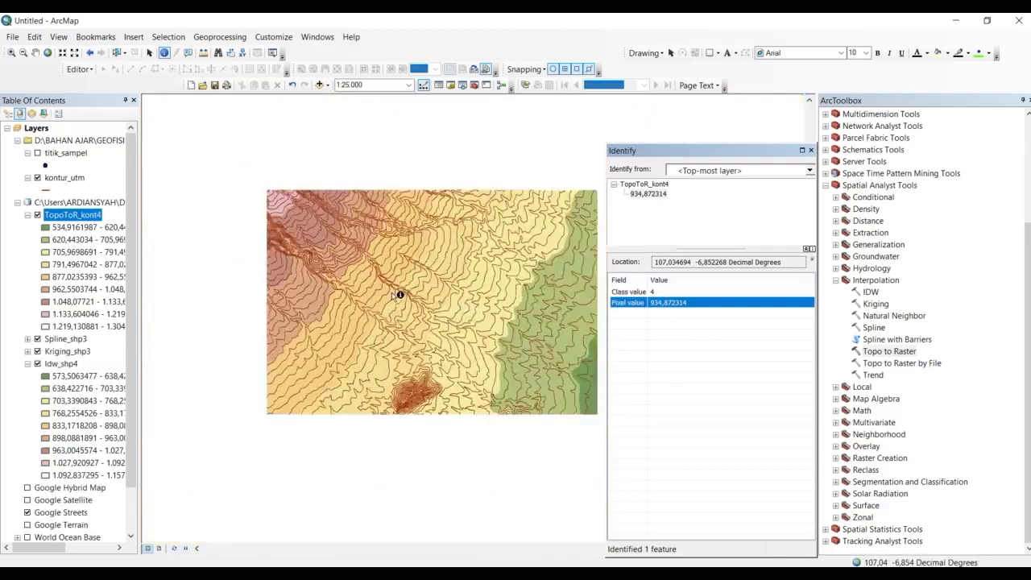
scroll(393, 299, down, 3)
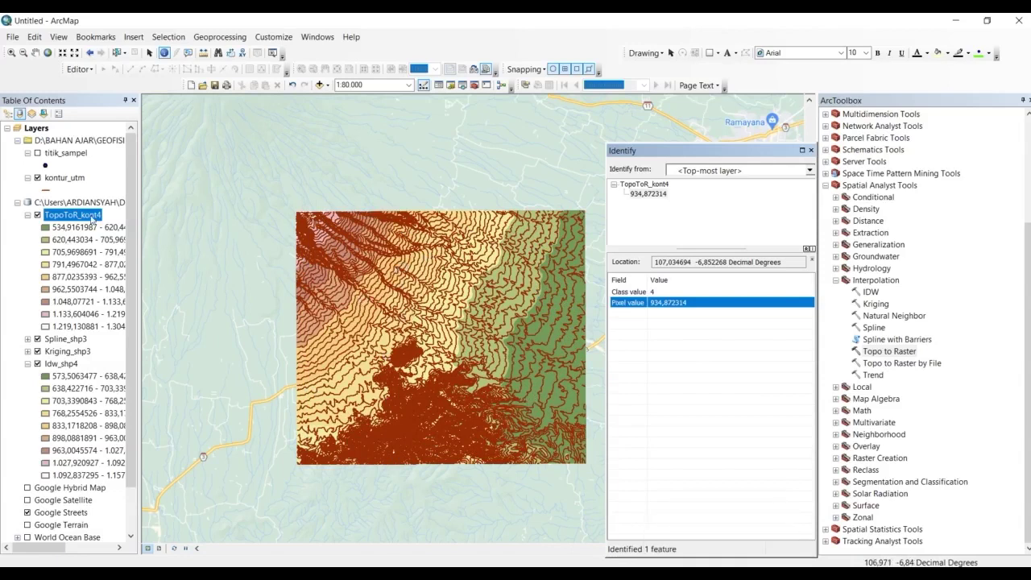
drag(369, 244, 357, 228)
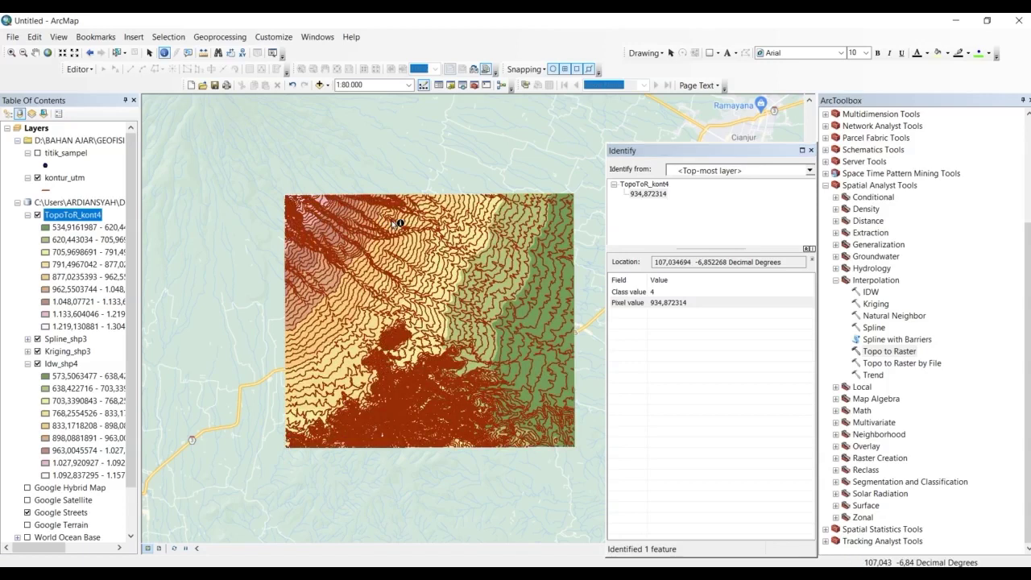
click(38, 177)
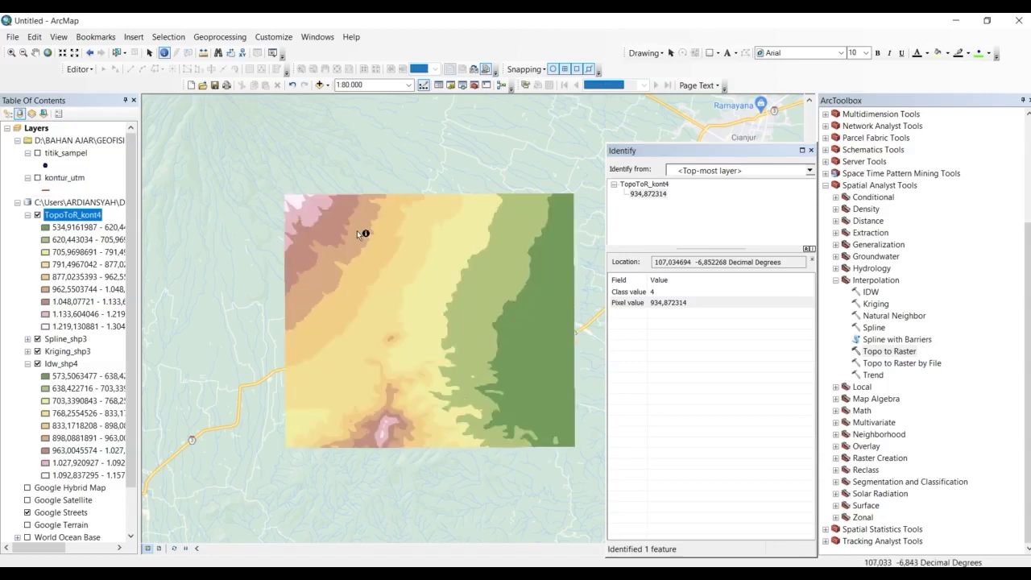